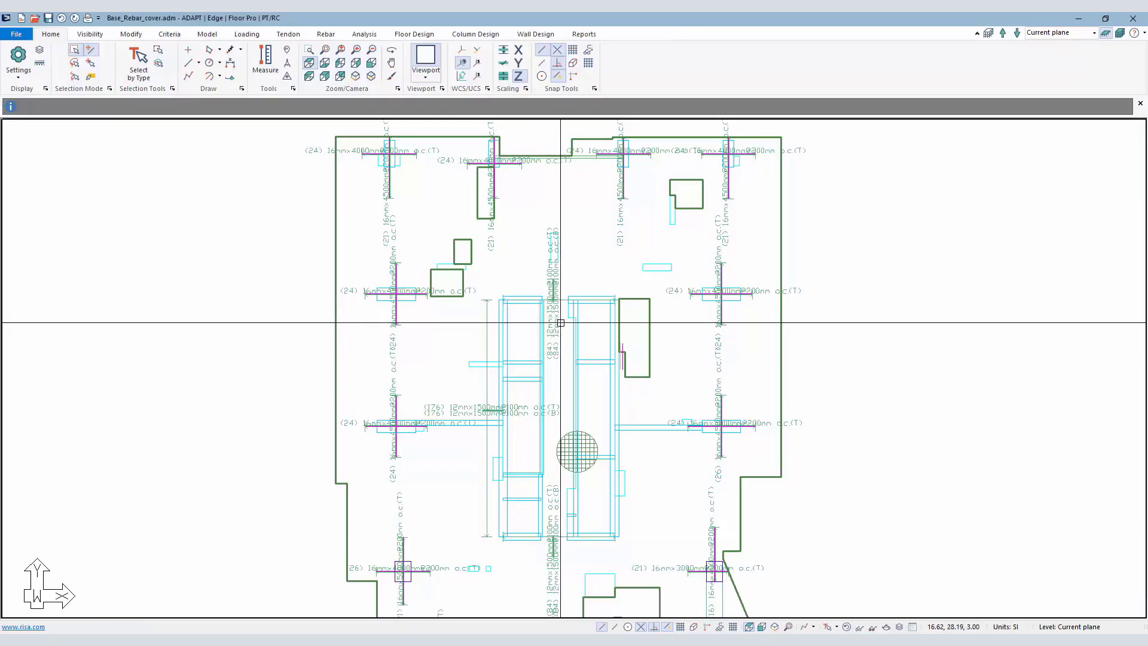
# Zoom in on the green wall's stepped corner and the short section lines beside it
pyautogui.scroll(3, 599, 407)
pyautogui.scroll(5, 599, 407)
pyautogui.scroll(1, 644, 278)
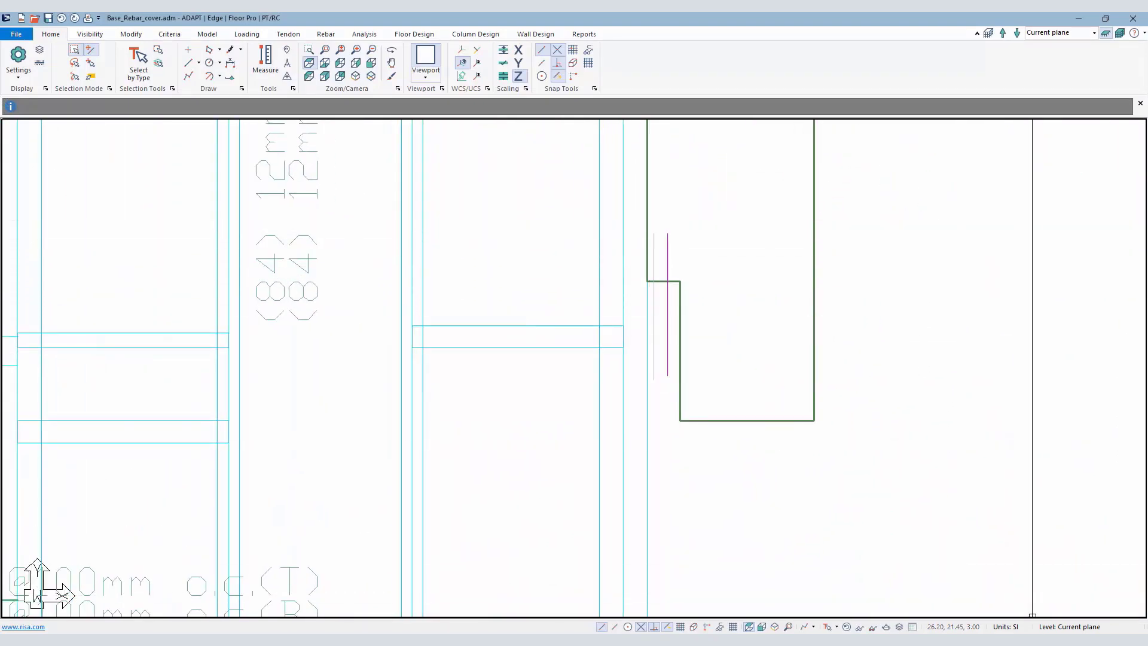
# Highlight the wall corner, its left edge and top strip with on-screen annotation, including cyan tracing
pyautogui.hotkey('ctrl', 'shift', '2')
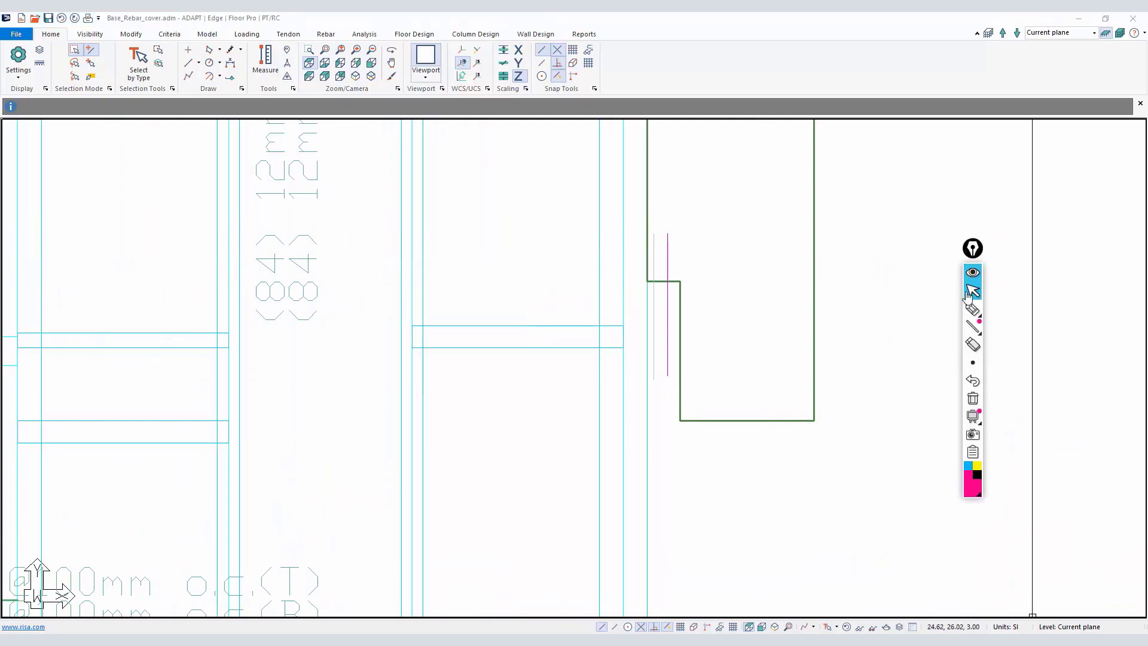
pyautogui.moveTo(736, 252)
pyautogui.mouseDown()
pyautogui.moveTo(673, 269)
pyautogui.moveTo(646, 249)
pyautogui.moveTo(661, 260)
pyautogui.mouseUp()
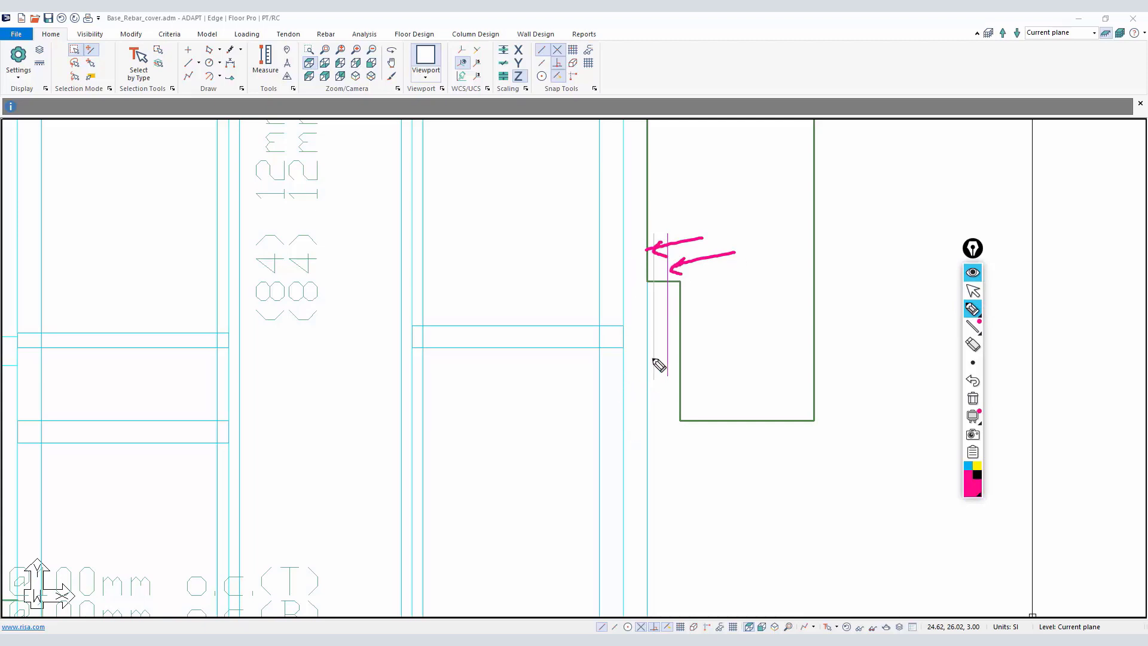
pyautogui.moveTo(647, 280); pyautogui.dragTo(652, 466)
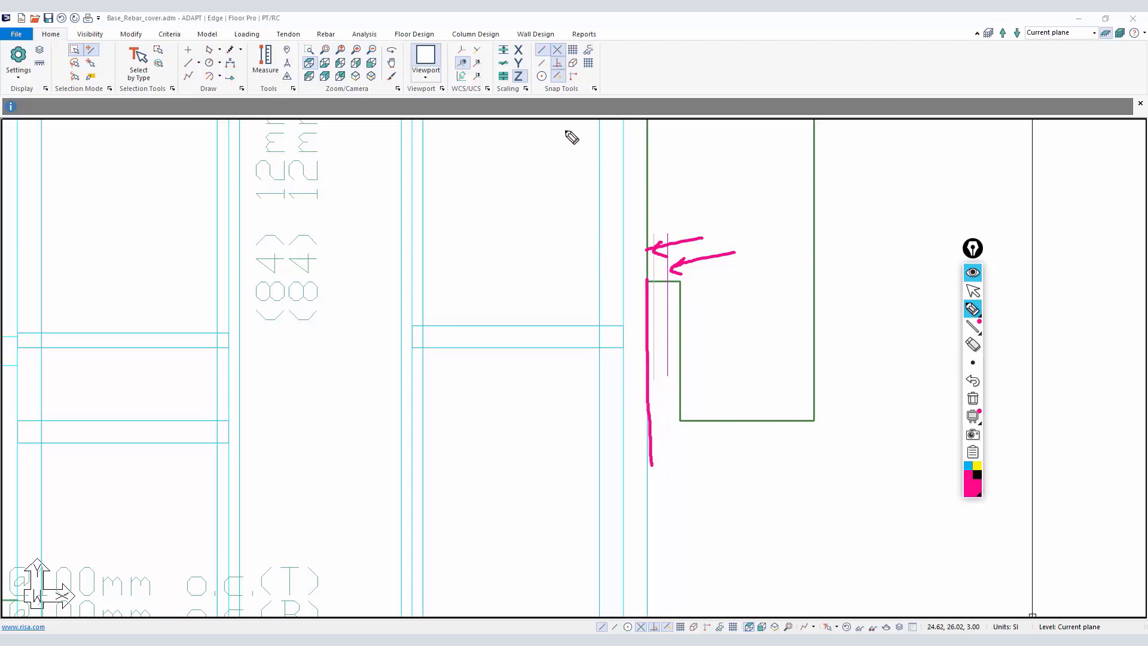
pyautogui.moveTo(556, 149)
pyautogui.mouseDown()
pyautogui.moveTo(647, 152)
pyautogui.moveTo(649, 180)
pyautogui.moveTo(784, 188)
pyautogui.moveTo(815, 186)
pyautogui.moveTo(817, 154)
pyautogui.moveTo(1045, 146)
pyautogui.mouseUp()
pyautogui.moveTo(740, 165); pyautogui.dragTo(802, 159)
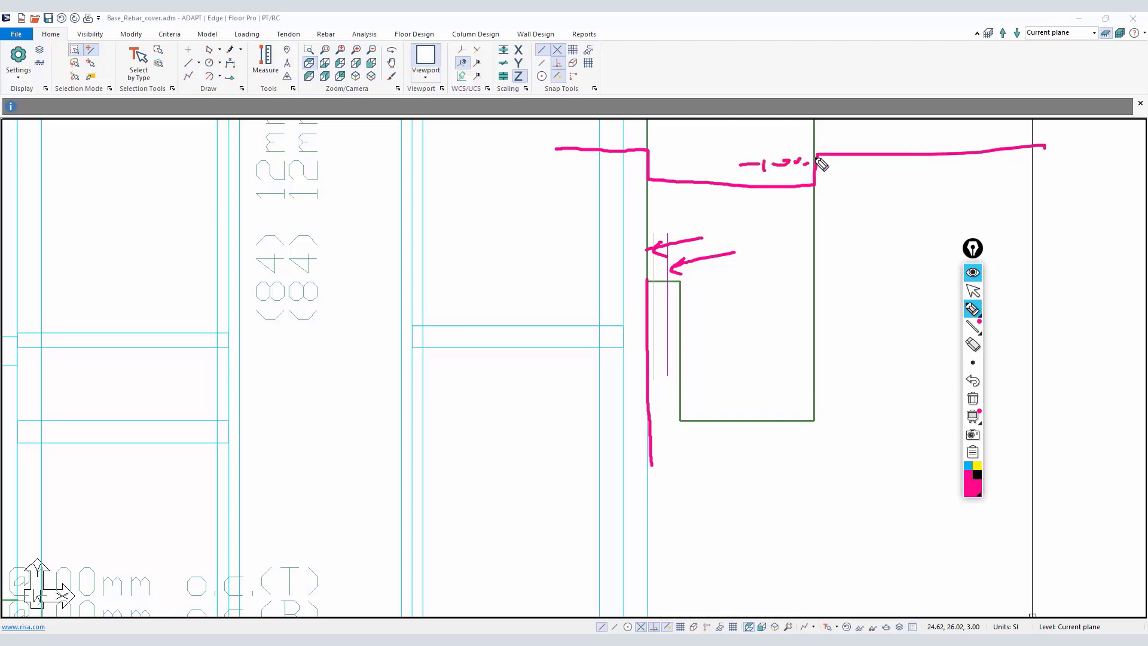
pyautogui.click(967, 465)
pyautogui.moveTo(654, 377); pyautogui.dragTo(653, 288)
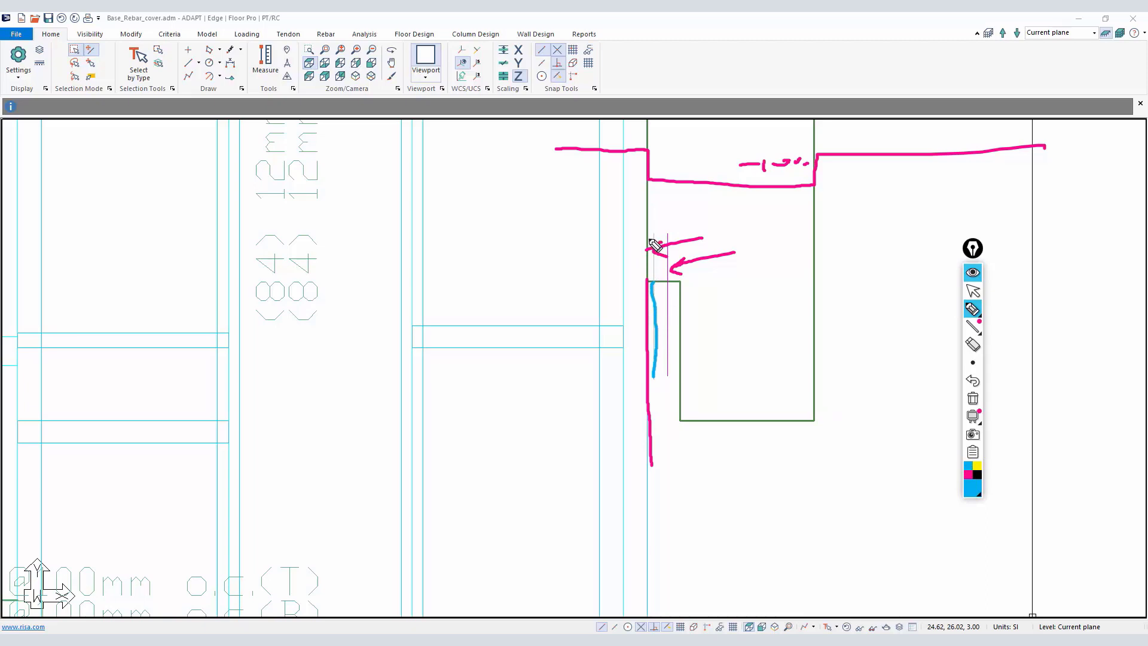
pyautogui.click(973, 291)
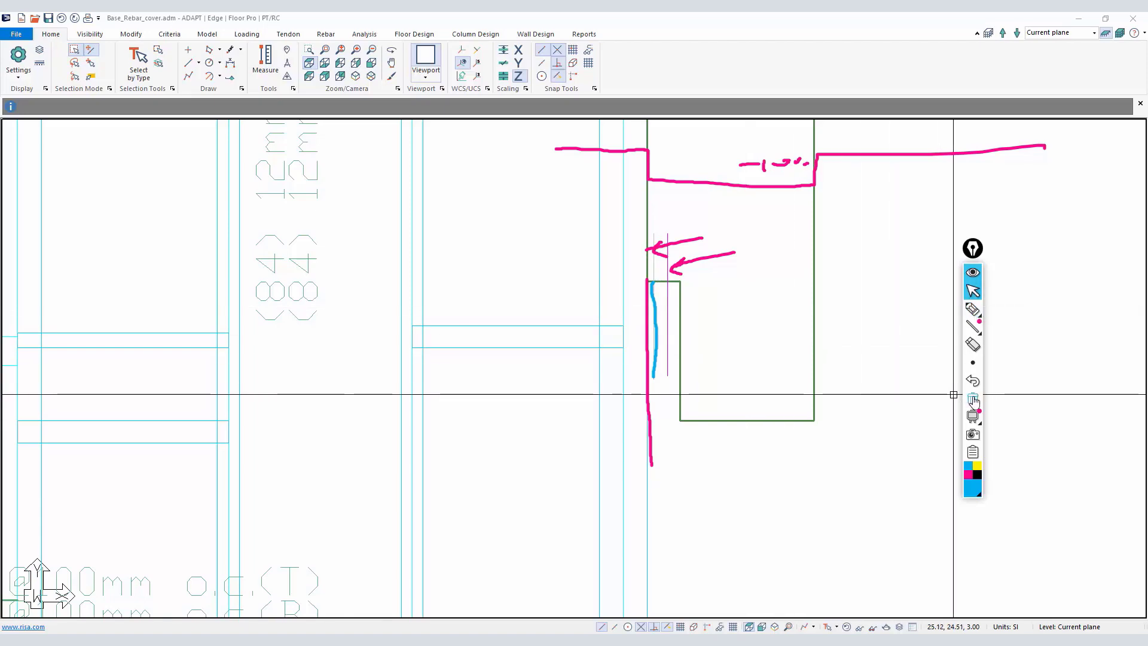
# Zoom out and pan to bring the hatched circular mesh into view
pyautogui.scroll(-2, 633, 396)
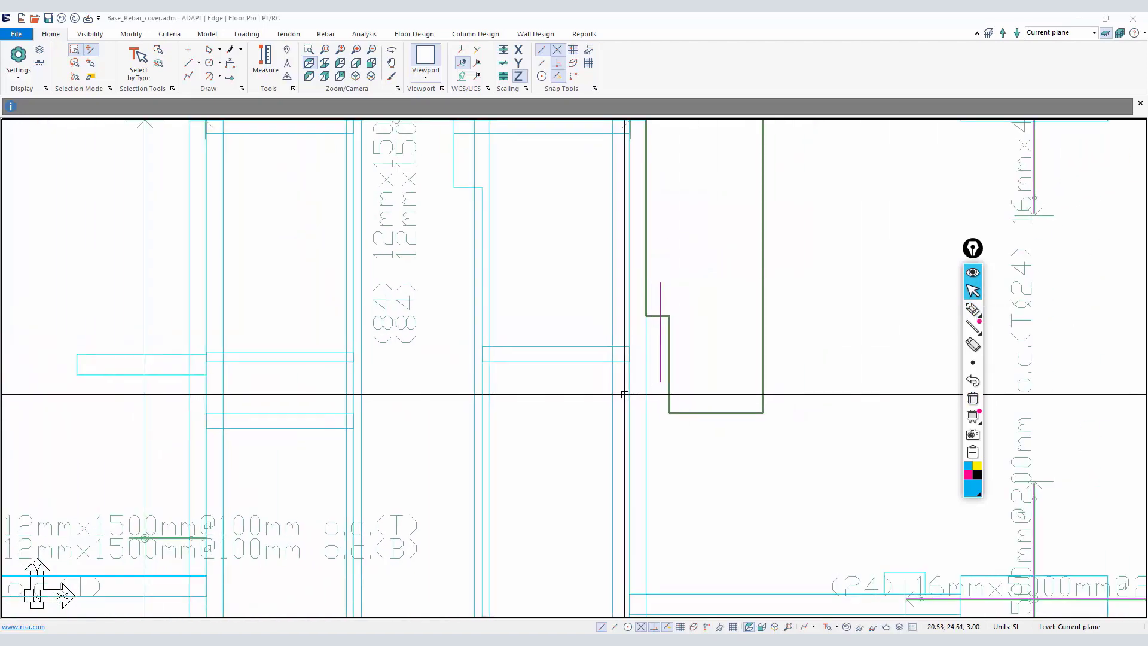
pyautogui.moveTo(533, 470); pyautogui.dragTo(566, 336)
pyautogui.scroll(-2, 590, 280)
pyautogui.scroll(2, 541, 388)
pyautogui.doubleClick(531, 343)
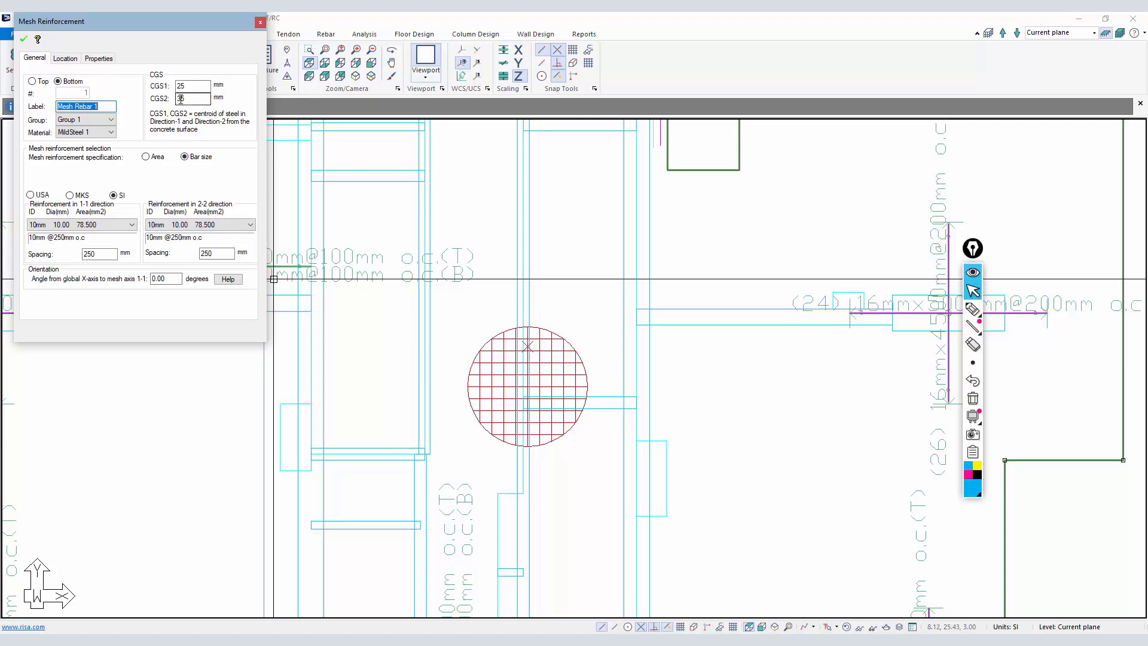
# Close the mesh settings and sketch three bar lines with position marks beside the circular mesh
pyautogui.click(972, 308)
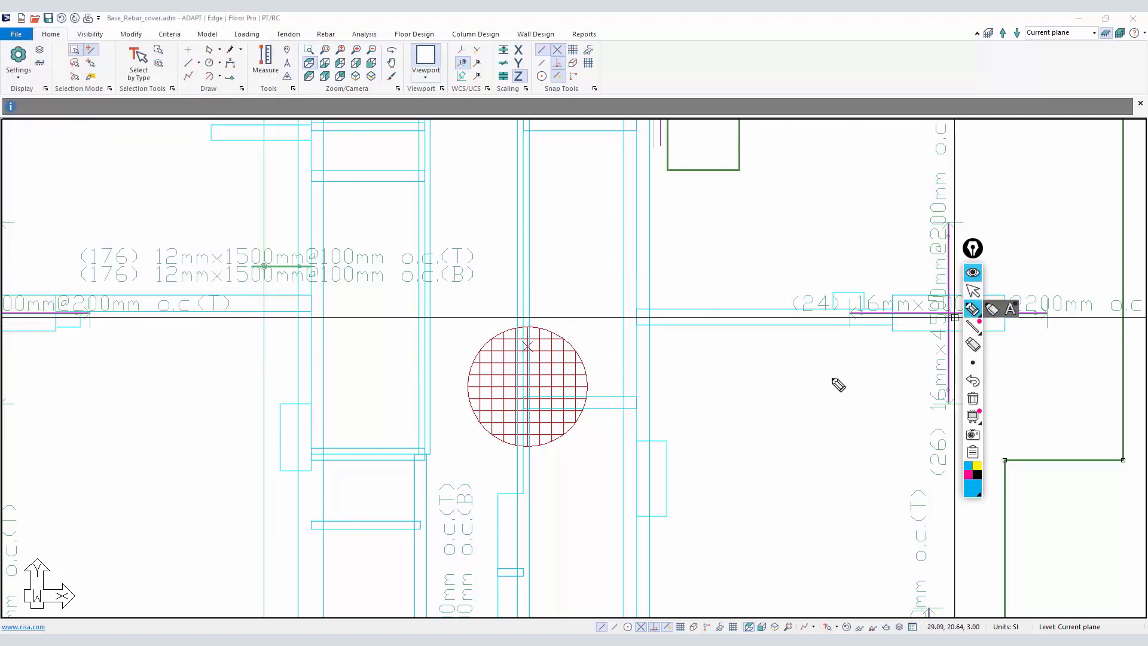
pyautogui.moveTo(664, 412); pyautogui.dragTo(820, 410)
pyautogui.moveTo(672, 505); pyautogui.dragTo(838, 497)
pyautogui.moveTo(676, 486); pyautogui.dragTo(835, 479)
pyautogui.click(799, 476)
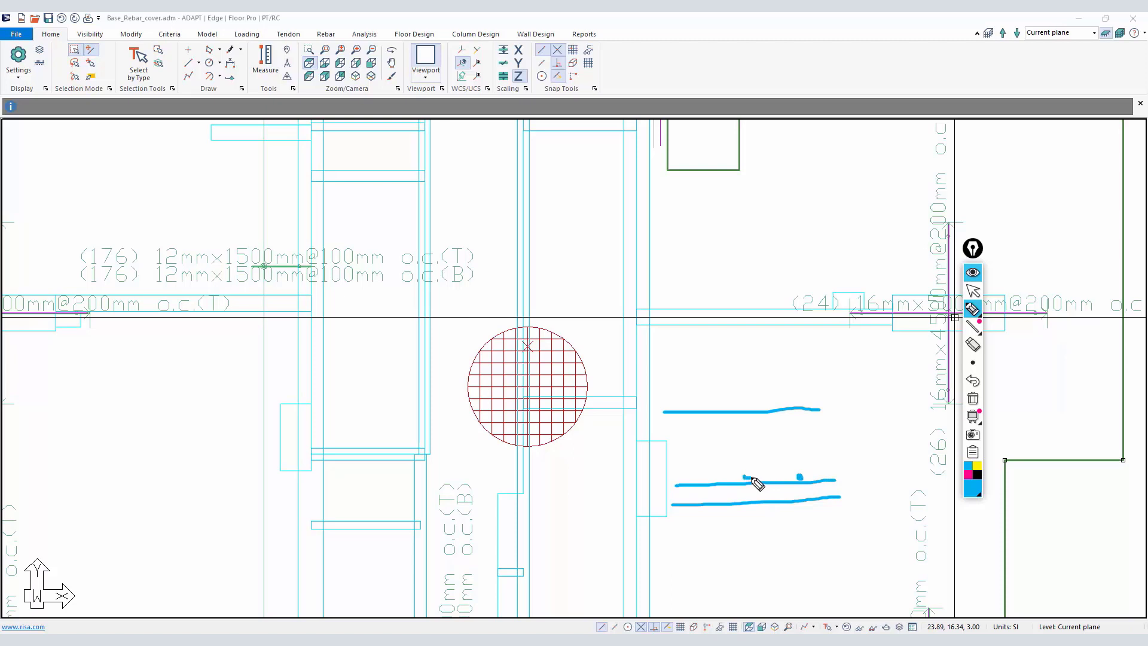
pyautogui.moveTo(741, 477)
pyautogui.mouseDown()
pyautogui.moveTo(751, 476)
pyautogui.moveTo(703, 474)
pyautogui.moveTo(668, 489)
pyautogui.moveTo(693, 477)
pyautogui.moveTo(689, 504)
pyautogui.moveTo(709, 495)
pyautogui.mouseUp()
pyautogui.click(666, 487)
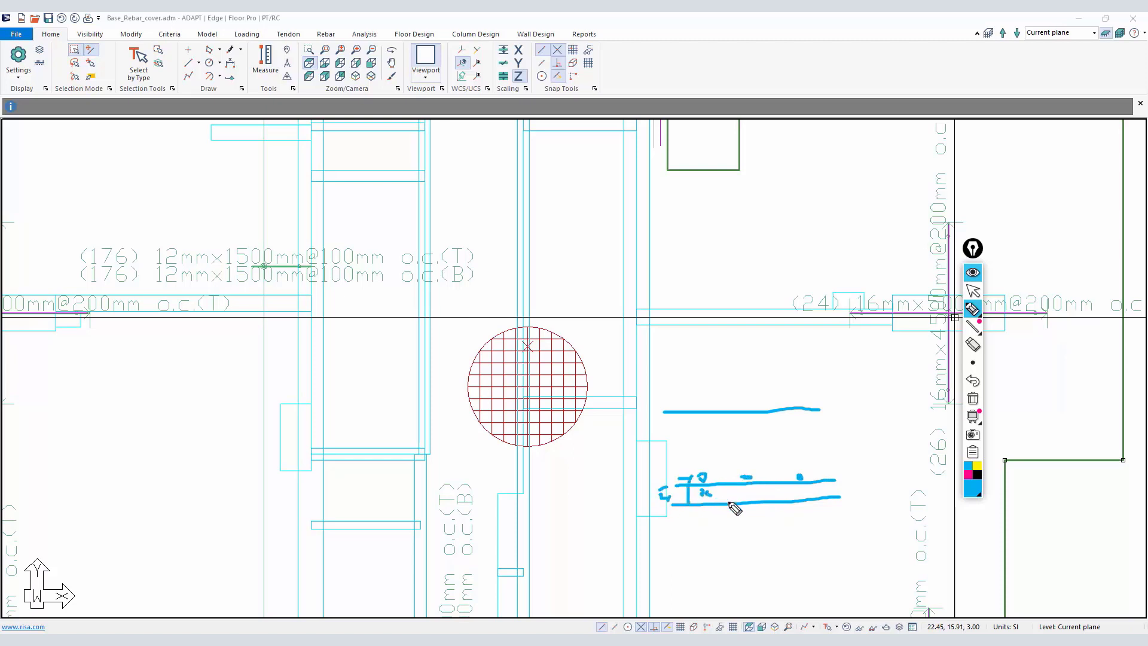
# Erase all sketch marks, move the annotation toolbar, and return to the selection arrow
pyautogui.click(973, 400)
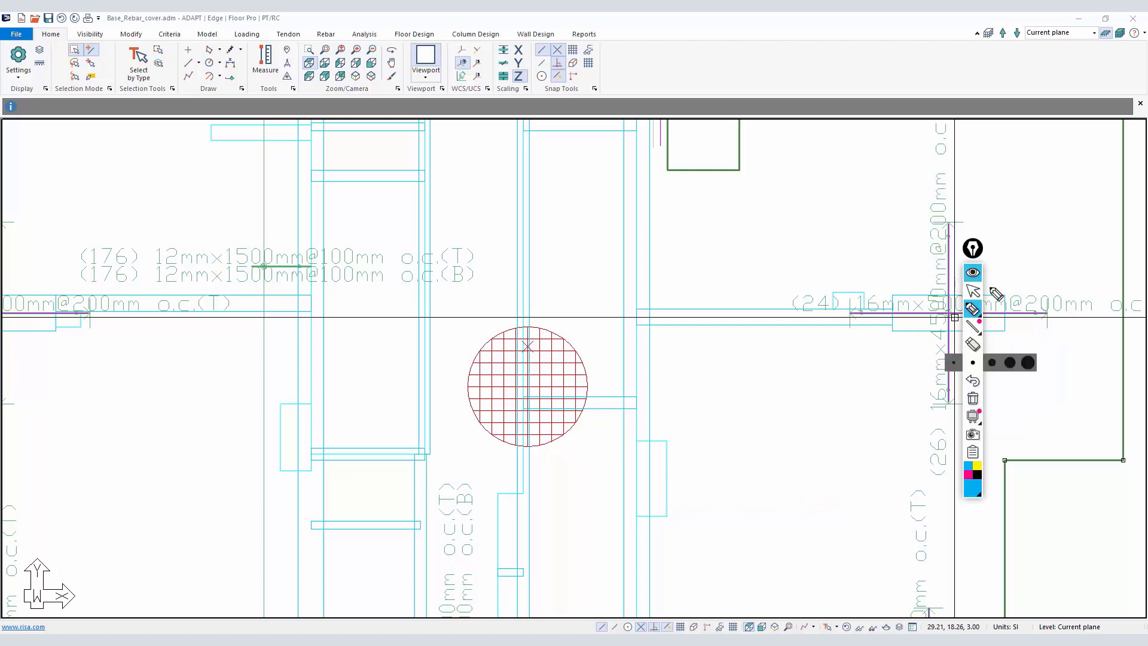
pyautogui.moveTo(973, 251); pyautogui.dragTo(1051, 325)
pyautogui.click(1050, 366)
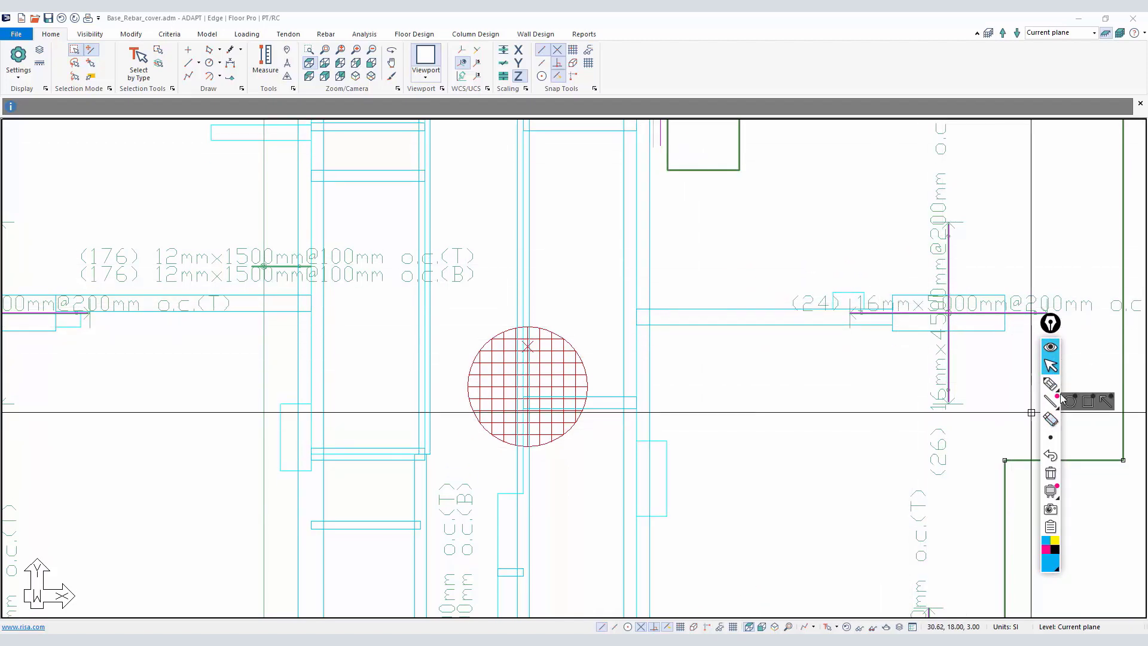
# Select Design Section 28 beside the wall corner, delete it and confirm Yes
pyautogui.scroll(-2, 671, 402)
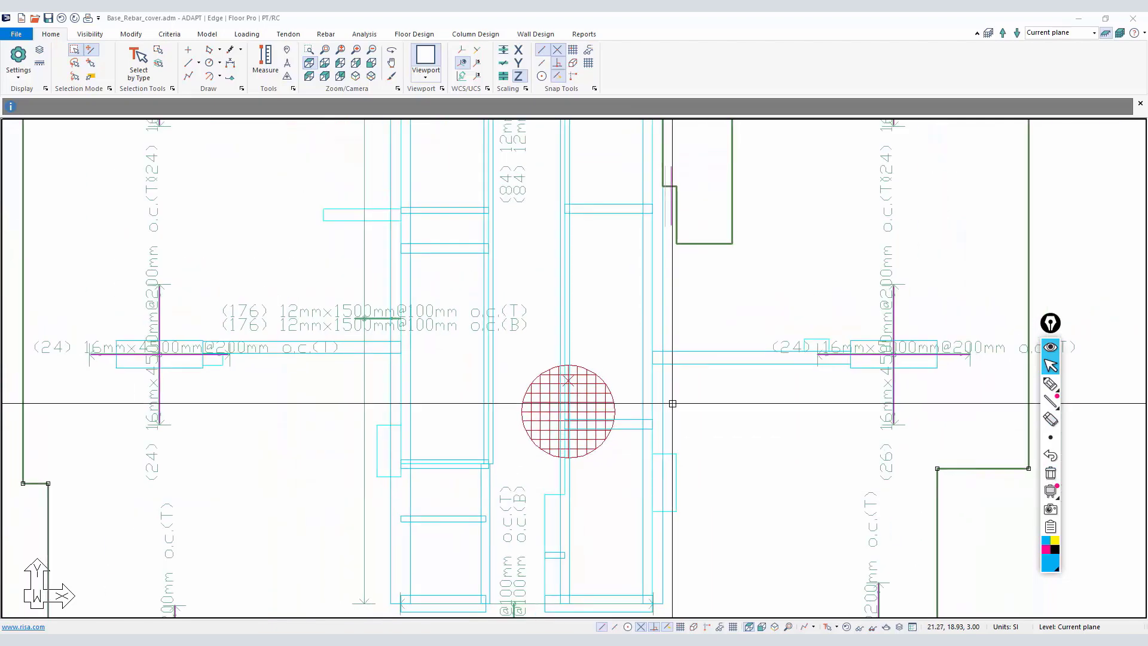
pyautogui.scroll(3, 698, 462)
pyautogui.scroll(2, 642, 359)
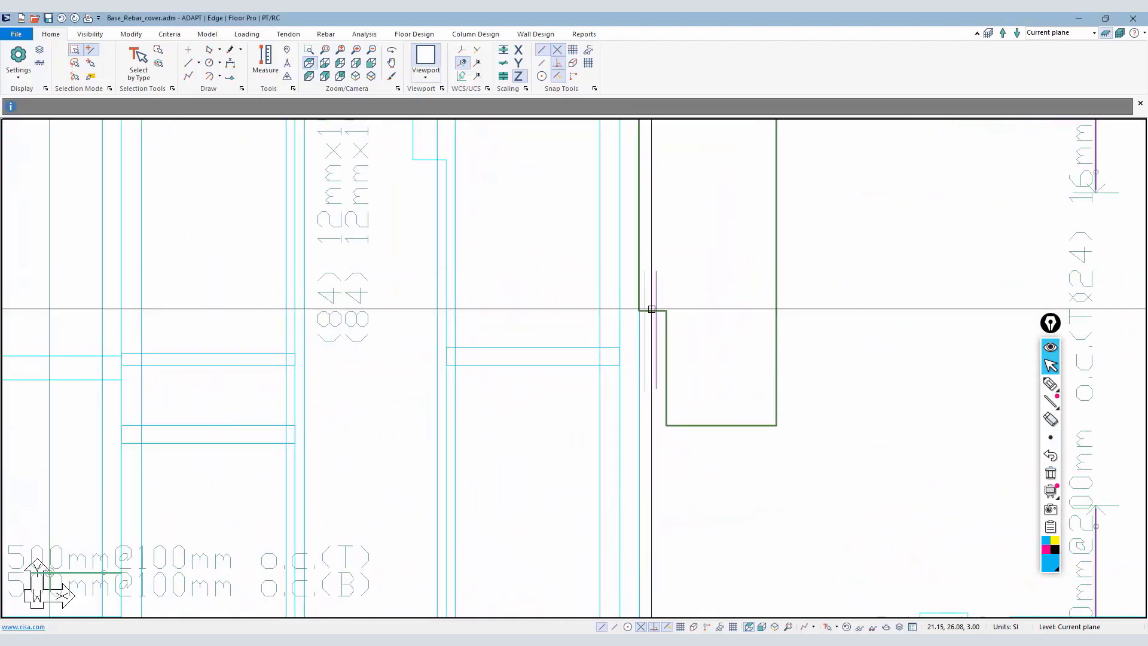
pyautogui.click(656, 335)
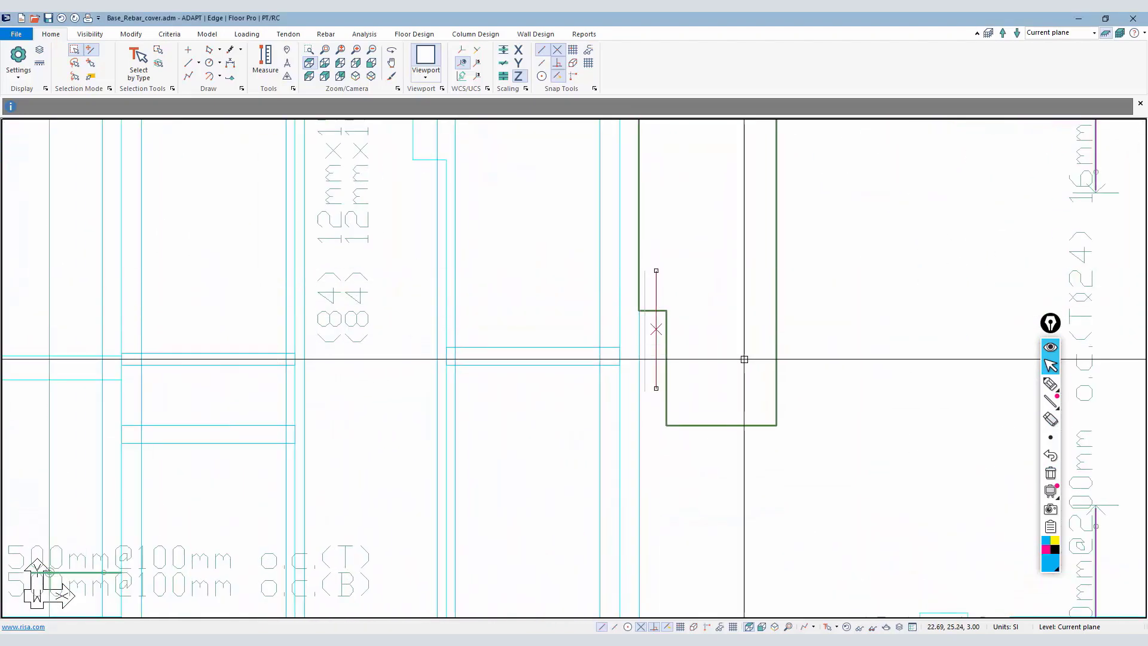
pyautogui.press('Delete')
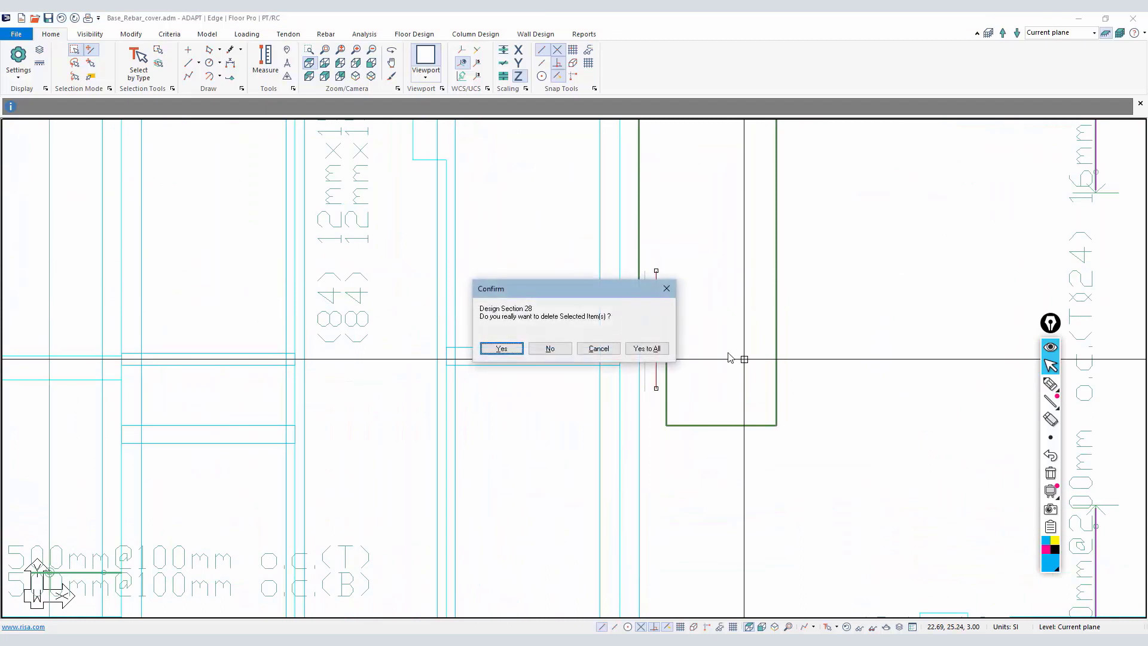
pyautogui.click(507, 348)
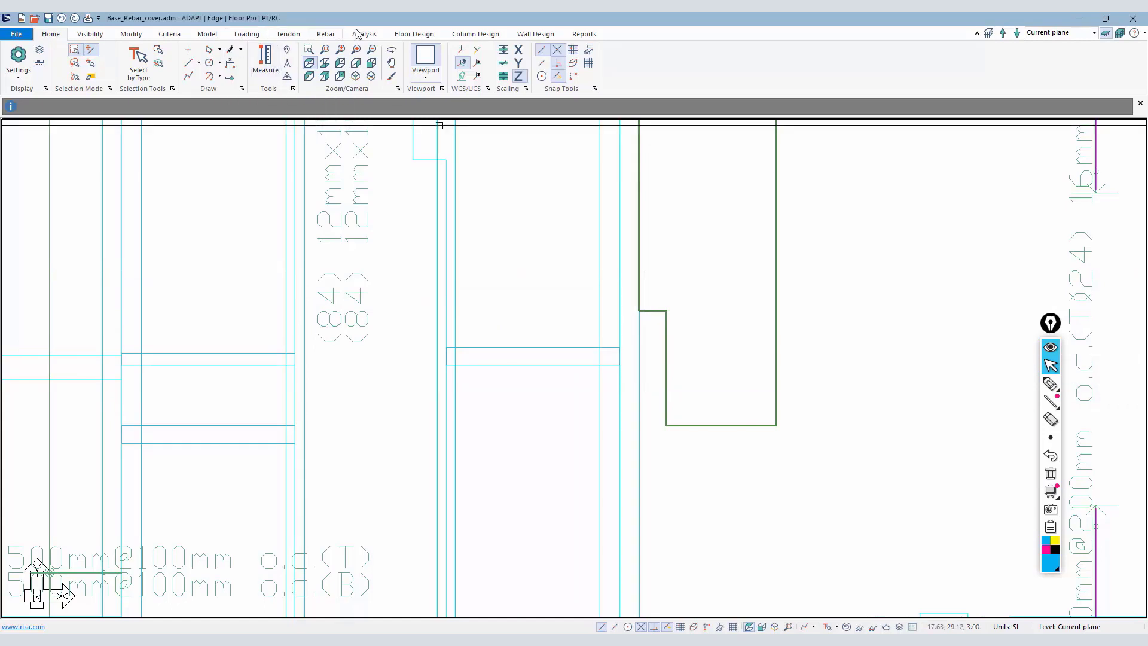
# Draw two trial manual design sections beside the wall corner, one vertical and one horizontal
pyautogui.click(410, 36)
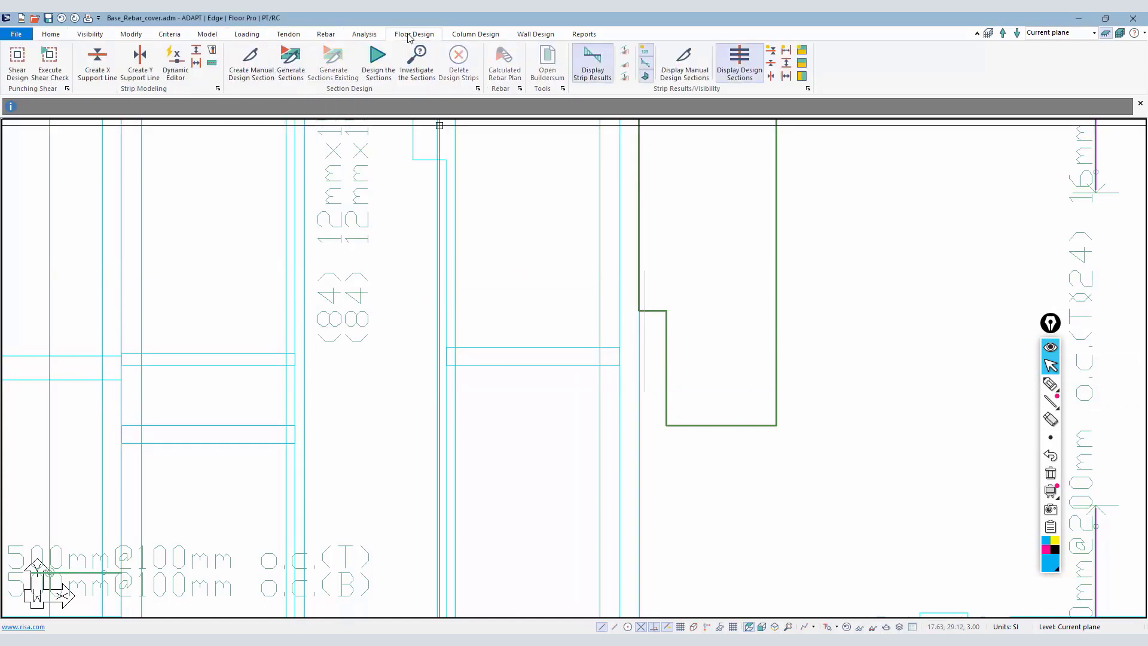
pyautogui.click(256, 65)
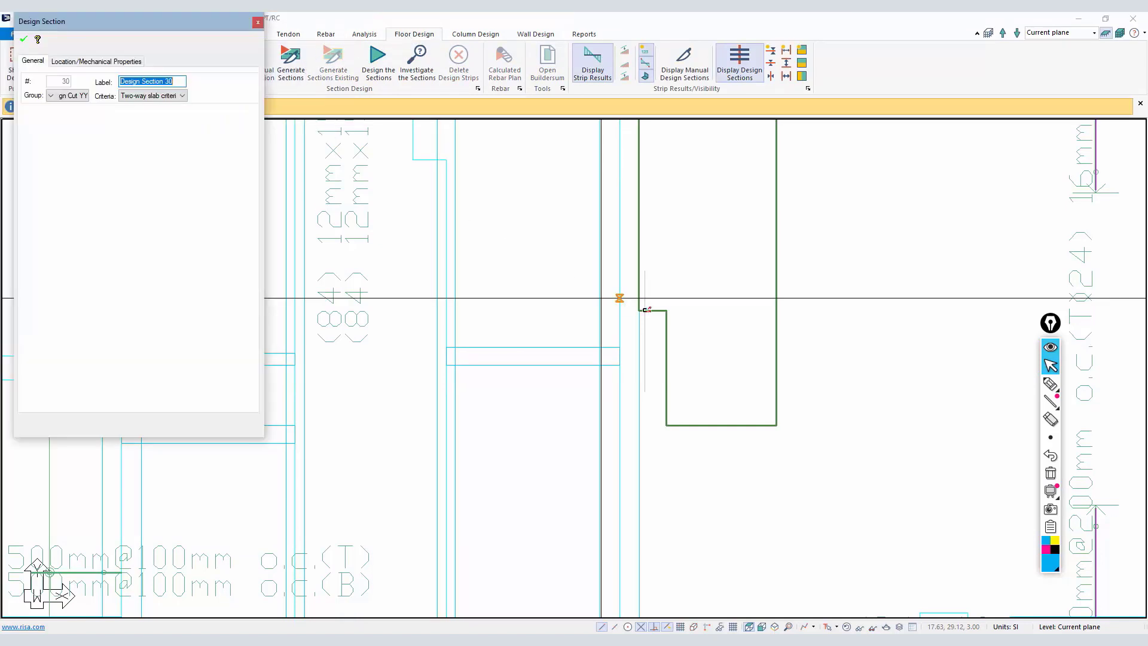
pyautogui.click(711, 271)
pyautogui.click(723, 380)
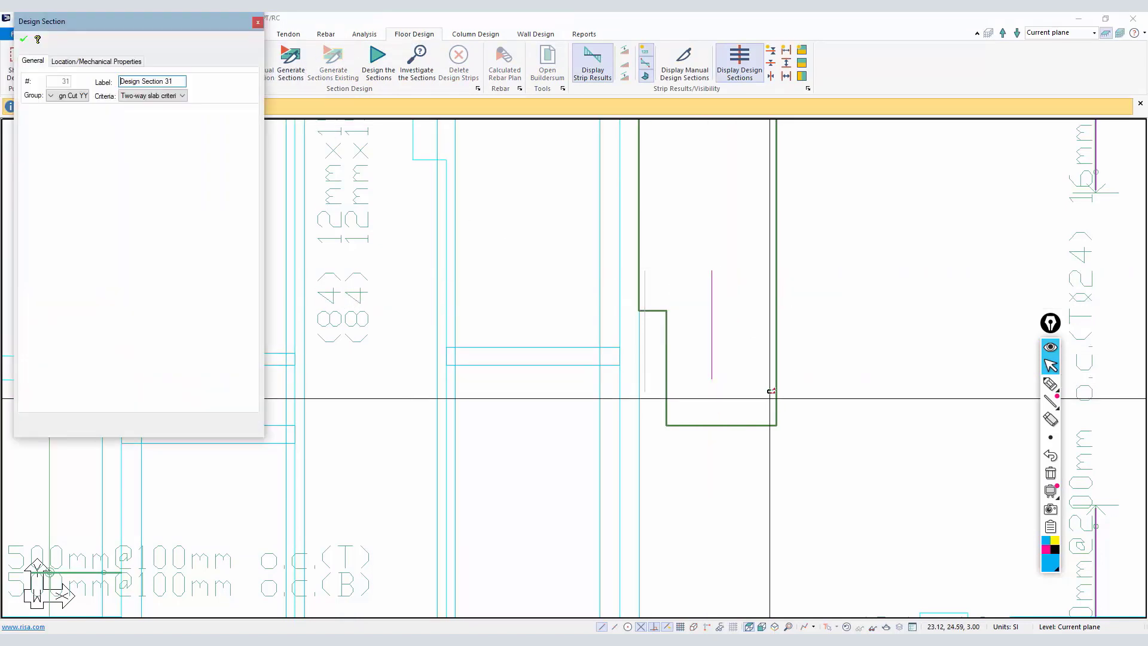
pyautogui.click(758, 354)
pyautogui.click(878, 357)
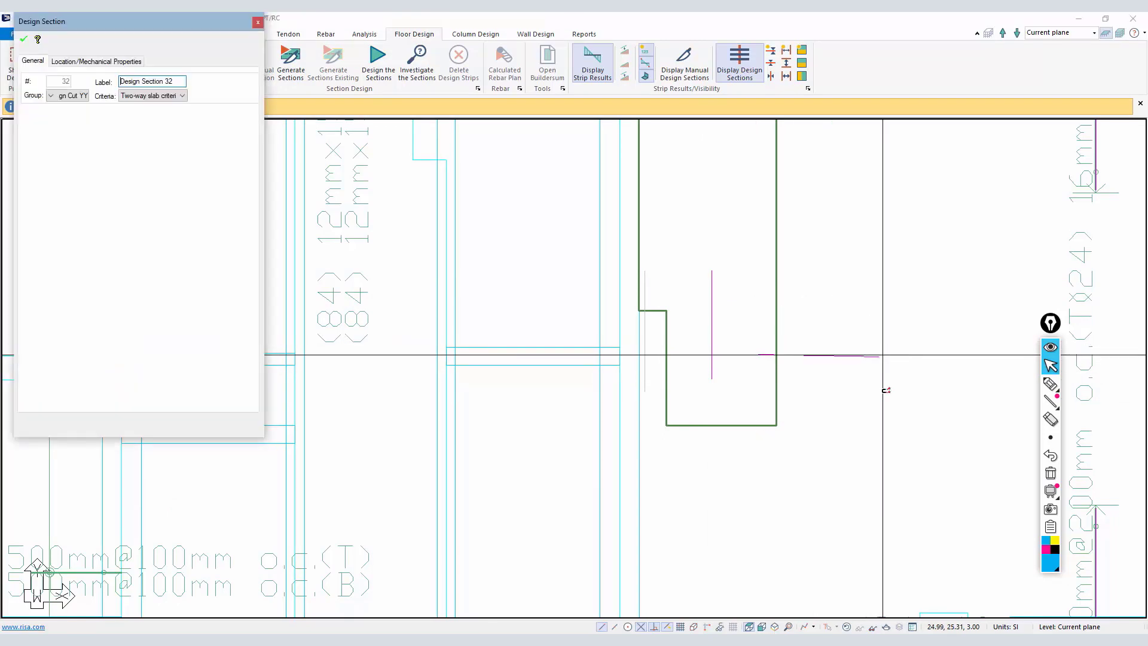
pyautogui.rightClick(854, 384)
pyautogui.click(879, 390)
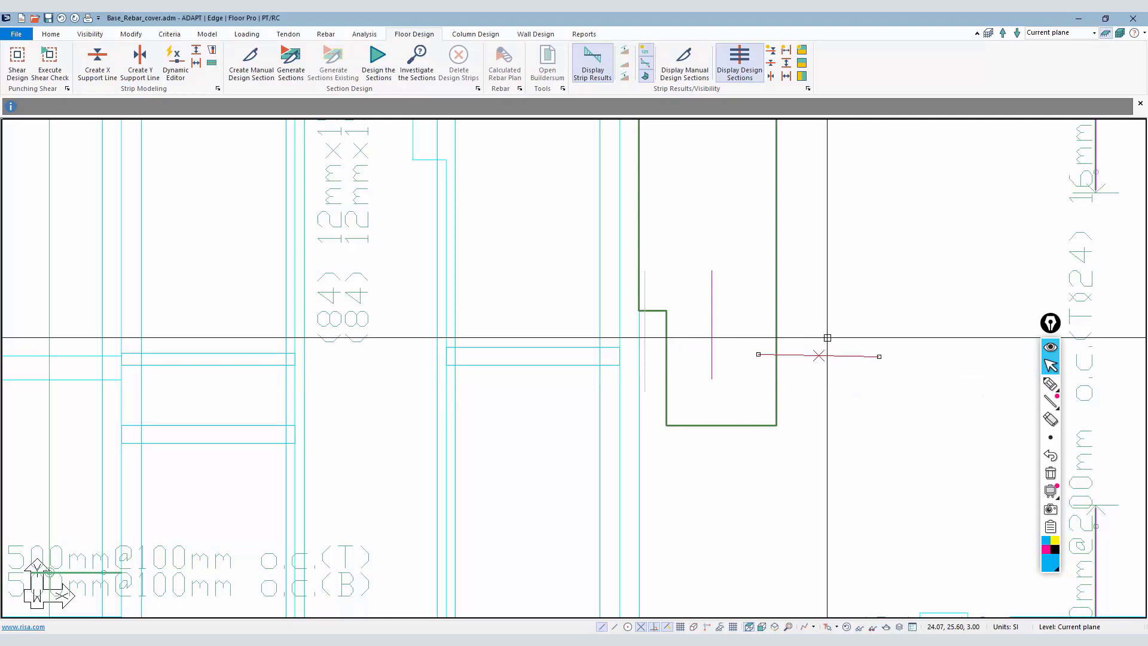
# Delete the new Design Sections 31 and 30, confirming each
pyautogui.press('Delete')
pyautogui.press('Return')
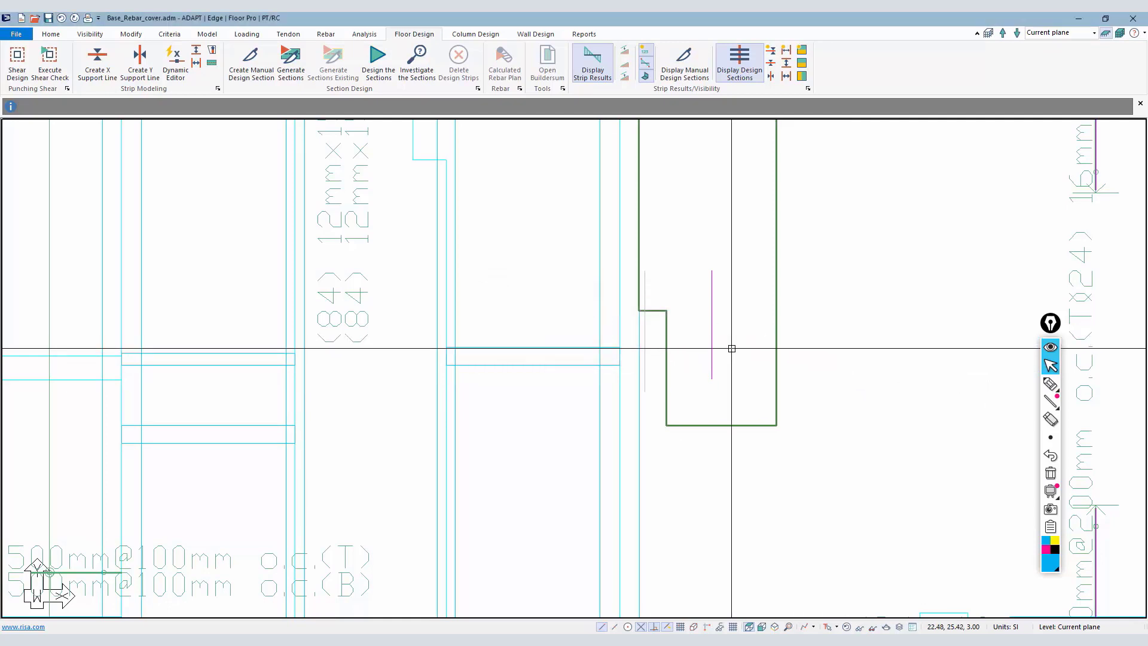
pyautogui.press('Return')
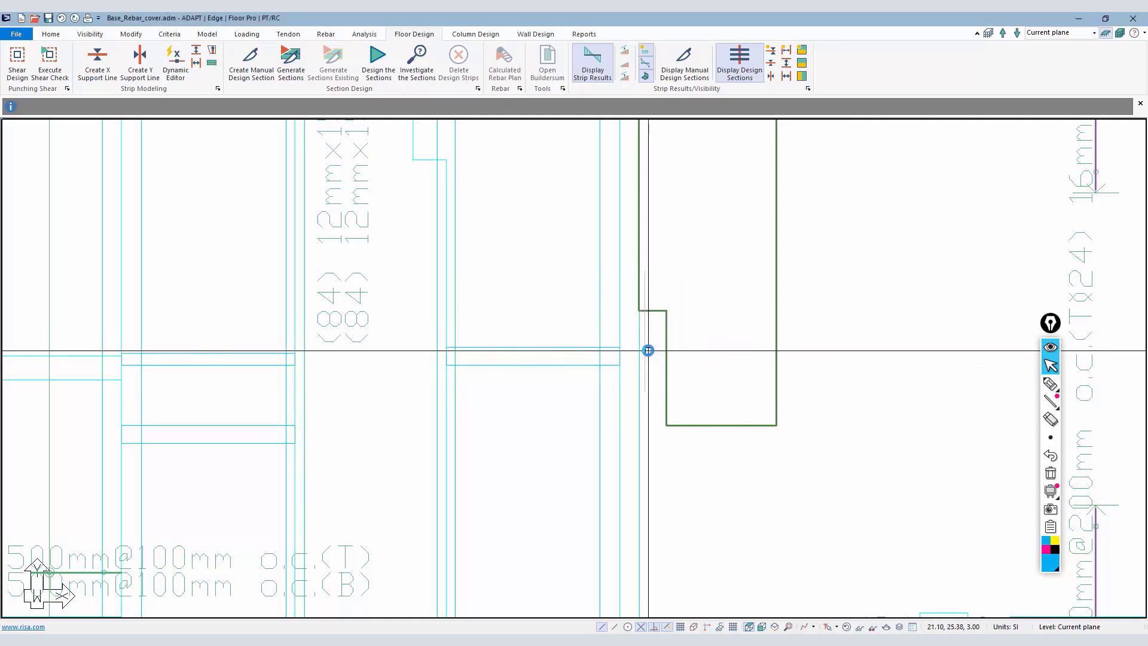
# Zoom out over the slab and select the tall stepped wall outline
pyautogui.scroll(-2, 648, 349)
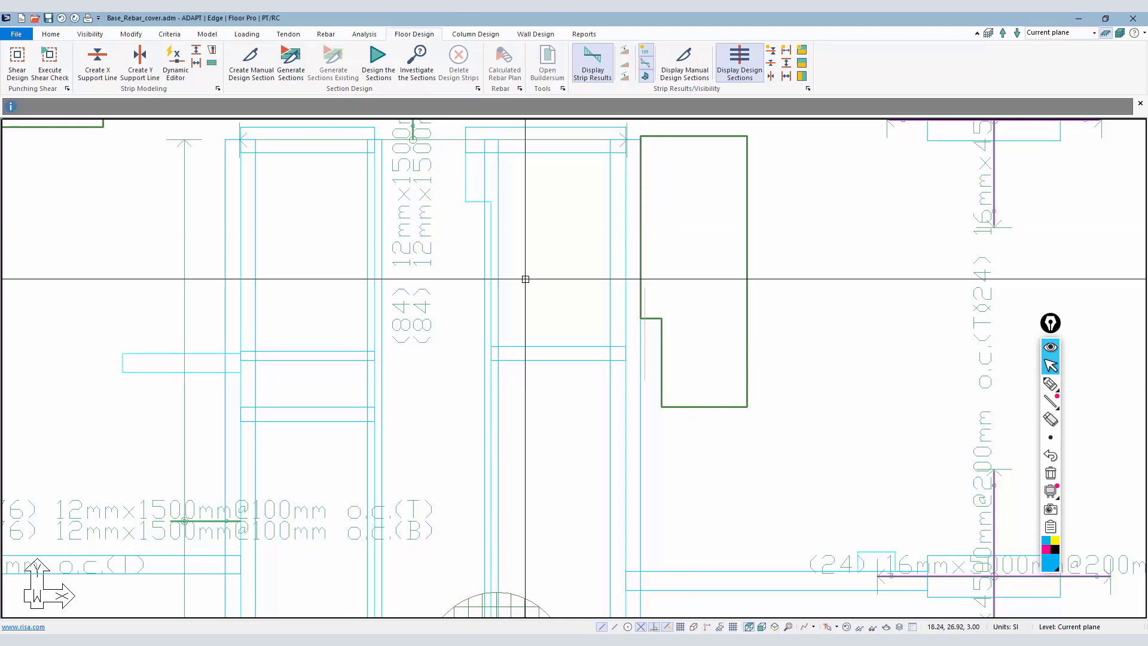
pyautogui.scroll(-2, 616, 485)
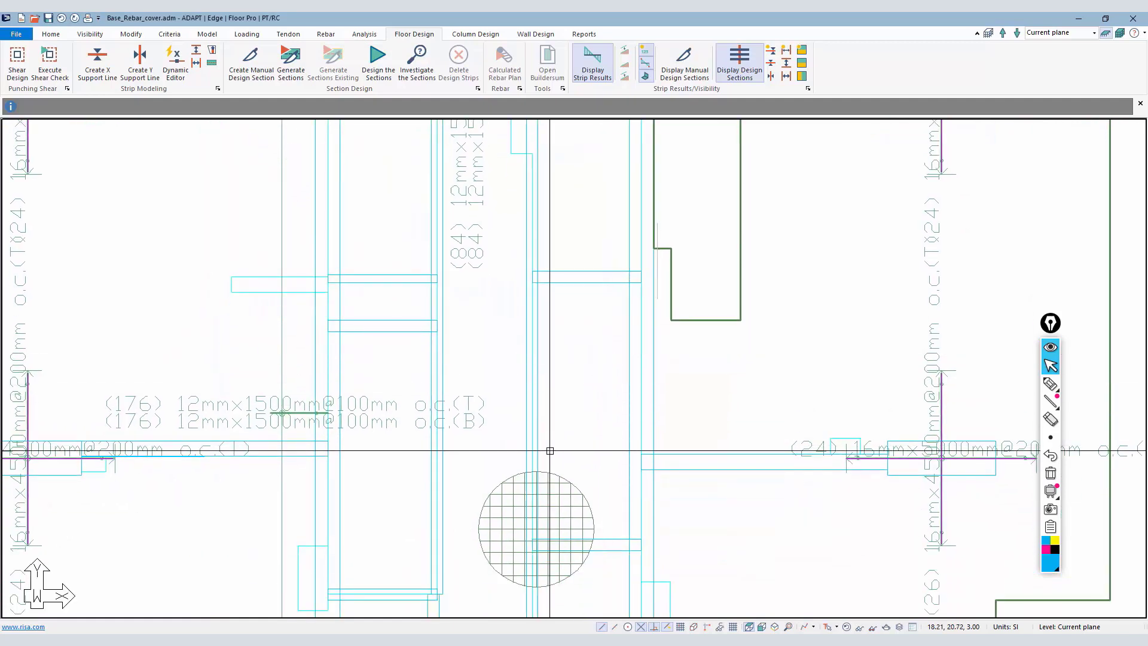
pyautogui.scroll(-2, 551, 475)
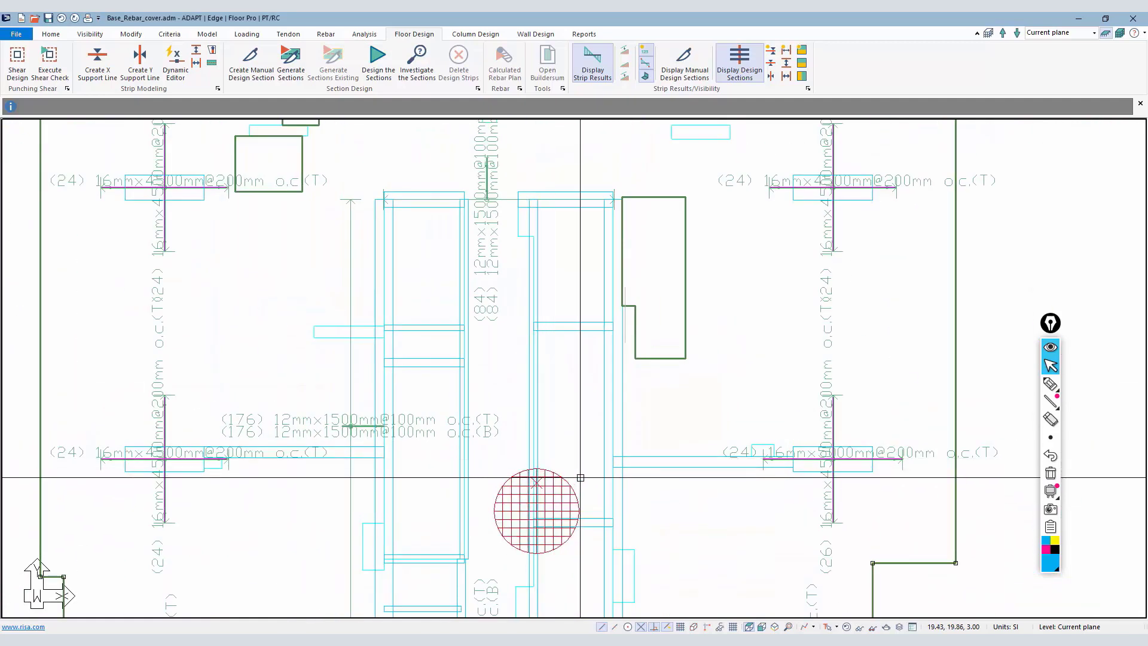
pyautogui.click(659, 358)
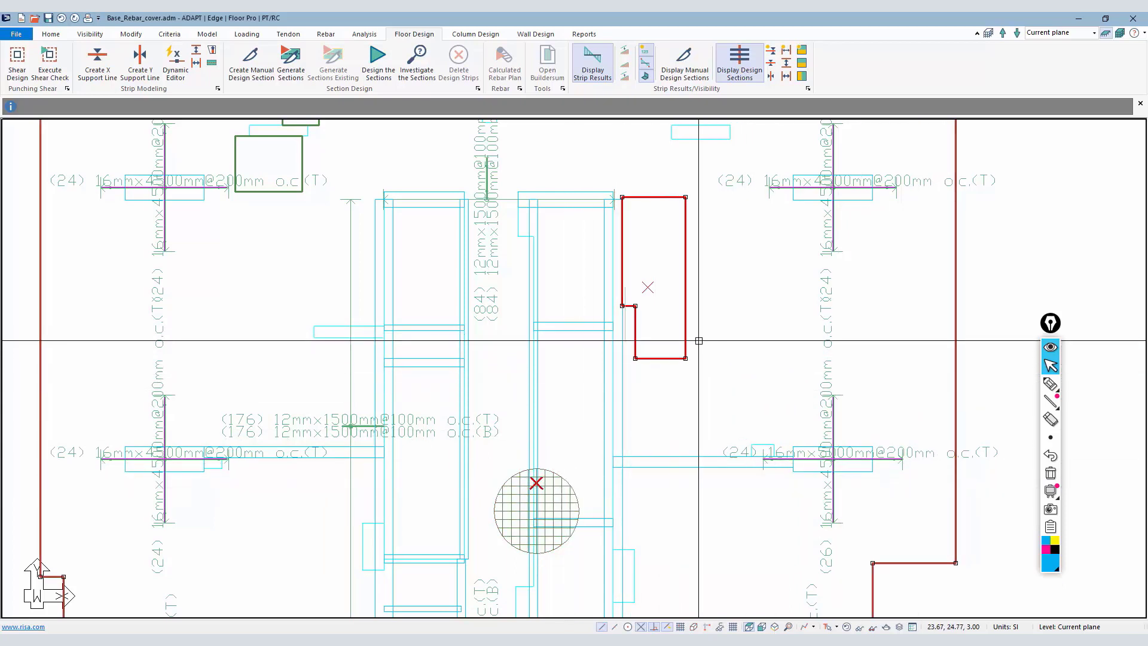
# Show only the selected wall's slab outline from its context menu
pyautogui.rightClick(716, 317)
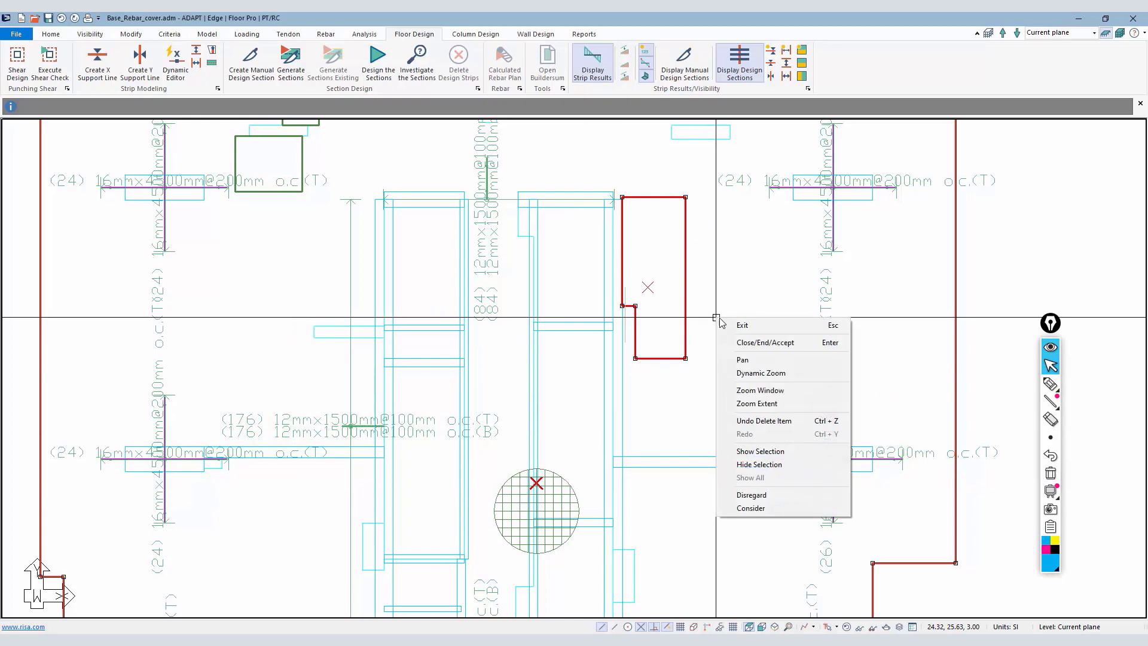
pyautogui.click(761, 451)
pyautogui.scroll(-3, 680, 347)
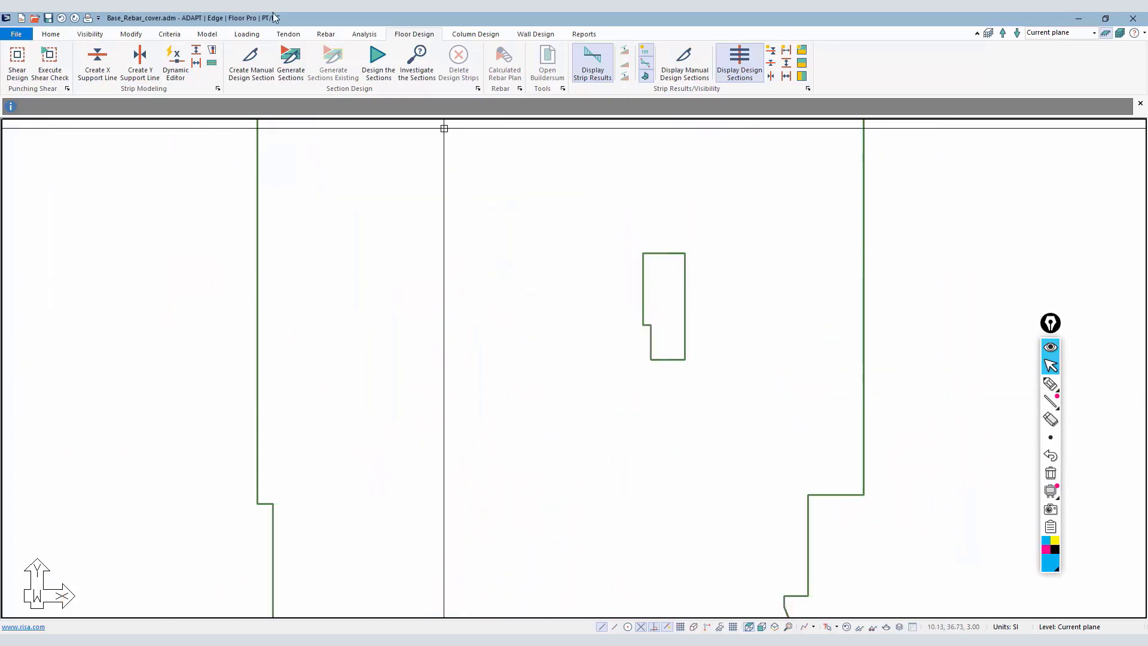
# Toggle rebar notes on and then back off in the Rebar Display Manager
pyautogui.click(326, 34)
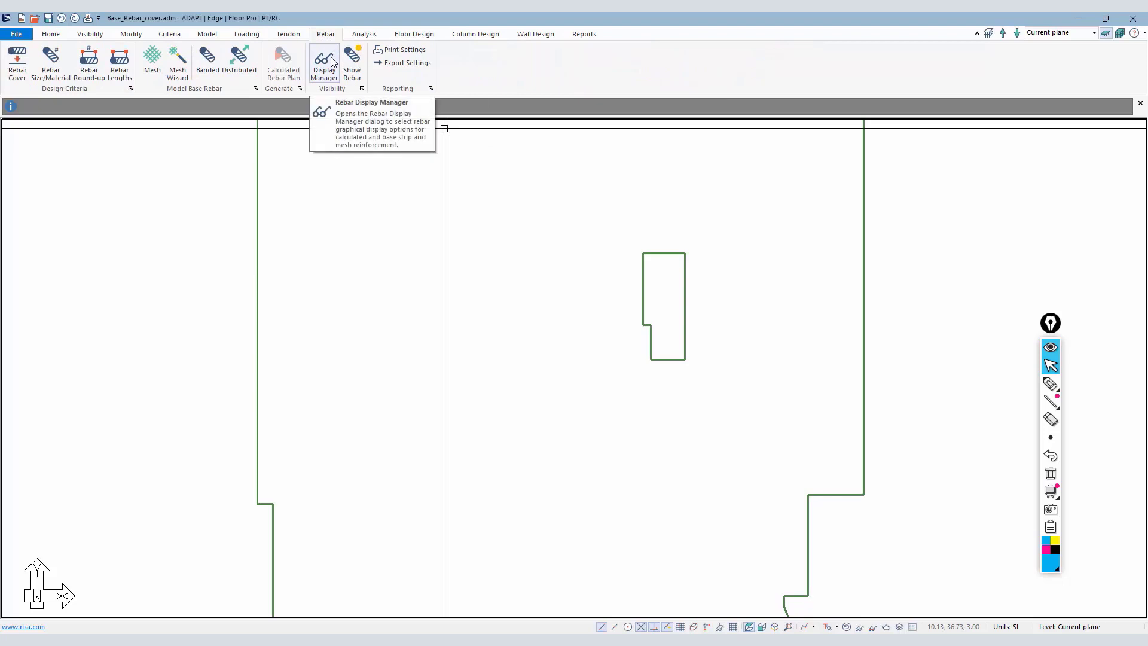
pyautogui.click(333, 62)
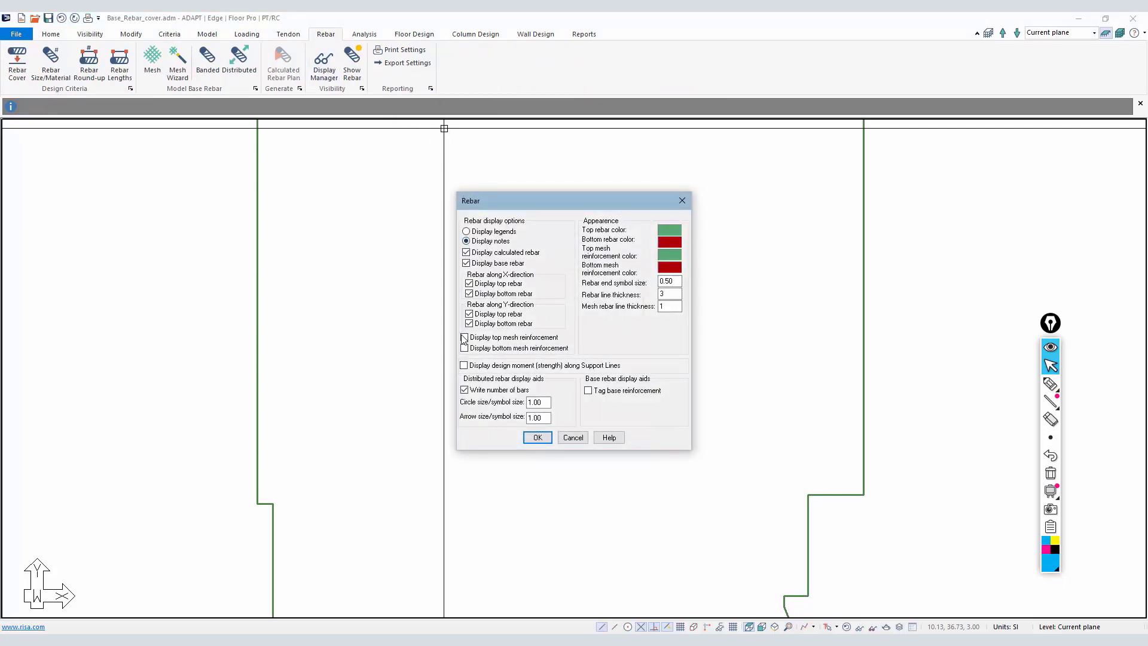
pyautogui.click(537, 437)
pyautogui.scroll(-3, 623, 432)
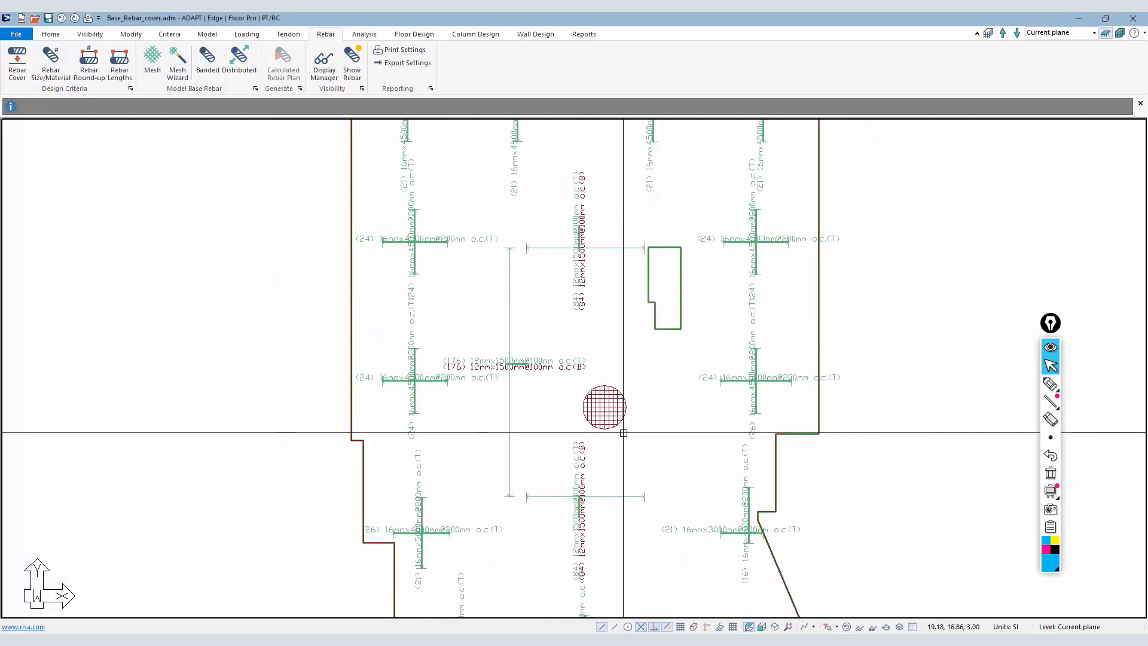
pyautogui.click(324, 60)
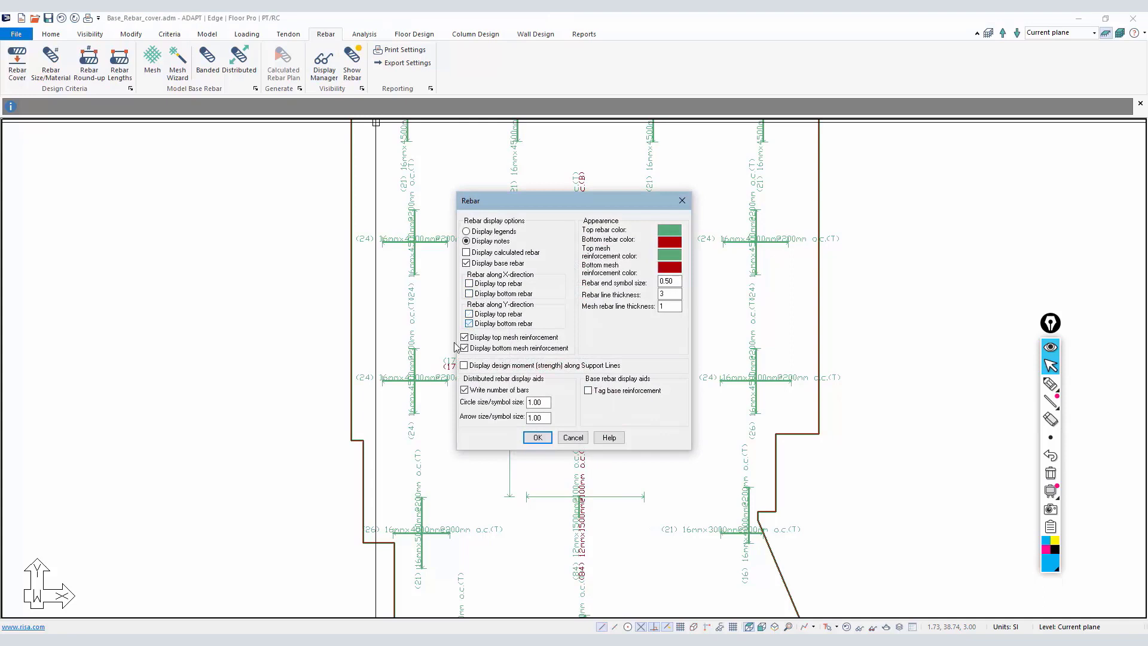
pyautogui.click(537, 437)
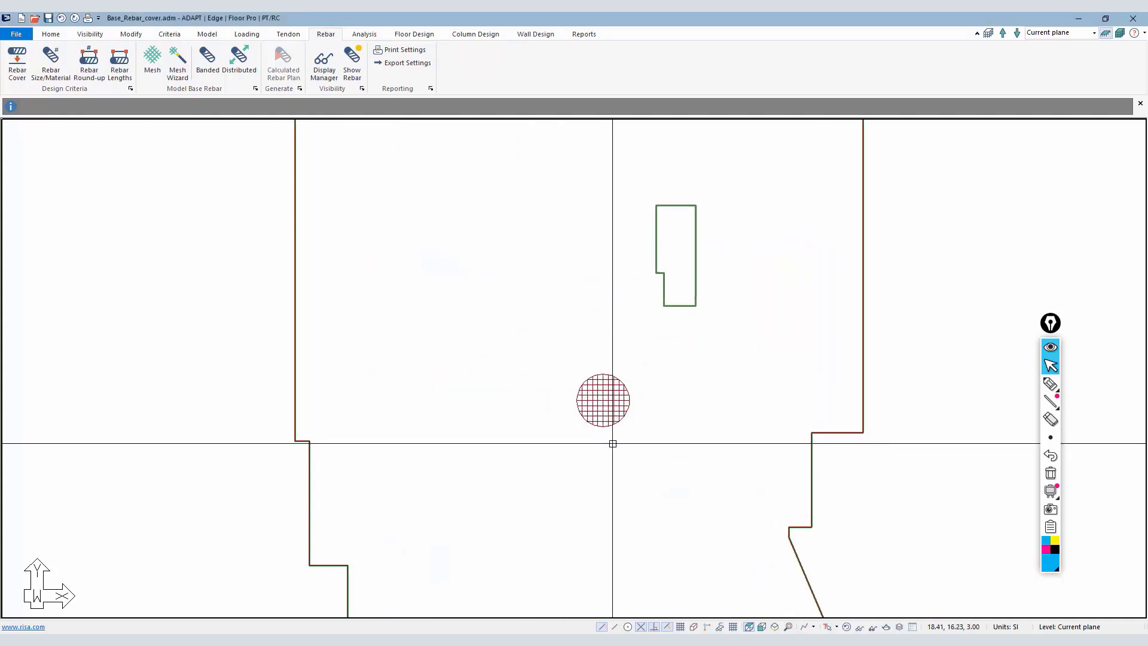
pyautogui.scroll(-2, 612, 443)
pyautogui.scroll(1, 648, 376)
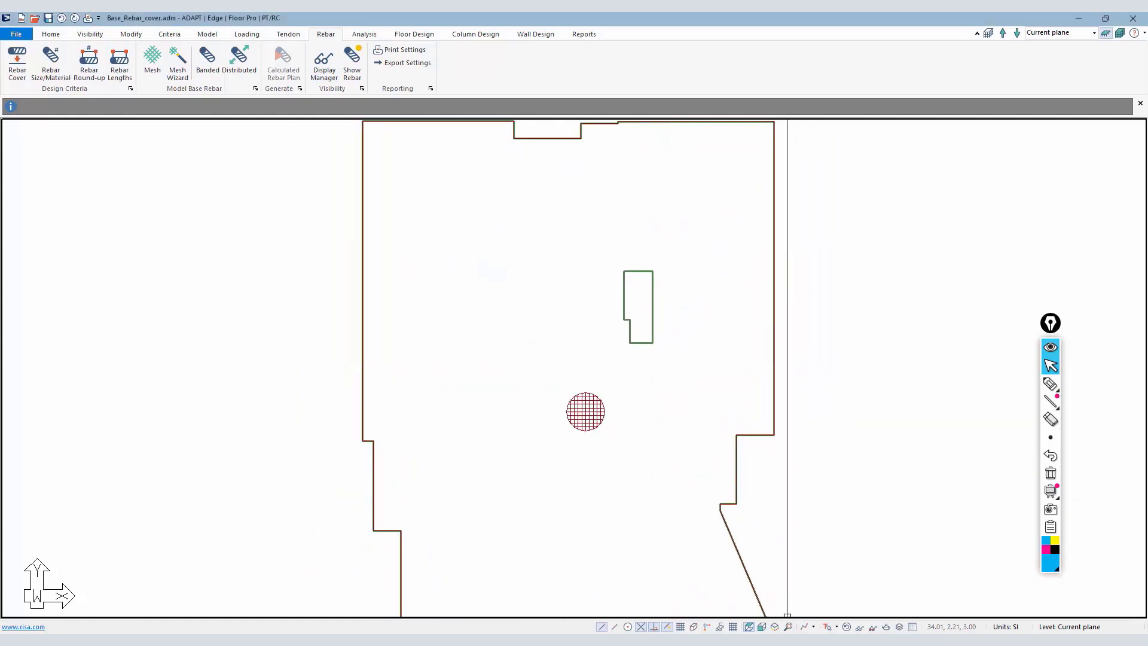
# Switch to a side elevation showing the slab between top, current and bottom planes
pyautogui.click(762, 627)
pyautogui.scroll(5, 810, 394)
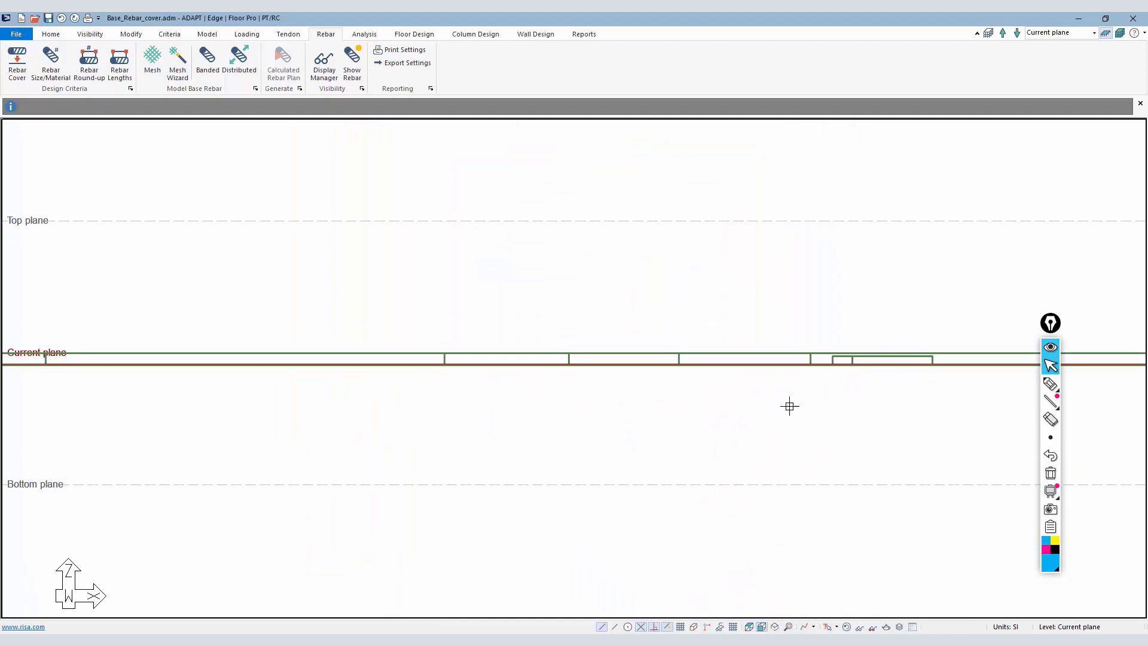
pyautogui.scroll(2, 584, 301)
pyautogui.scroll(2, 564, 287)
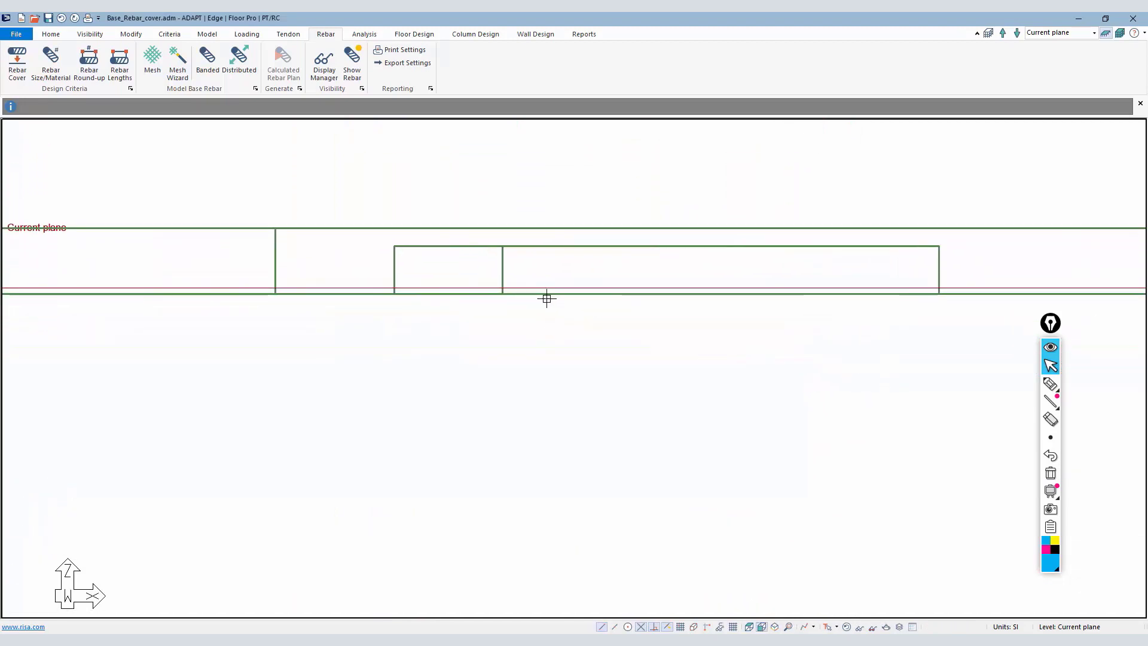
pyautogui.scroll(-3, 581, 297)
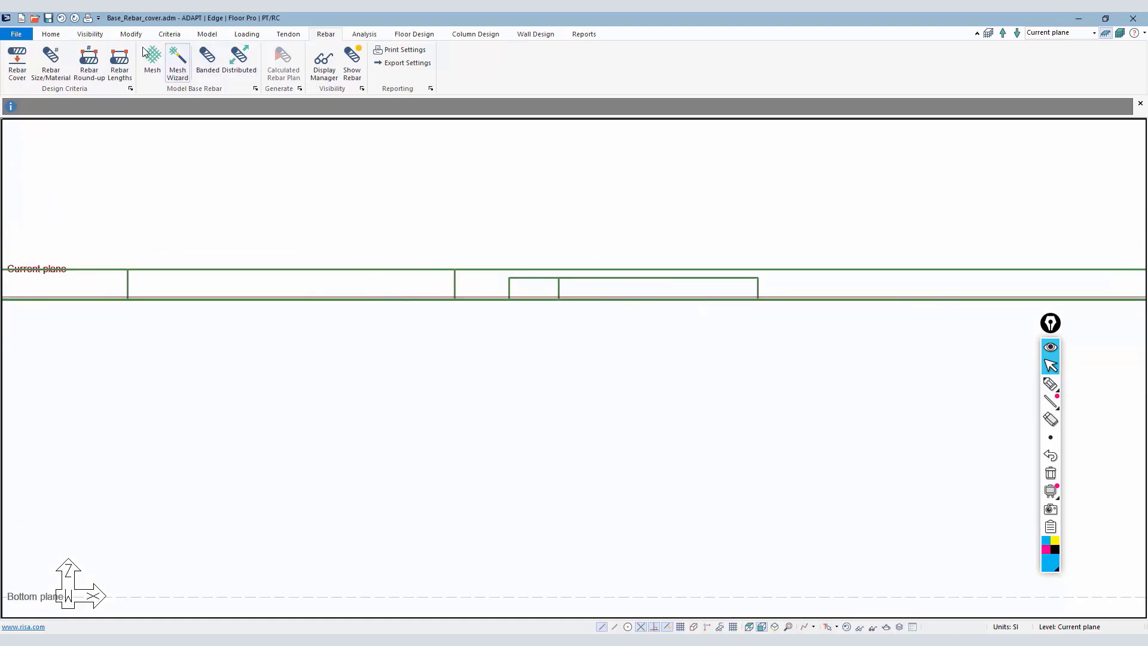
pyautogui.click(51, 34)
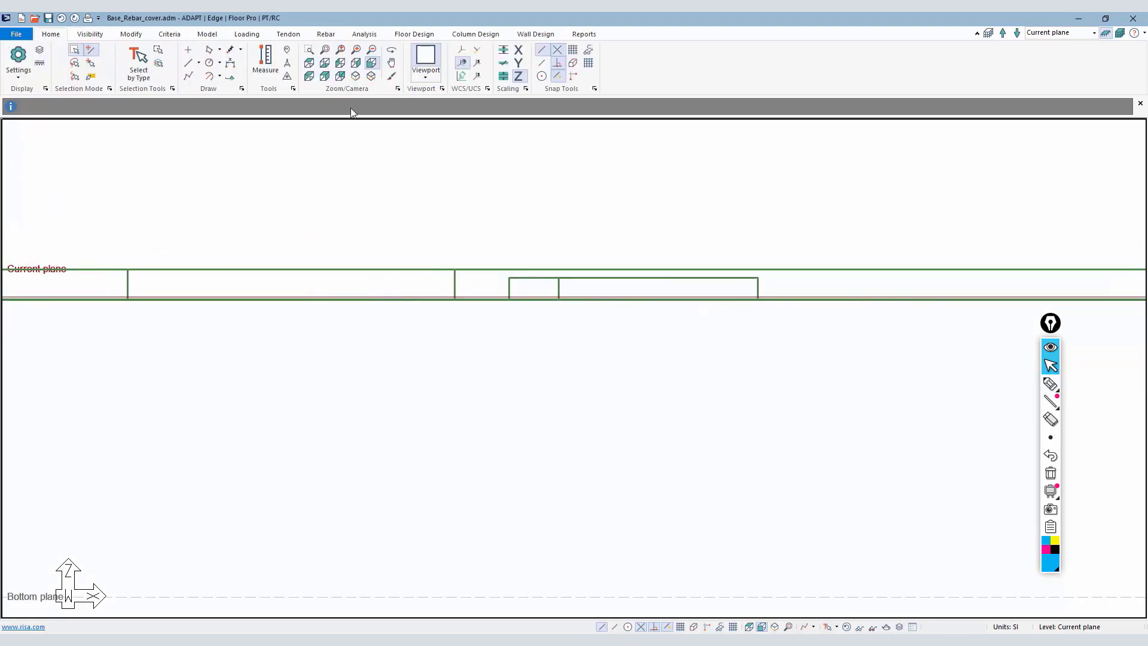
pyautogui.click(340, 63)
pyautogui.scroll(8, 509, 357)
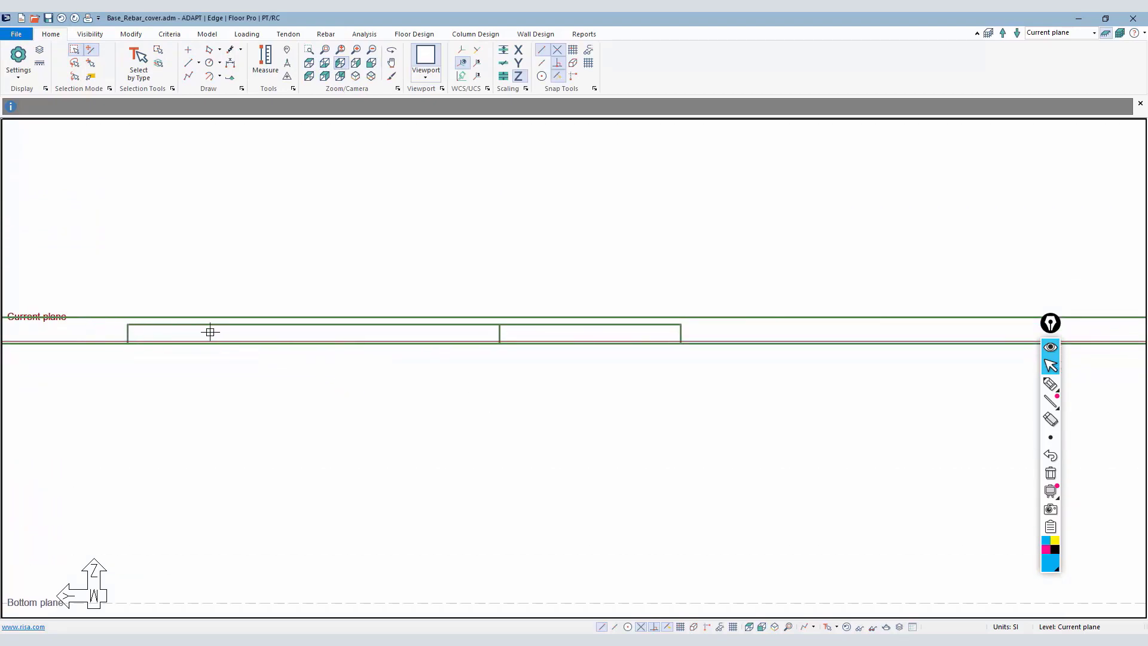
pyautogui.click(325, 325)
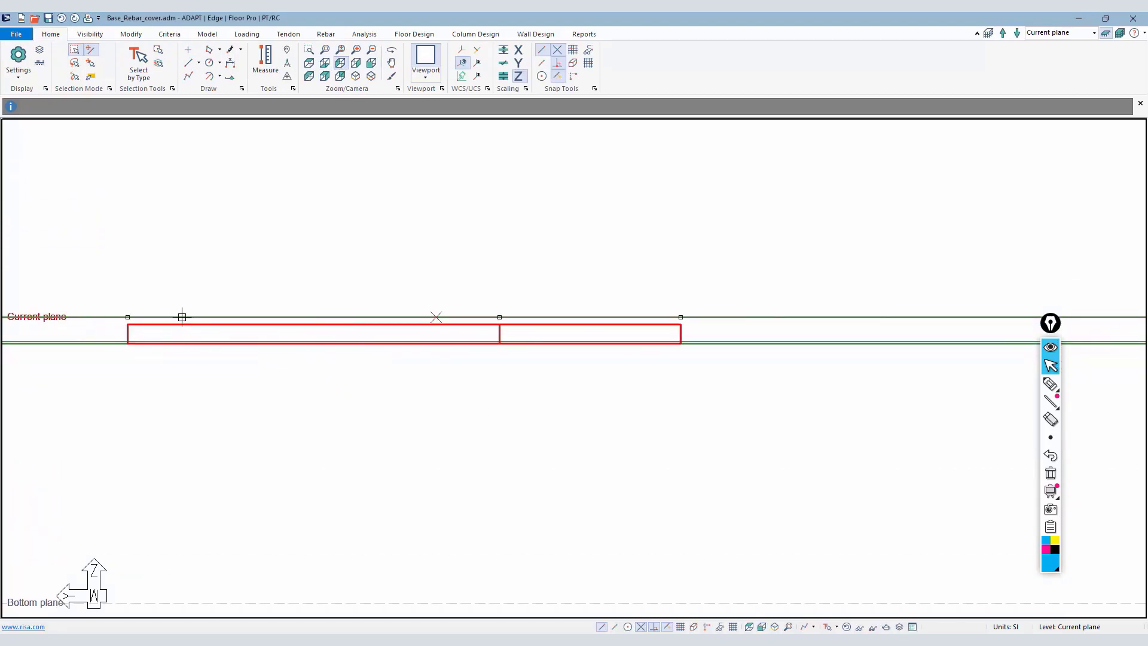
pyautogui.click(182, 326)
pyautogui.scroll(3, 171, 374)
pyautogui.scroll(-4, 371, 341)
# Show all hidden items, return to plan view, restore Default Display, and zoom on the wall
pyautogui.rightClick(486, 359)
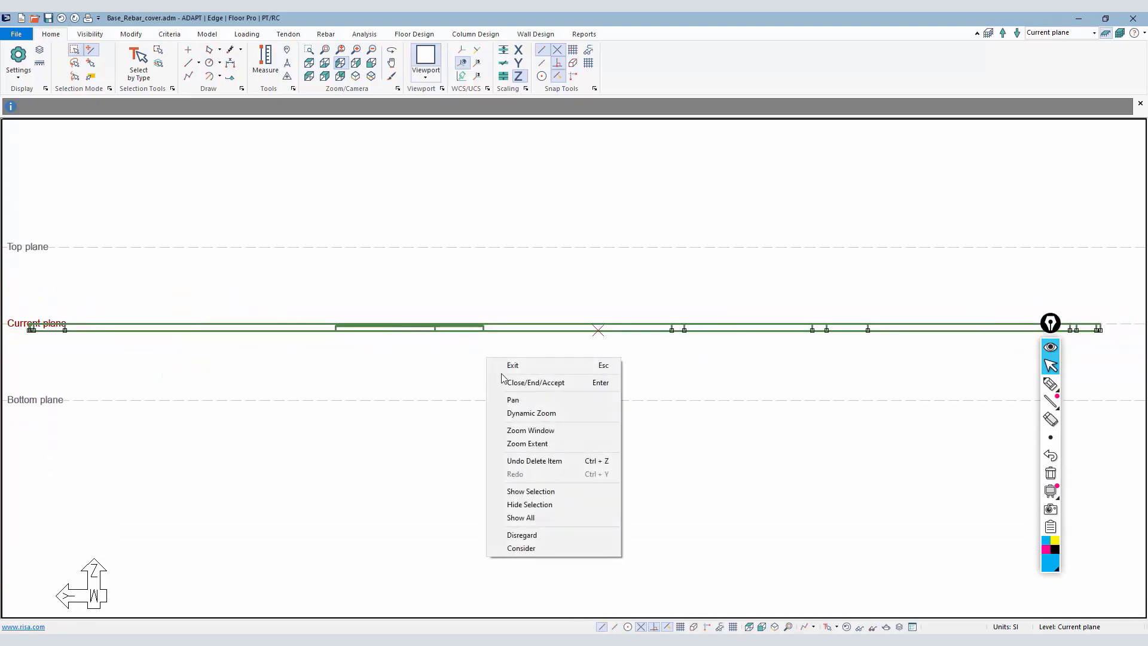
pyautogui.click(517, 518)
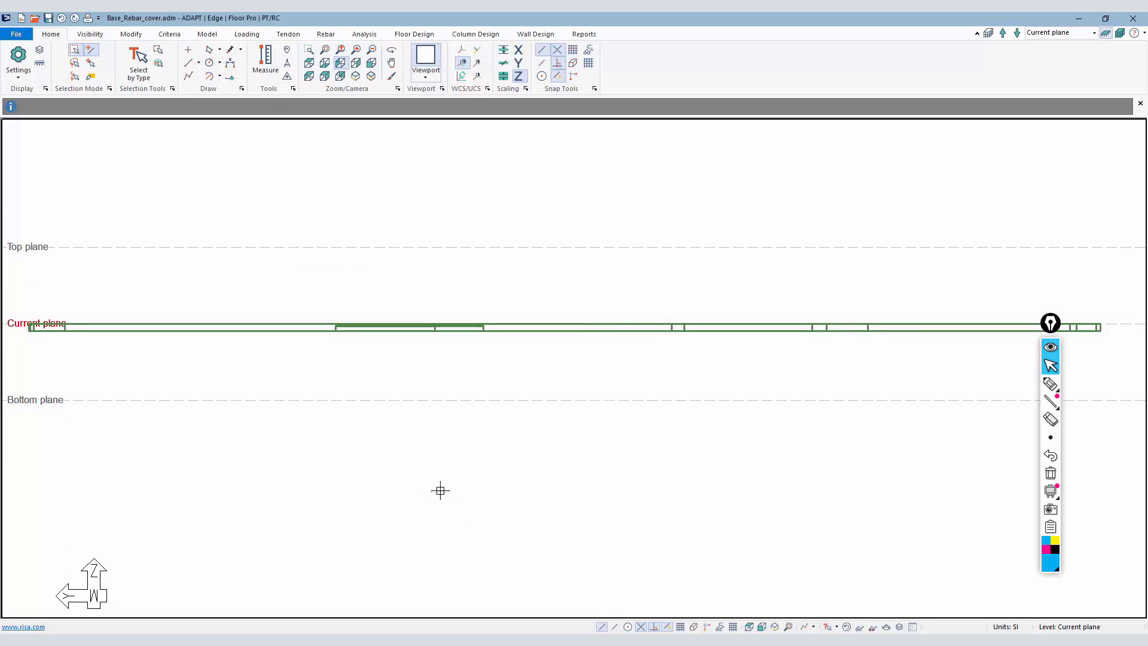
pyautogui.click(749, 626)
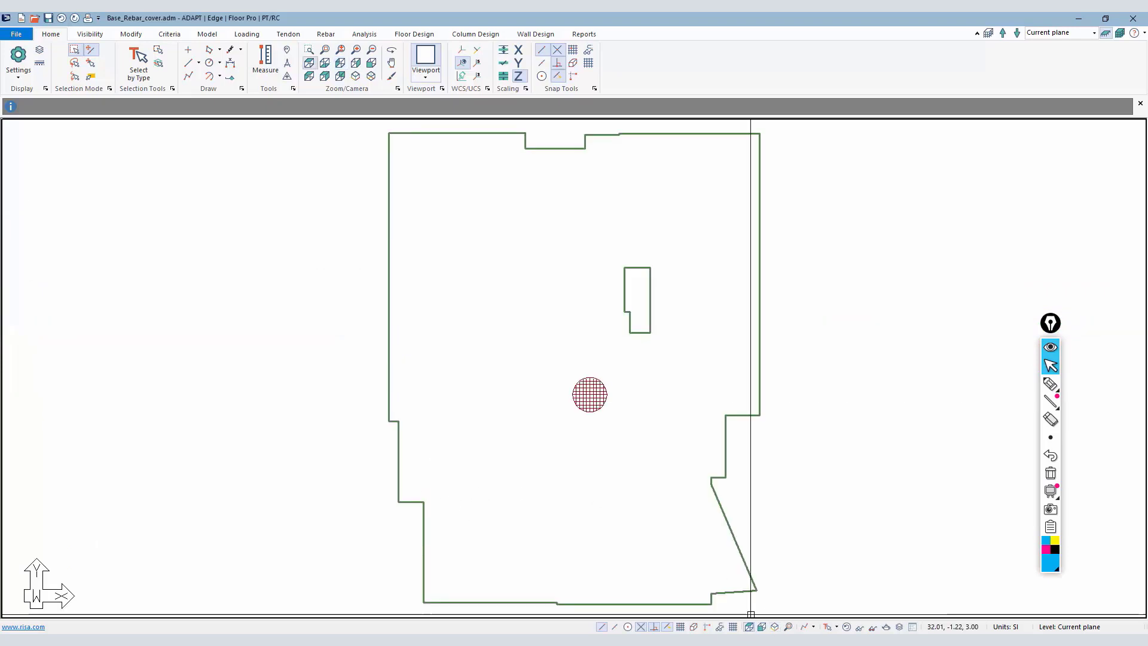
pyautogui.click(102, 39)
pyautogui.click(182, 67)
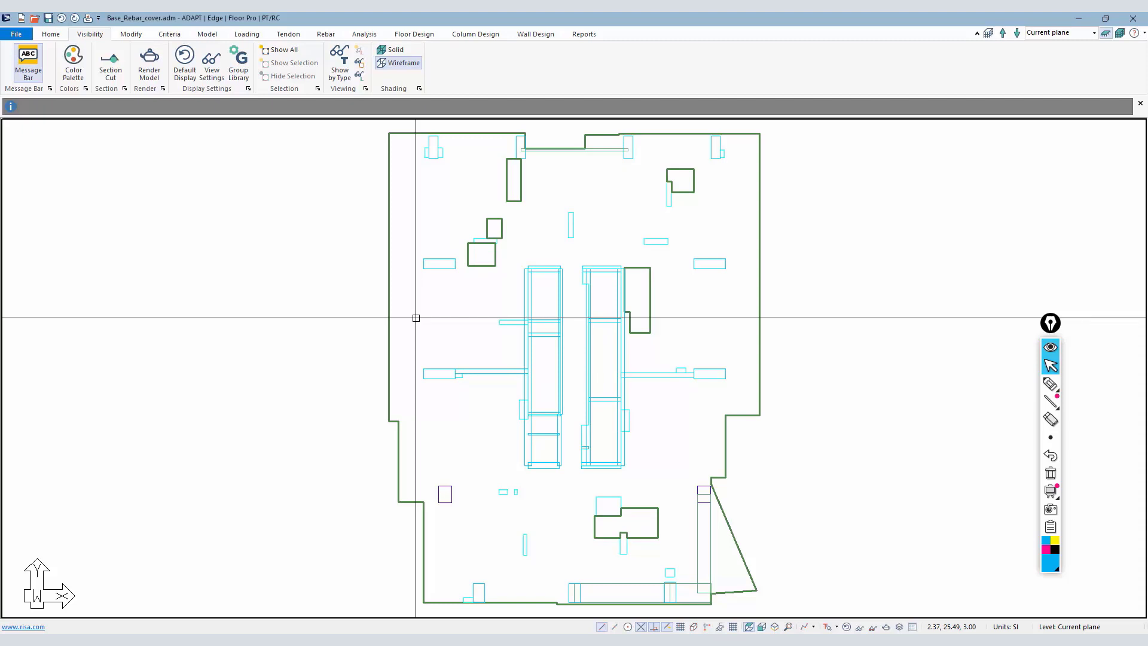
pyautogui.scroll(1, 638, 407)
pyautogui.scroll(6, 638, 407)
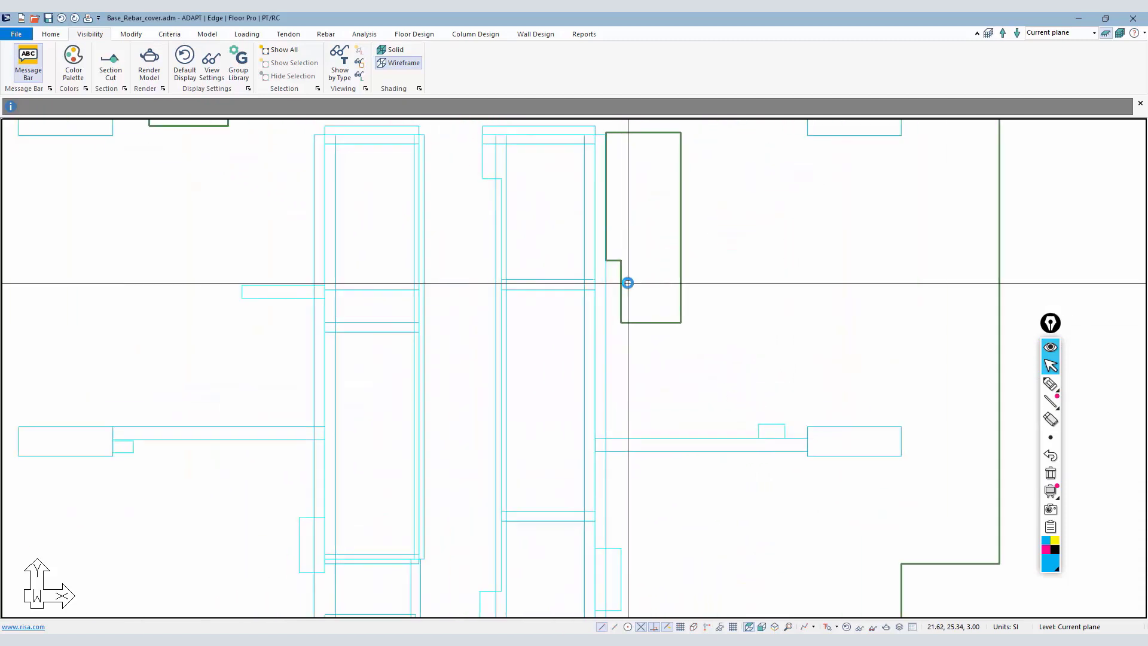
# Enable manual design section display on the Finite Element tab of View Settings
pyautogui.click(183, 76)
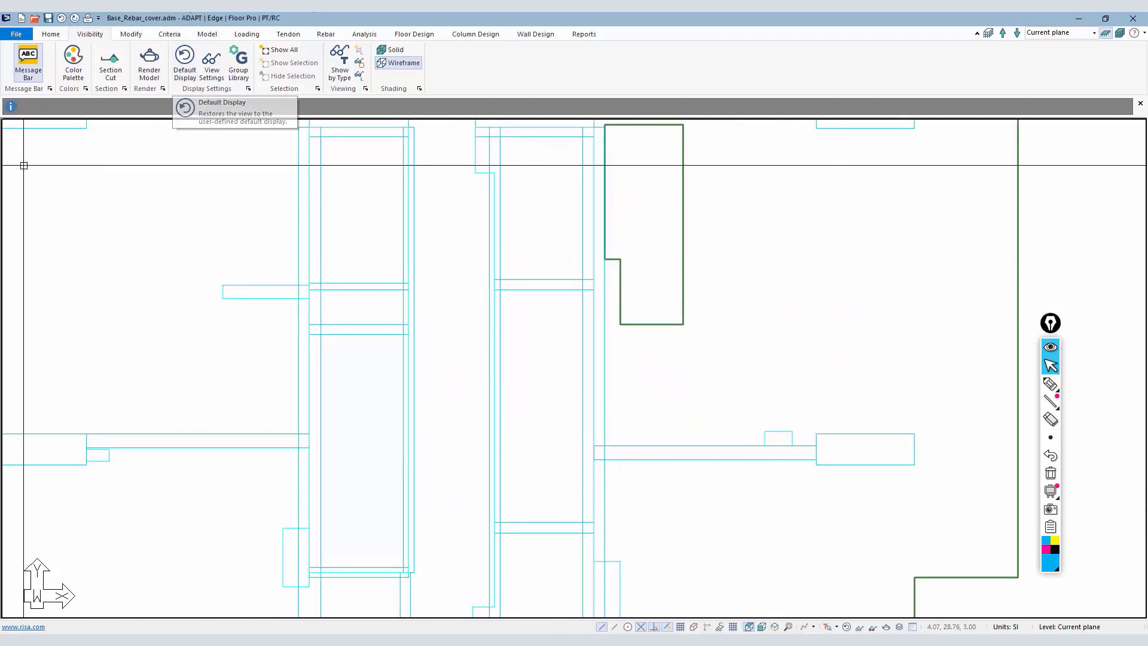
pyautogui.click(209, 65)
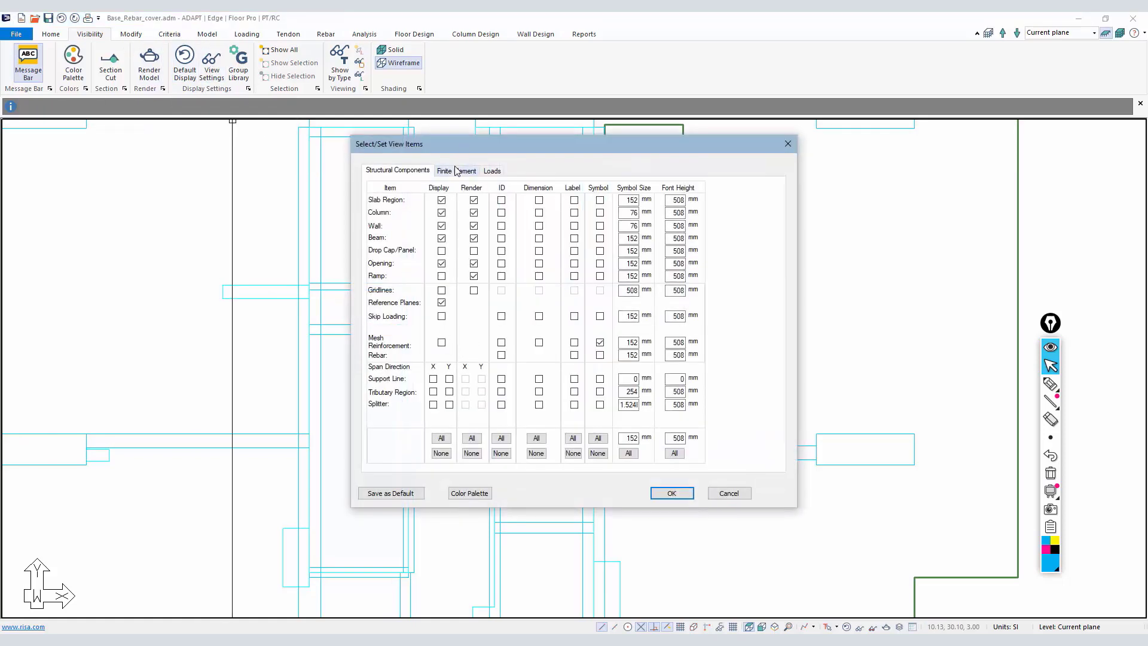
pyautogui.click(456, 171)
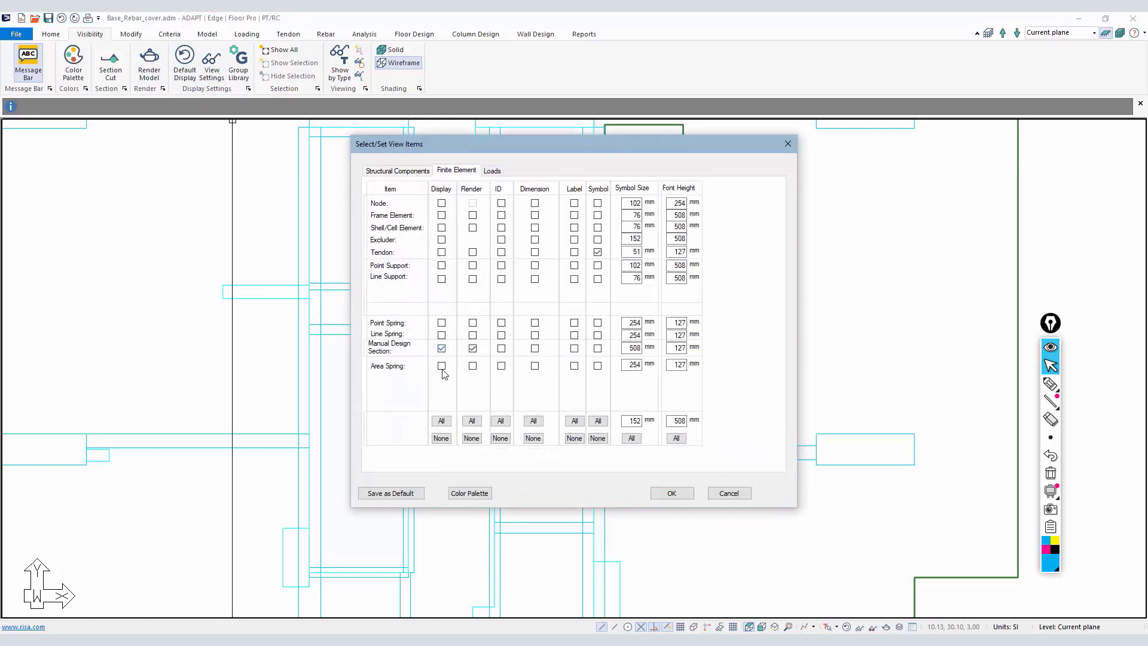
pyautogui.click(672, 493)
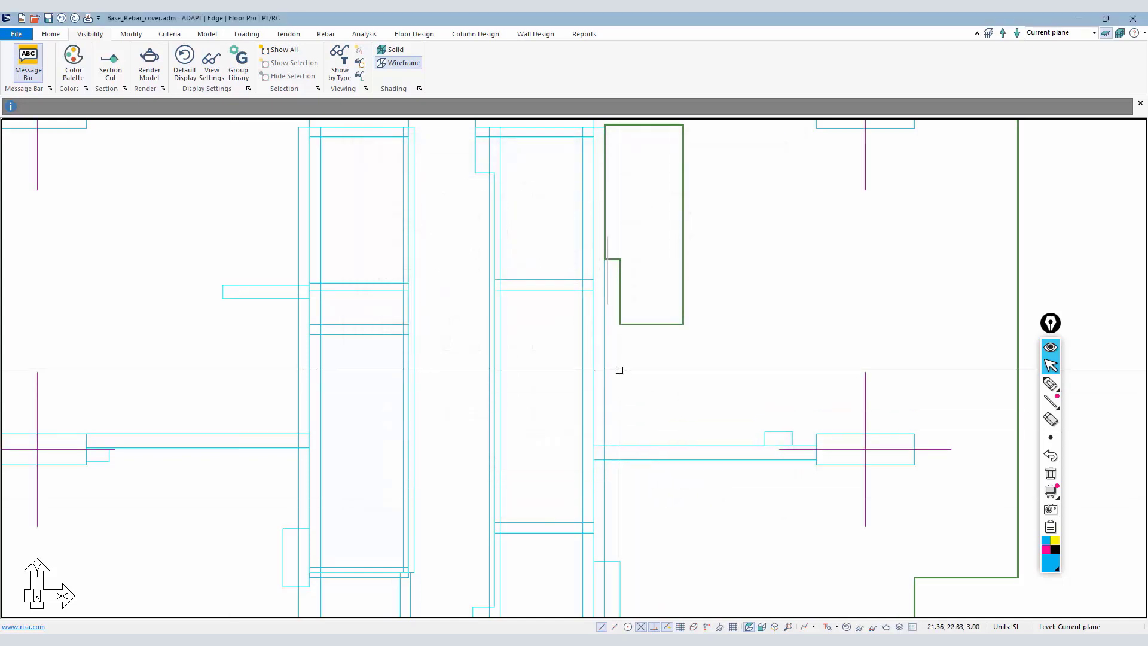
pyautogui.scroll(5, 620, 320)
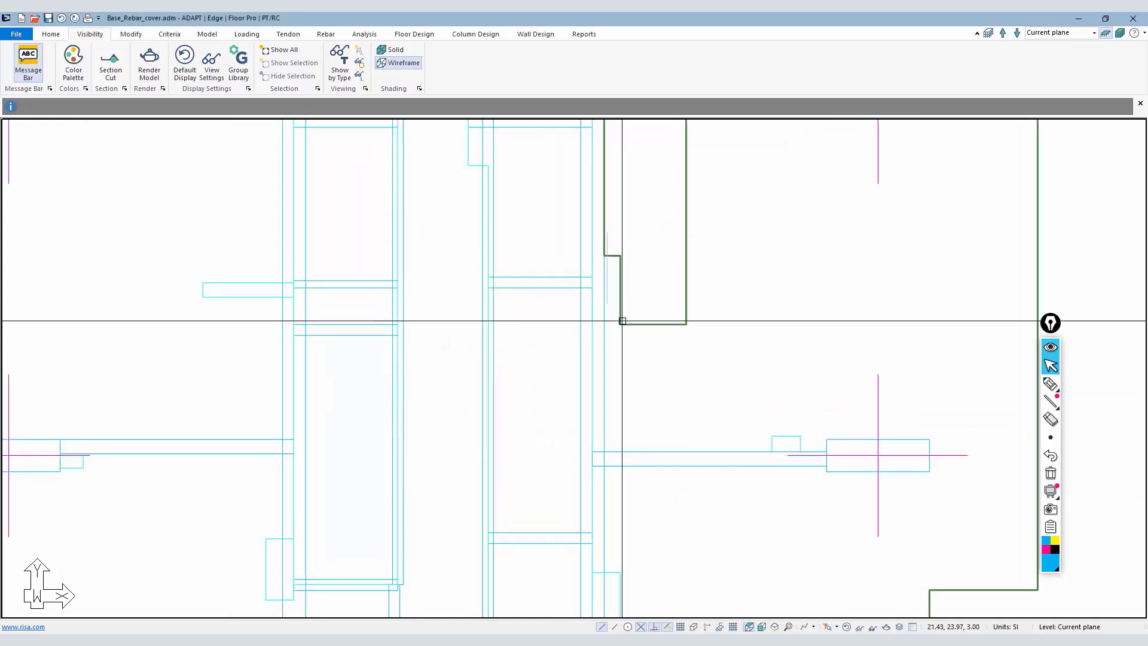
# Turn on Show Tendons for the slab plan
pyautogui.click(288, 34)
pyautogui.click(412, 59)
pyautogui.scroll(1, 608, 250)
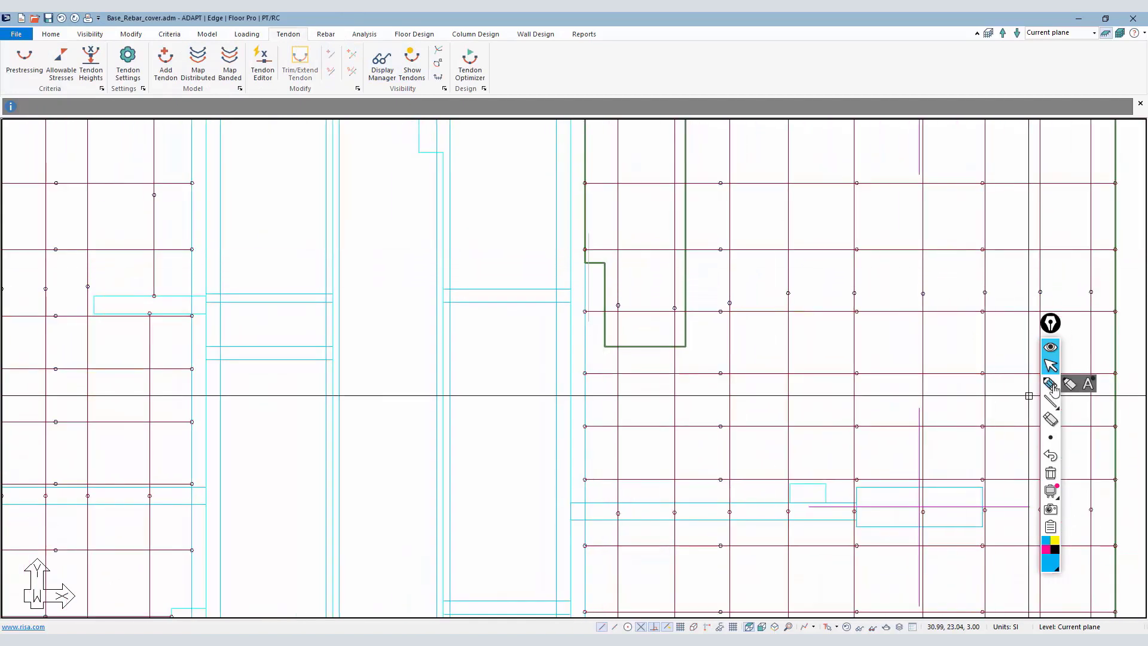
# Mark the upper and lower tendons beside the wall opening, then clear the marker strokes
pyautogui.click(1051, 384)
pyautogui.moveTo(581, 249); pyautogui.dragTo(657, 248)
pyautogui.moveTo(586, 313); pyautogui.dragTo(657, 314)
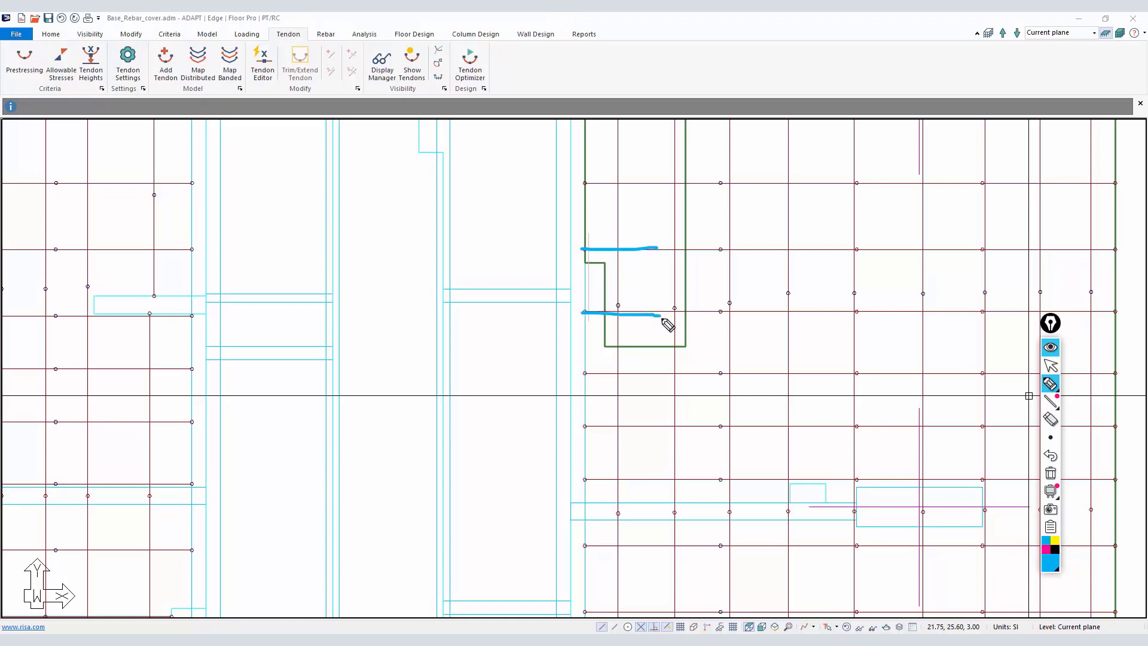
pyautogui.click(1050, 366)
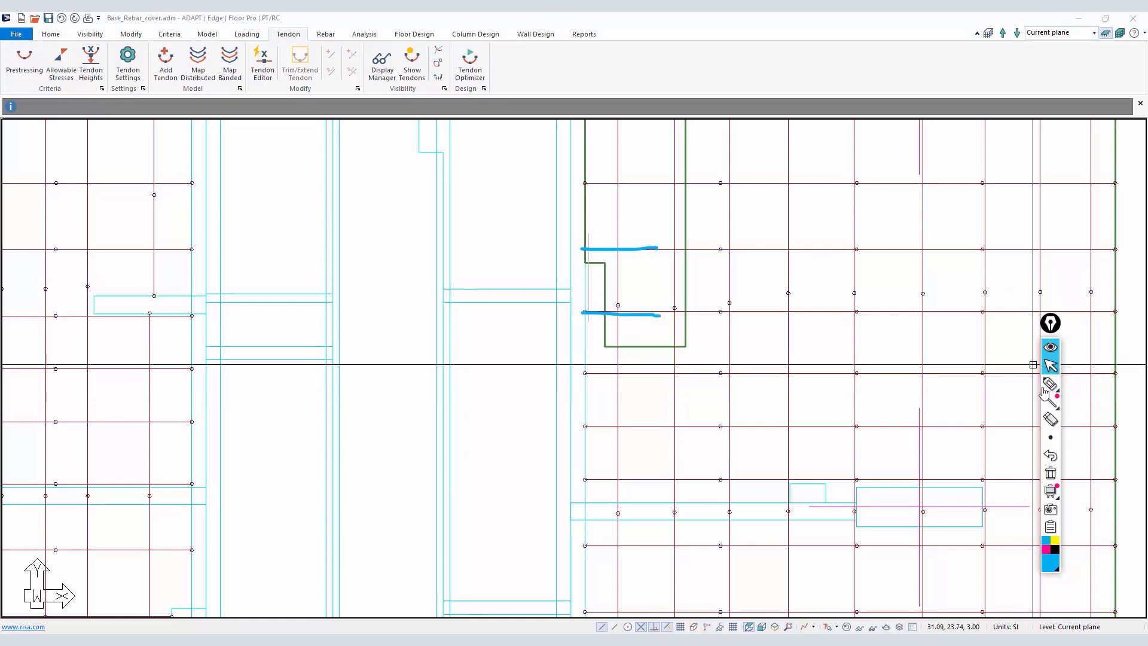
pyautogui.click(1051, 473)
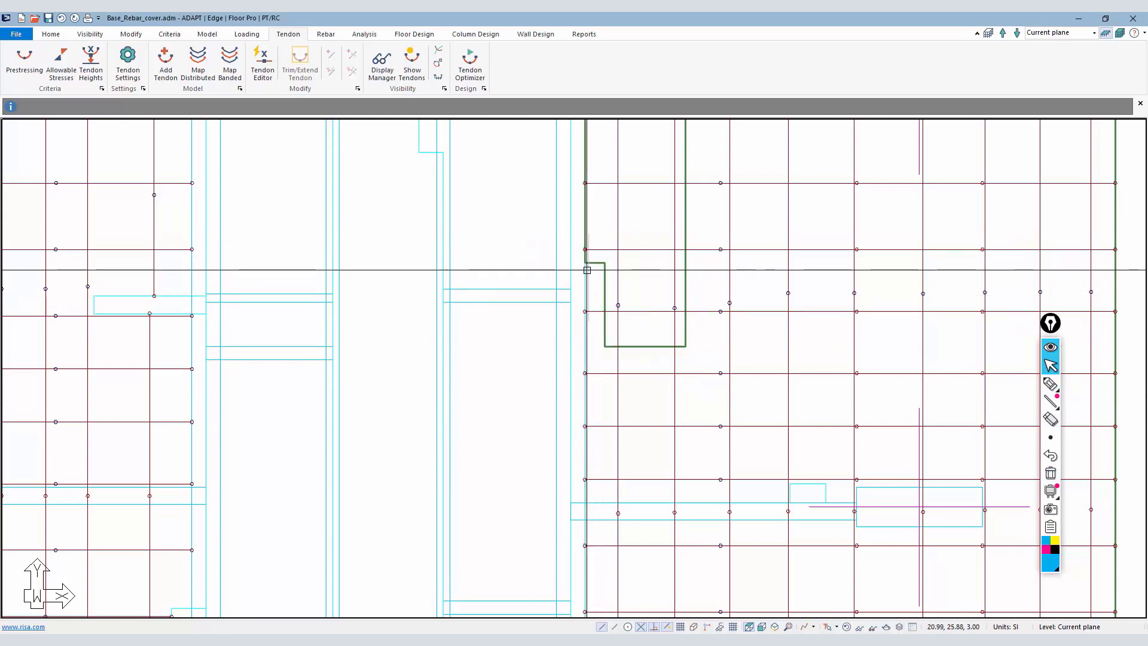
pyautogui.scroll(1, 585, 279)
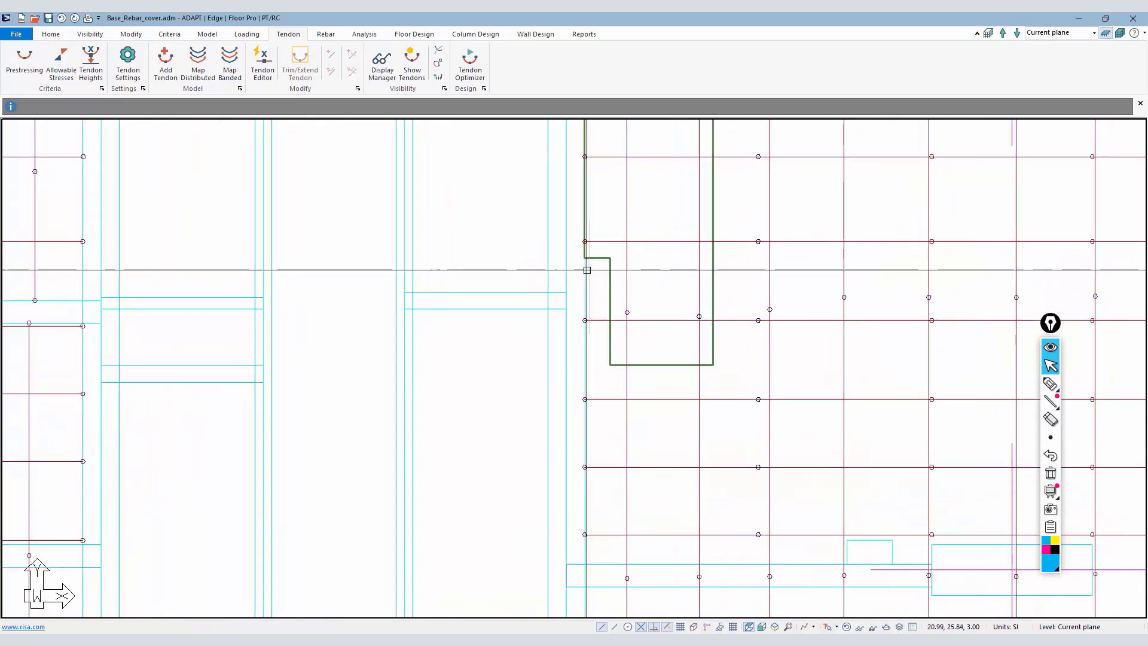
# Execute the finite-element analysis with the Service (Total Load) combination and save the solution
pyautogui.click(365, 35)
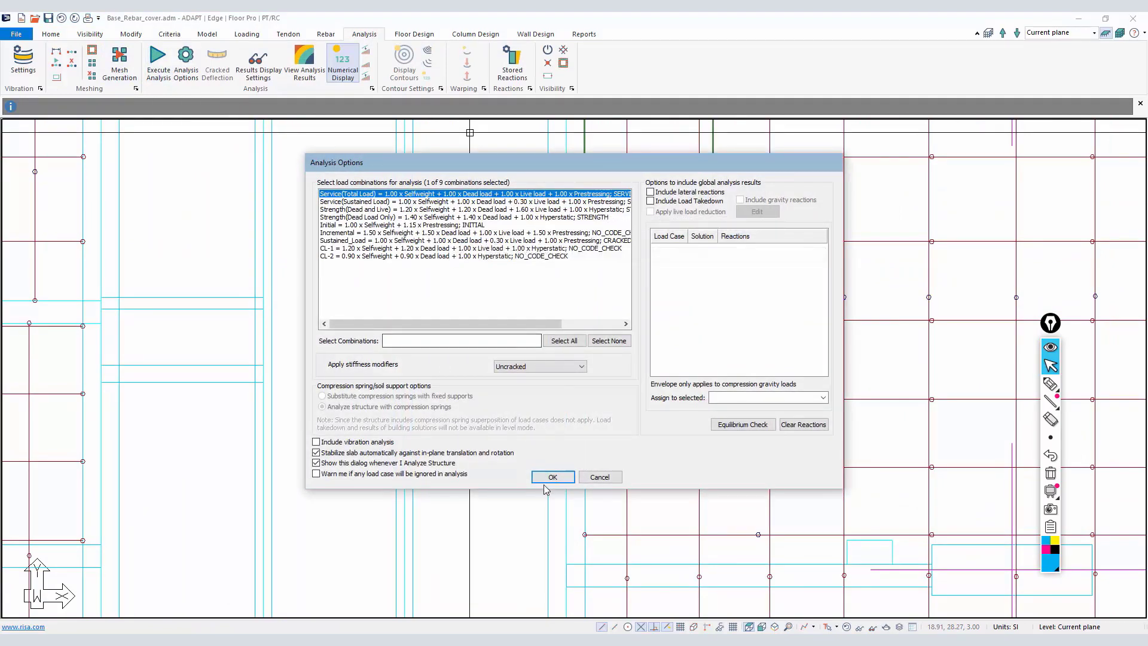
pyautogui.click(544, 479)
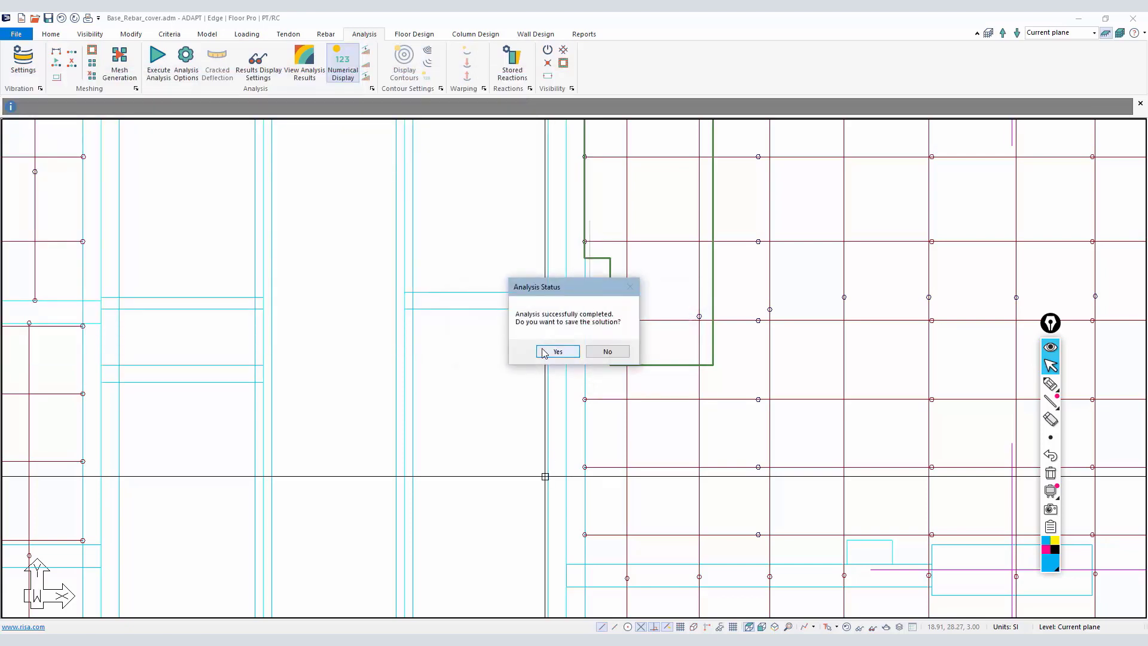
pyautogui.click(545, 351)
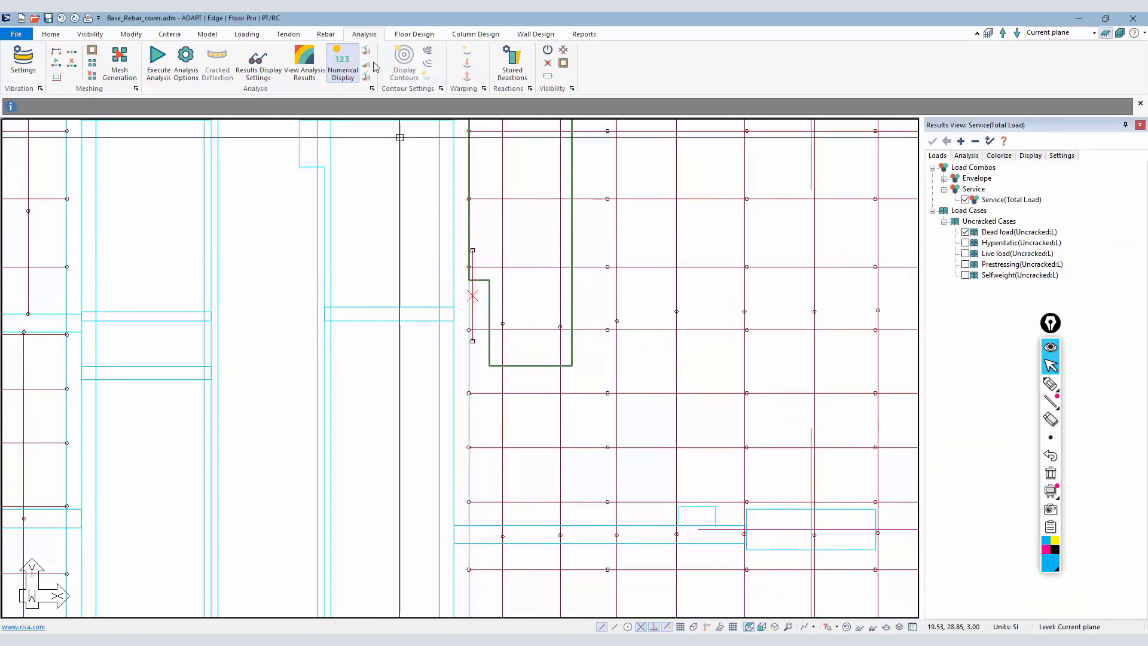
# Accept the Design Status prompt and zoom into the green-outlined area at the wall support
pyautogui.click(394, 36)
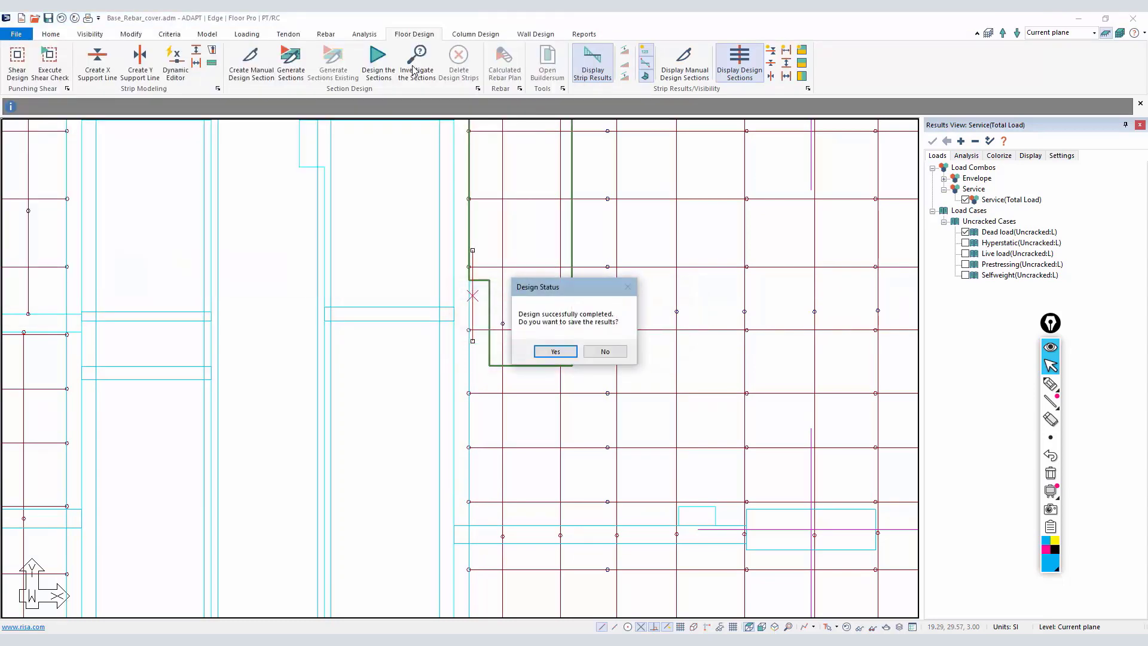
pyautogui.click(549, 352)
pyautogui.scroll(3, 530, 351)
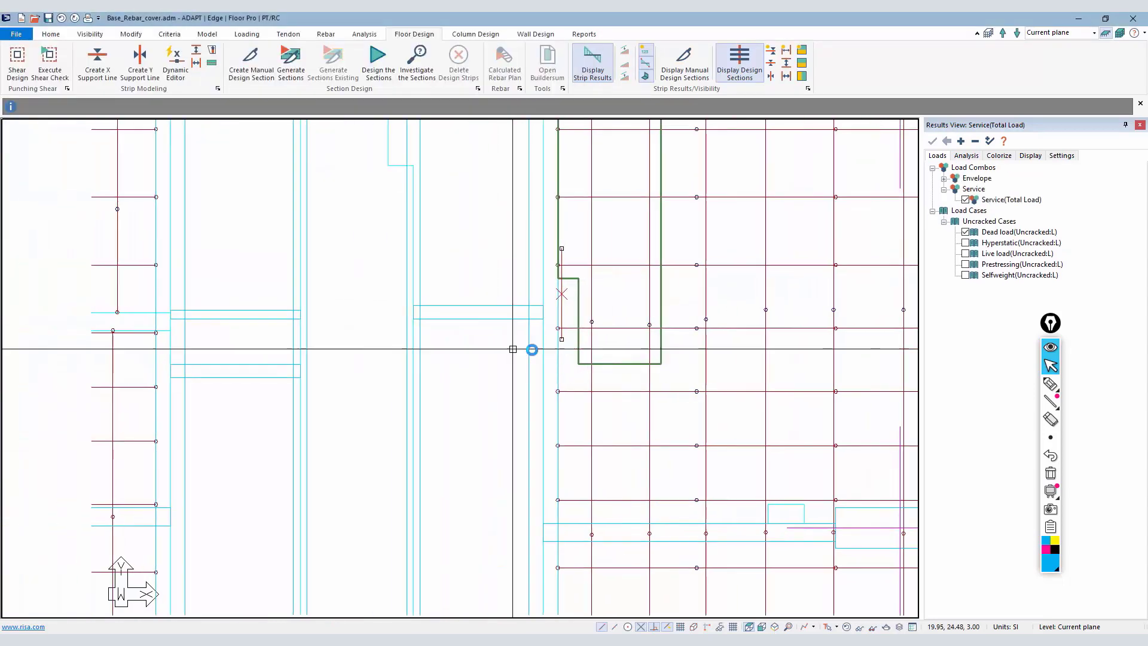
pyautogui.scroll(2, 546, 286)
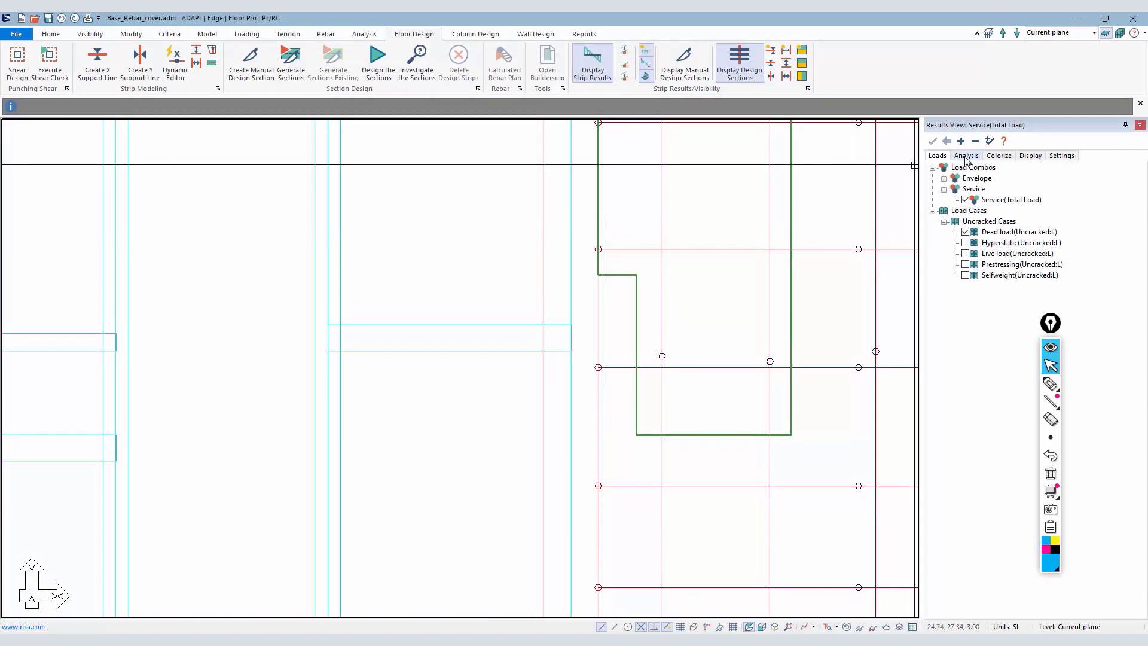
# Plot Manual Design Sections > Actions > Bending moments on the plan, e.g. -8.85 and -20.73 kN-m
pyautogui.click(966, 156)
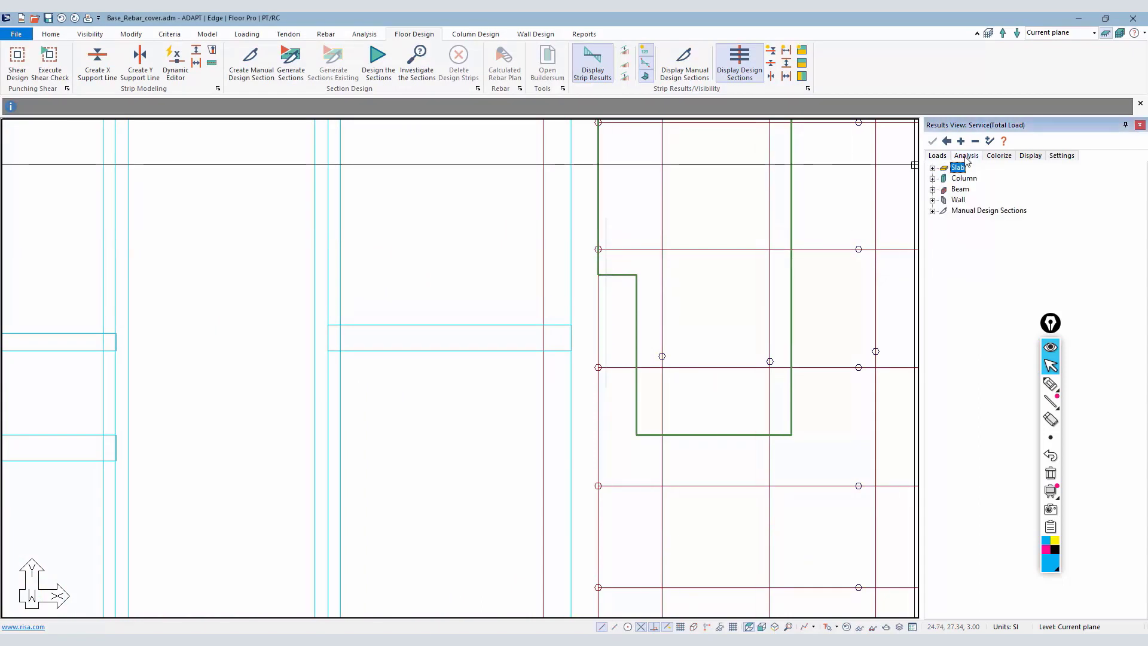
pyautogui.click(933, 211)
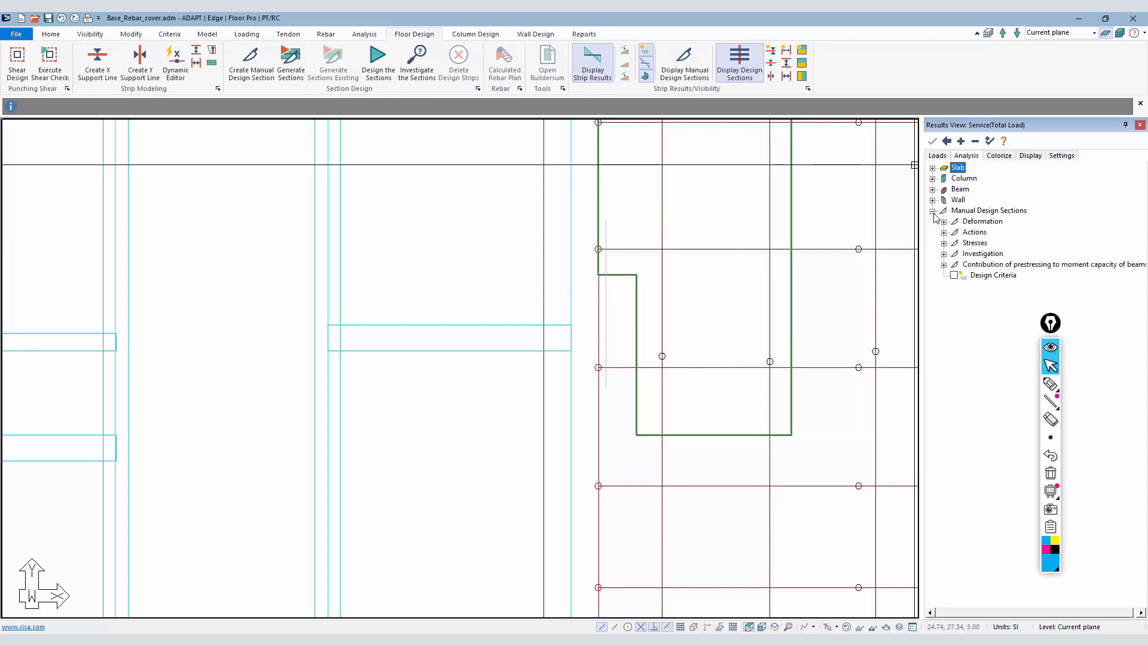
pyautogui.click(944, 232)
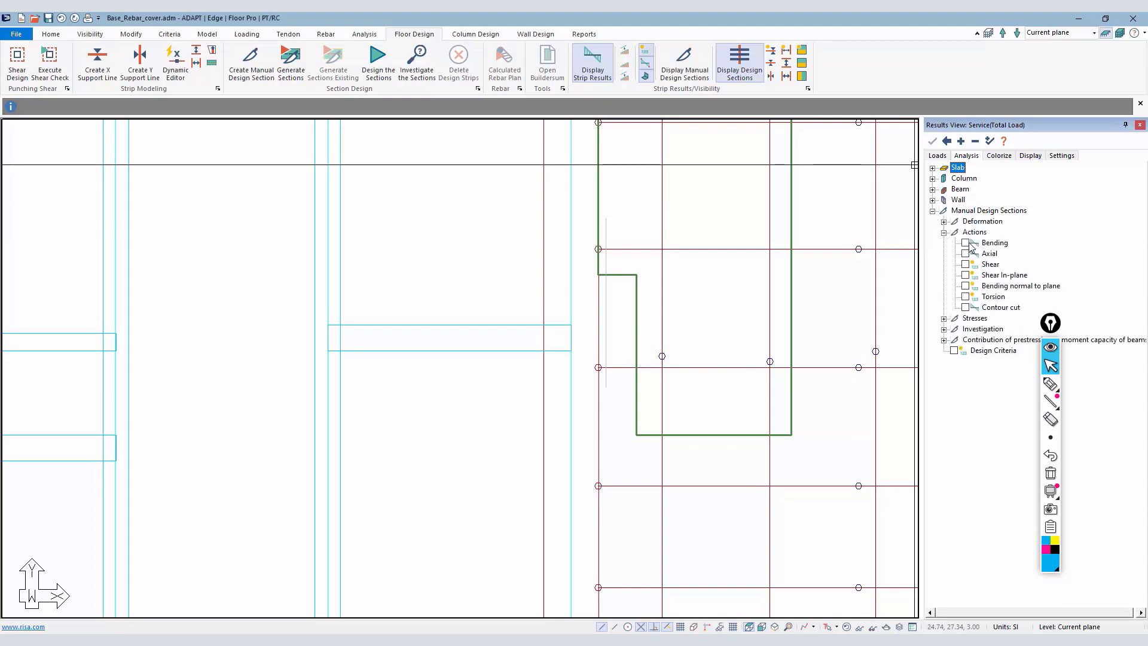
pyautogui.click(966, 242)
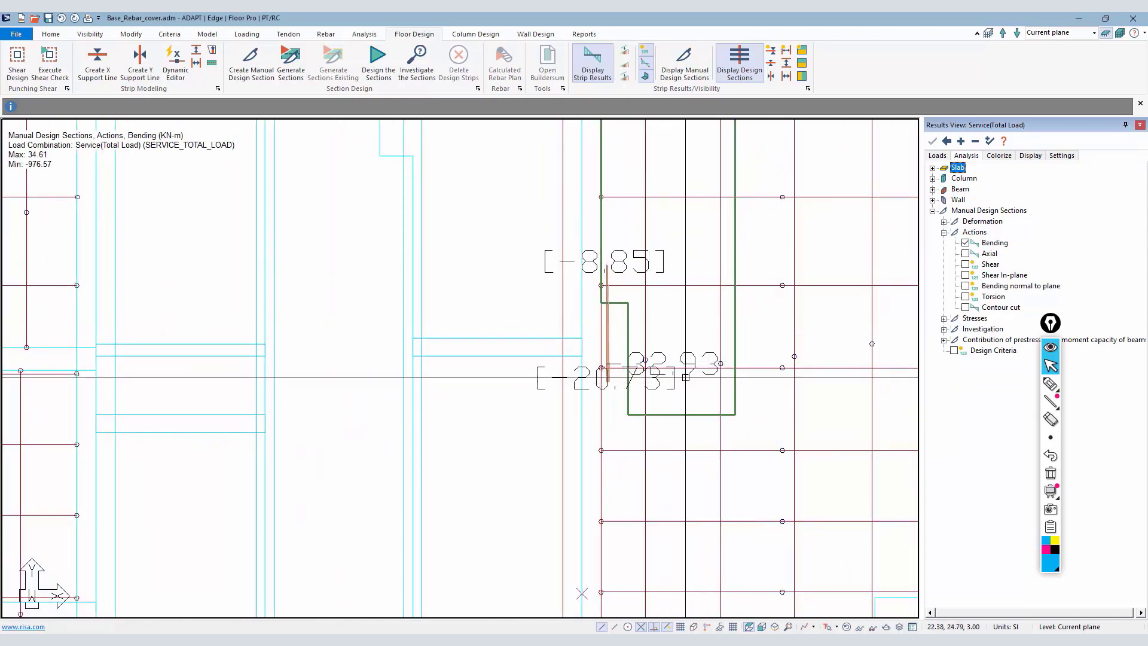
# Change the Diagram Result Settings font height from 500 to 150 so the bending labels read clearly
pyautogui.click(1060, 156)
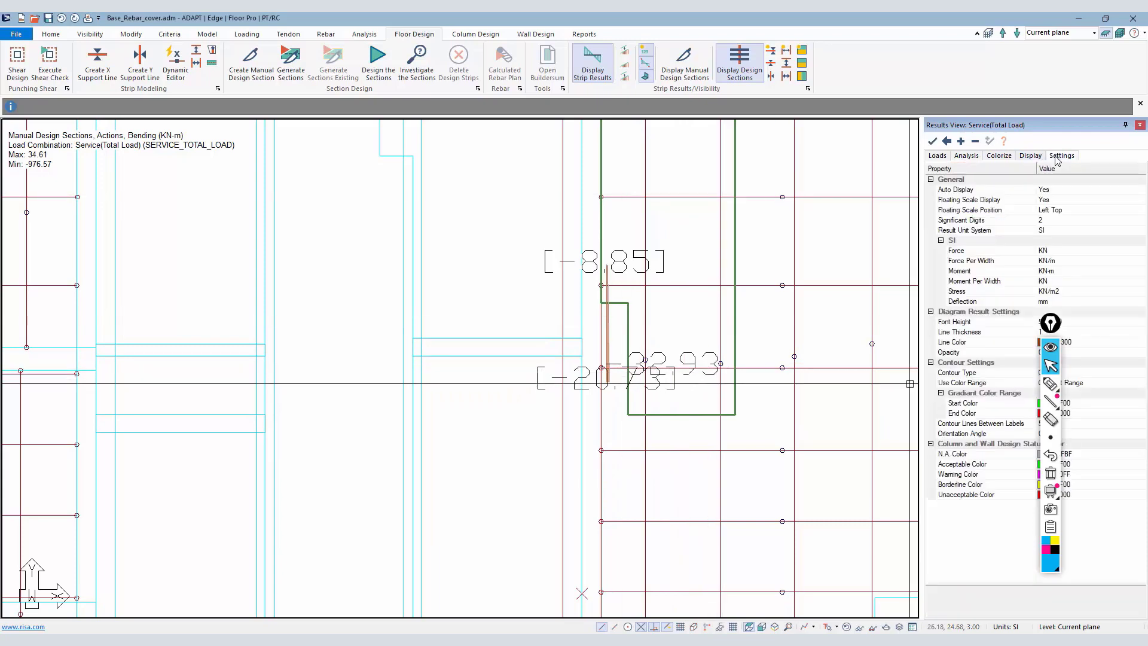
pyautogui.click(1050, 325)
pyautogui.click(1070, 324)
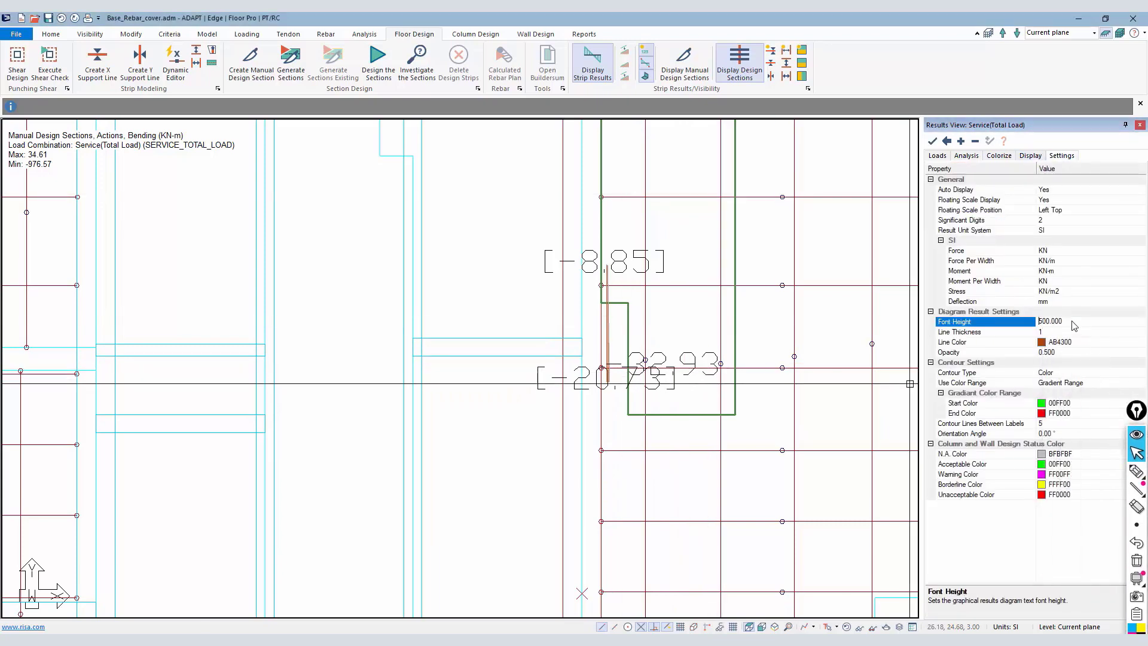
pyautogui.moveTo(1059, 322); pyautogui.dragTo(995, 332)
pyautogui.write('150.')
pyautogui.press('Return')
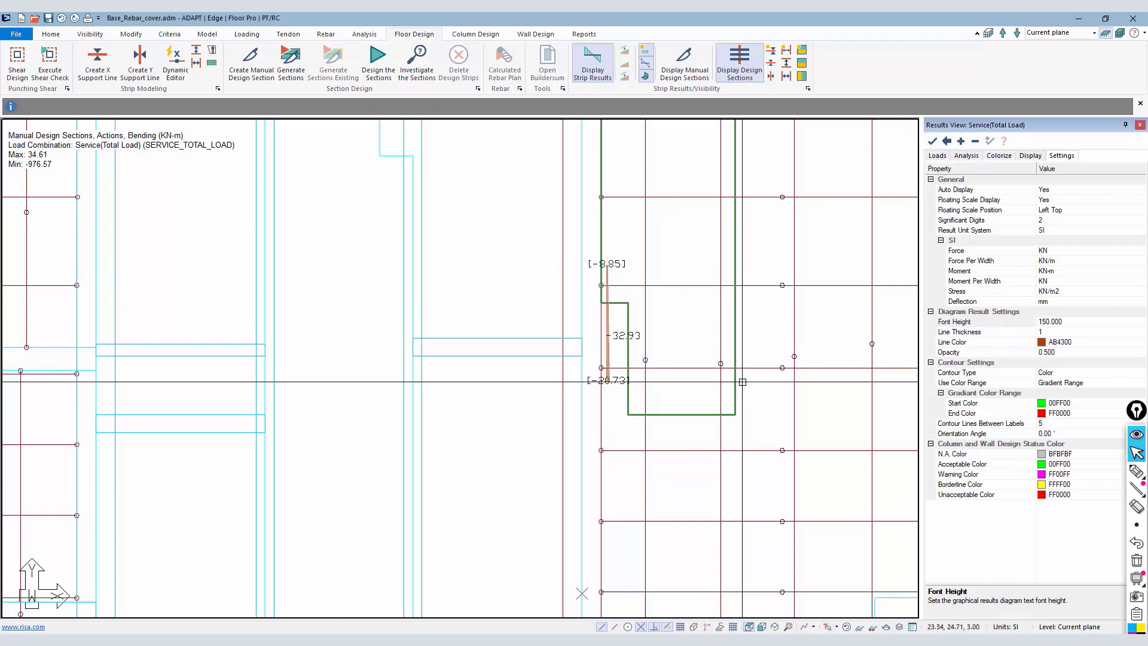
pyautogui.scroll(1, 614, 357)
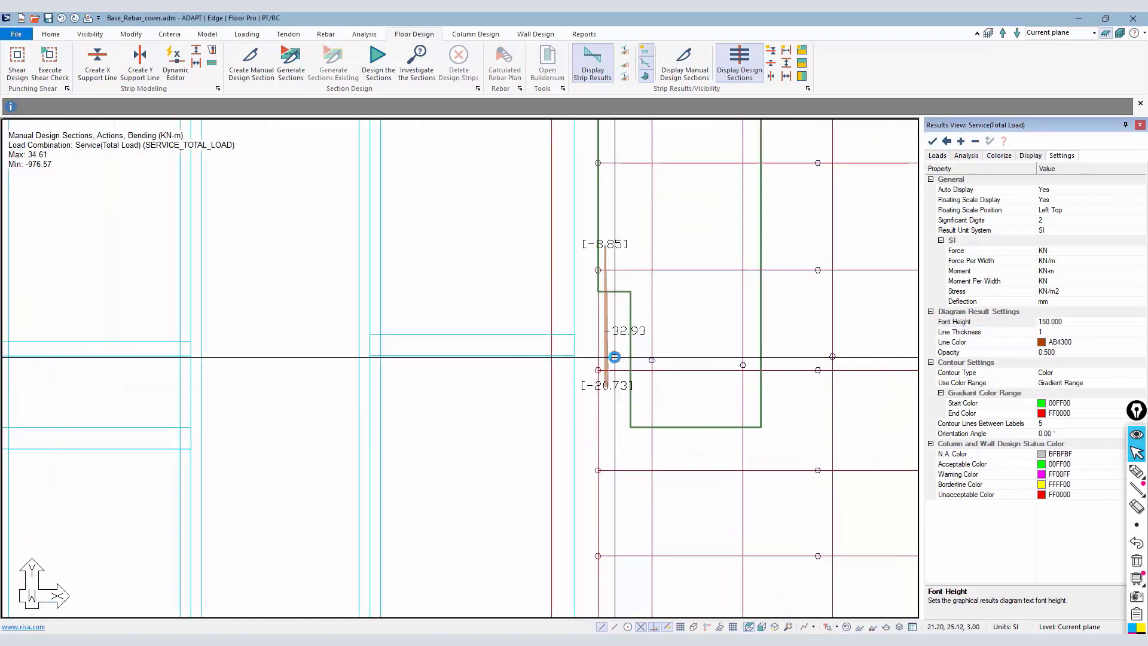
pyautogui.click(966, 155)
# Show Investigation > Moment Capacity for the design sections and zoom to the Cap:192.30,-100.60 label
pyautogui.click(944, 329)
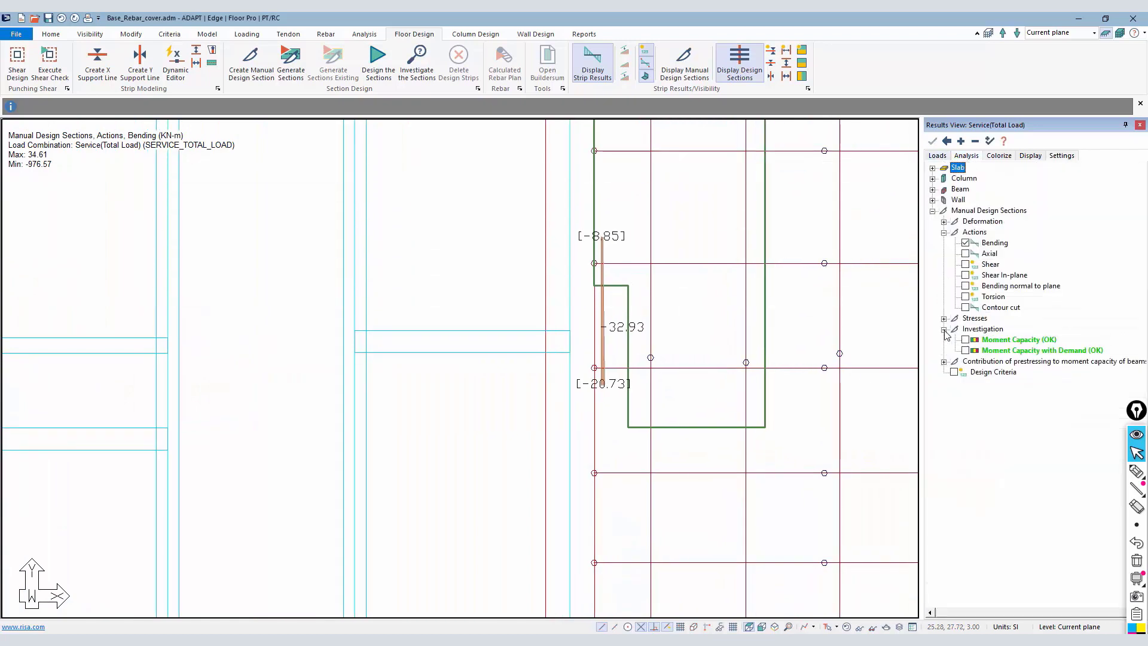
pyautogui.click(966, 340)
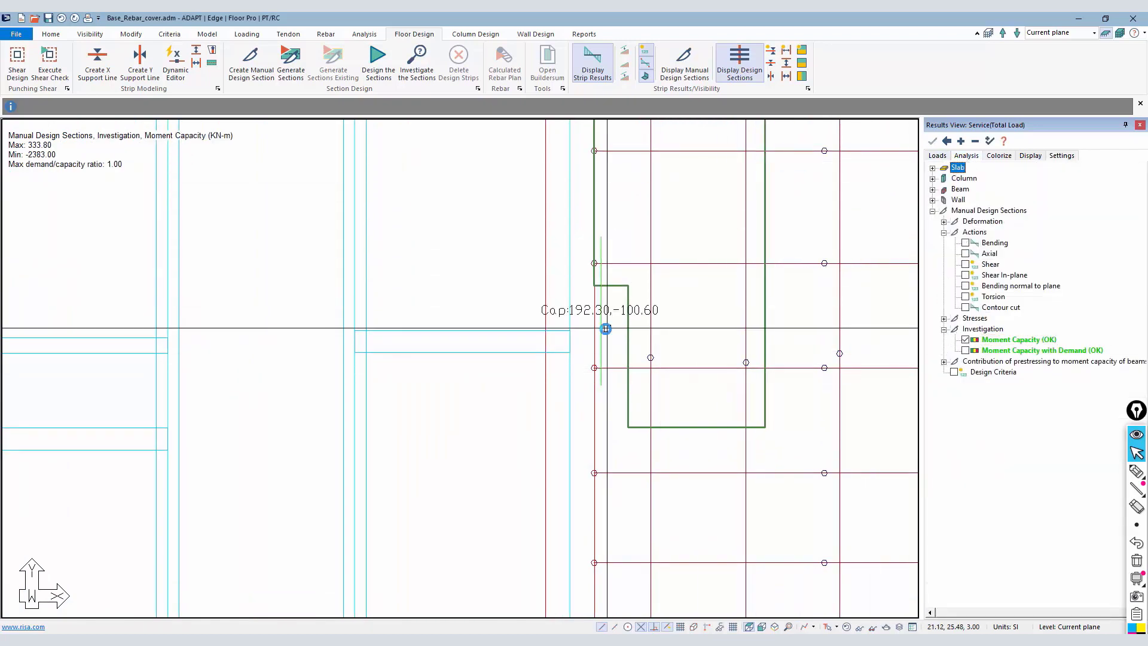
pyautogui.scroll(3, 577, 320)
pyautogui.scroll(1, 571, 318)
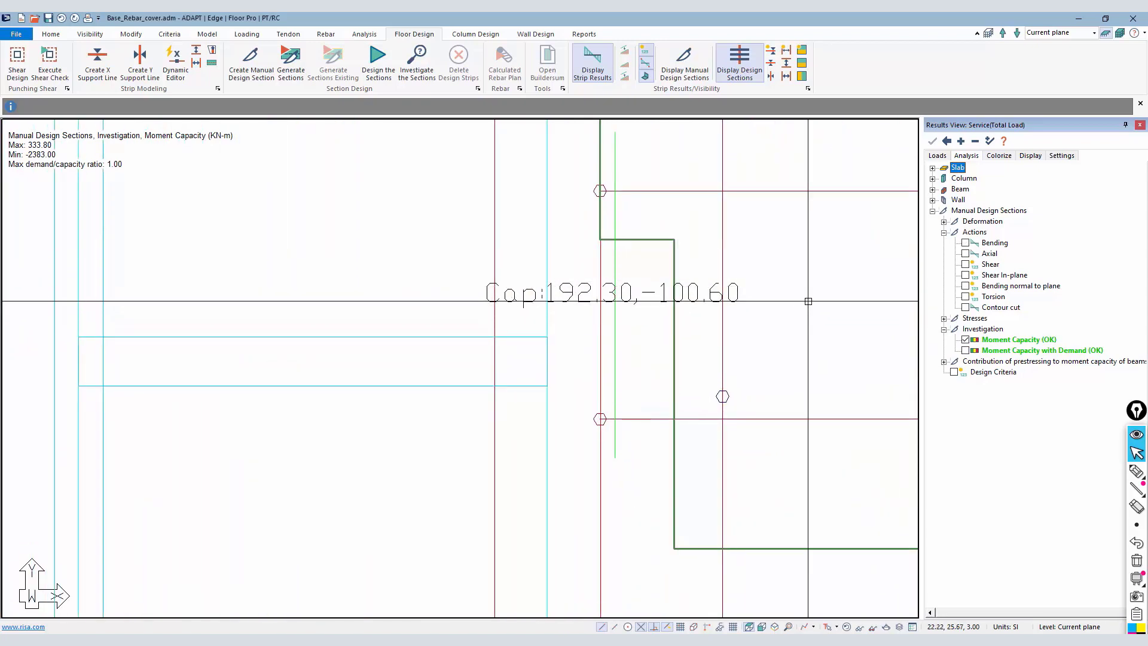
pyautogui.scroll(-2, 673, 349)
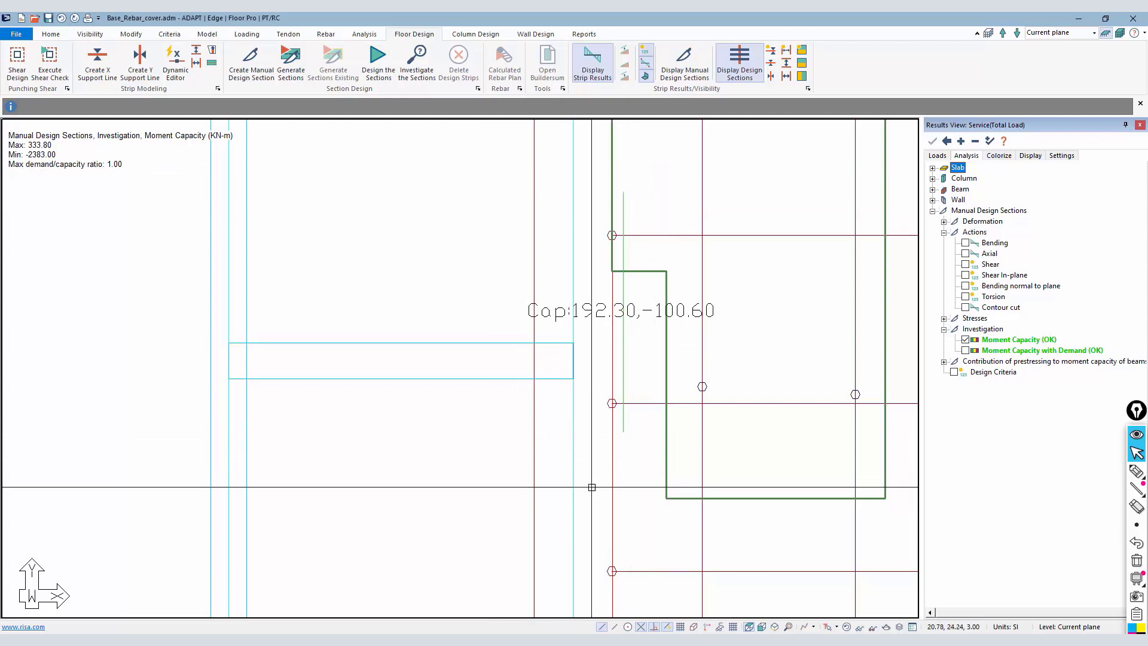
pyautogui.doubleClick(623, 383)
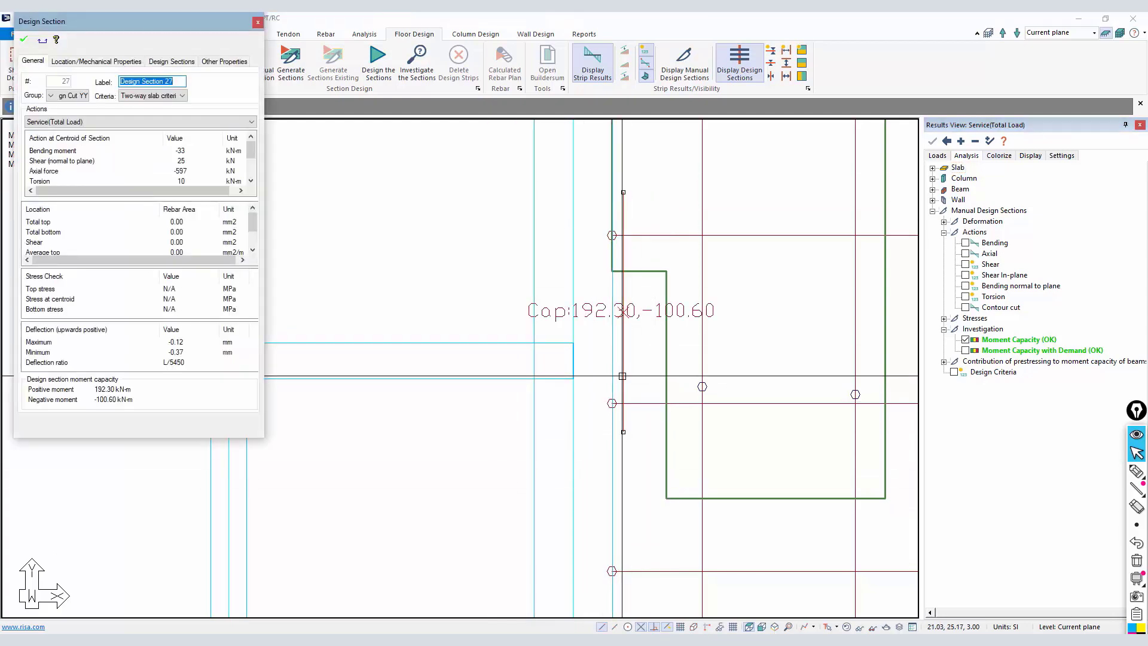
pyautogui.moveTo(143, 25); pyautogui.dragTo(354, 159)
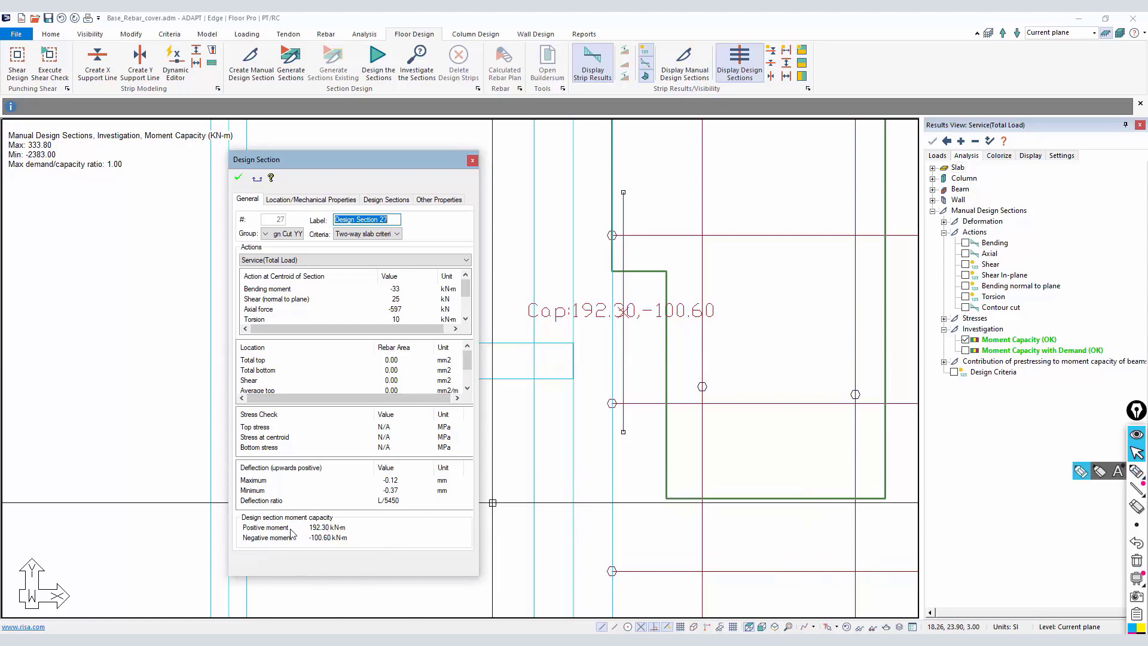
pyautogui.click(383, 201)
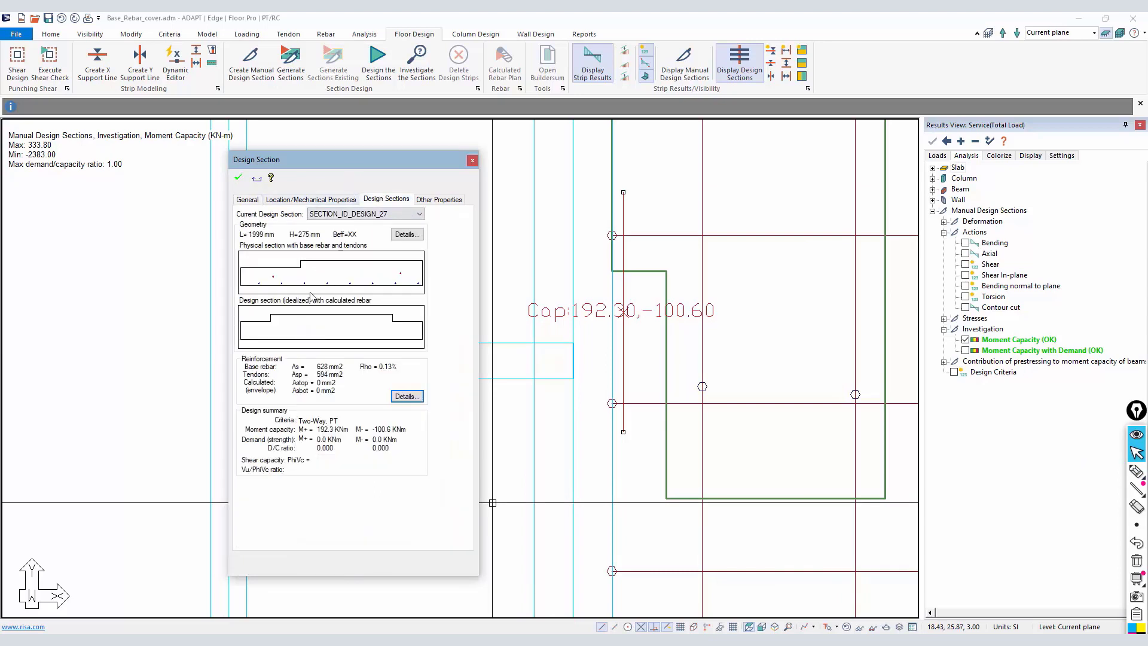
pyautogui.moveTo(341, 157); pyautogui.dragTo(449, 137)
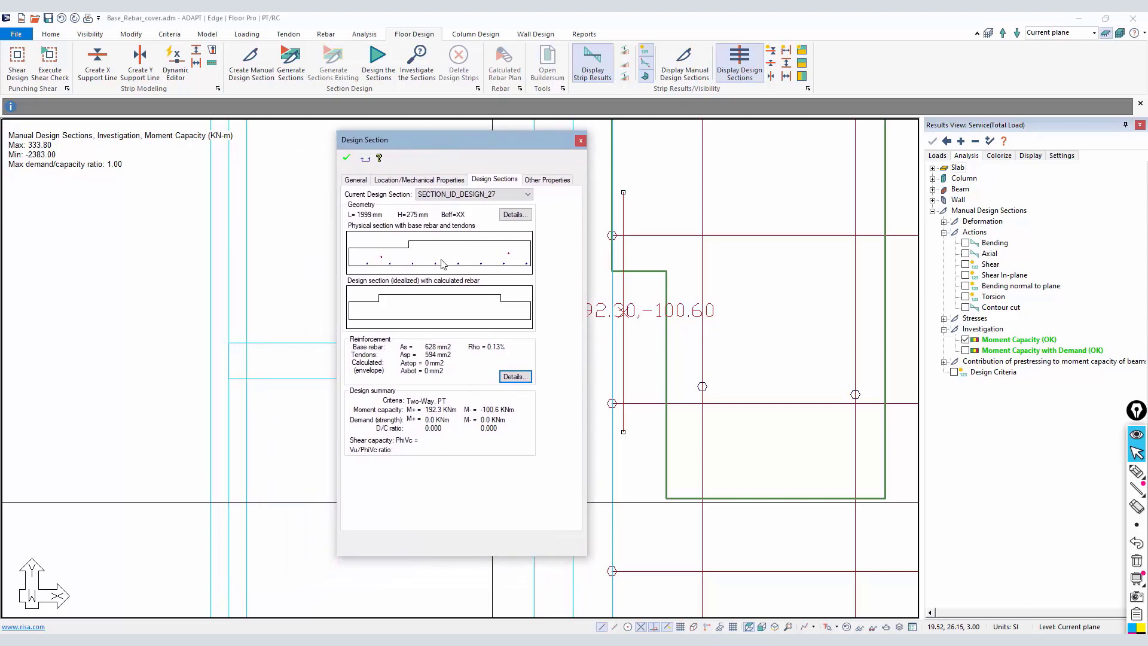
pyautogui.click(1136, 471)
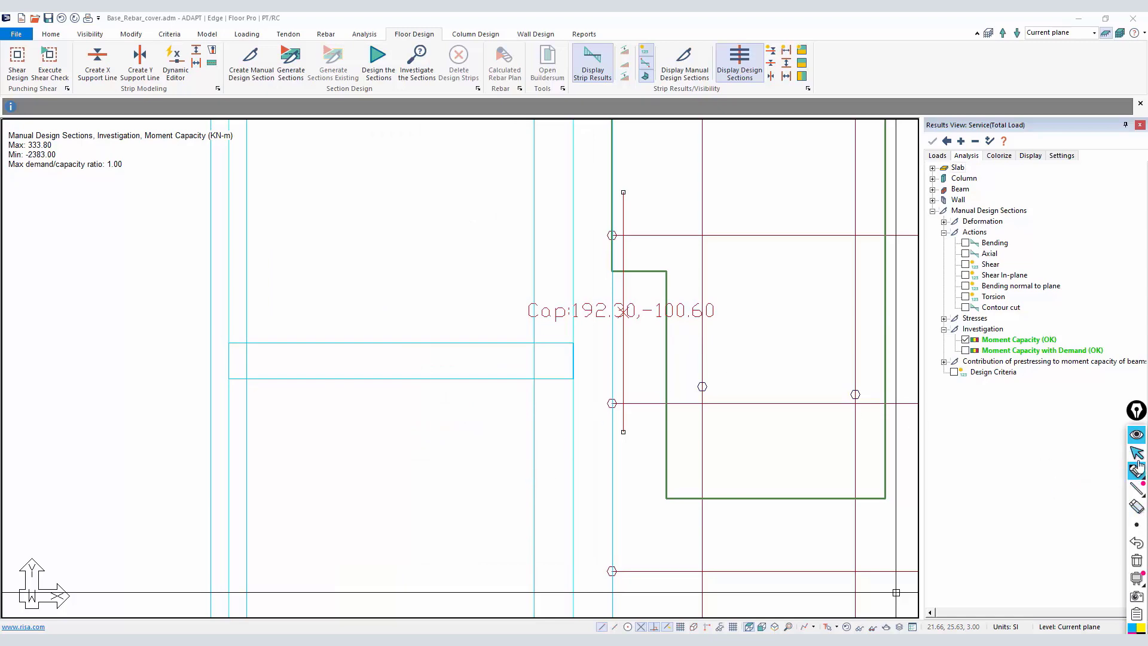
pyautogui.click(1136, 452)
pyautogui.doubleClick(625, 295)
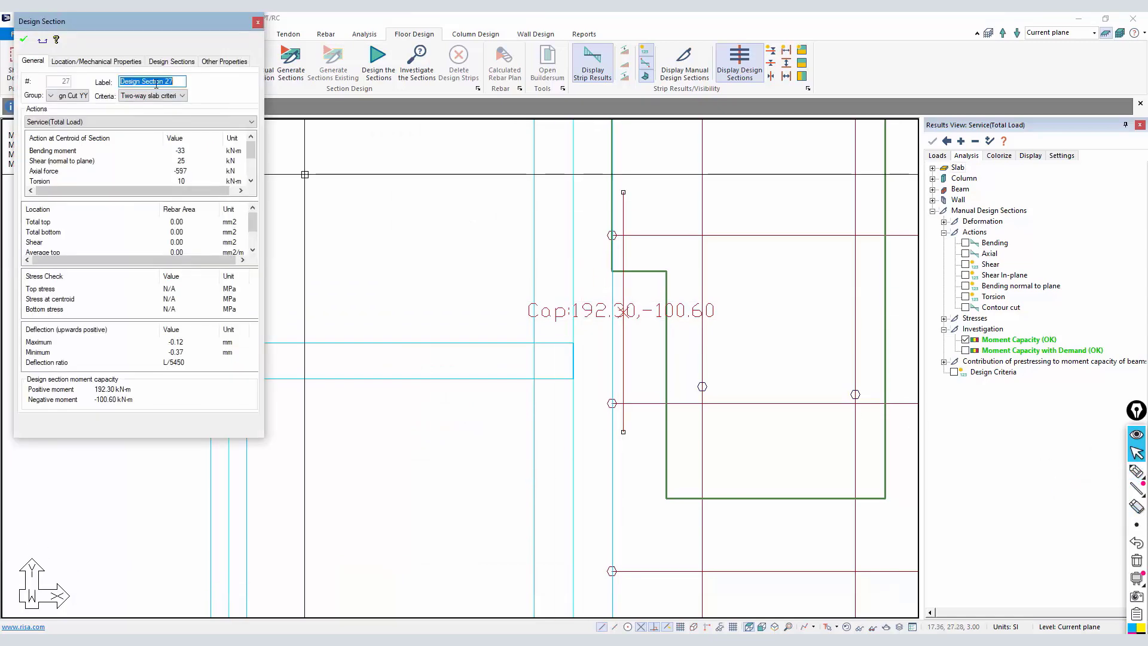
pyautogui.click(177, 63)
pyautogui.moveTo(171, 25); pyautogui.dragTo(591, 181)
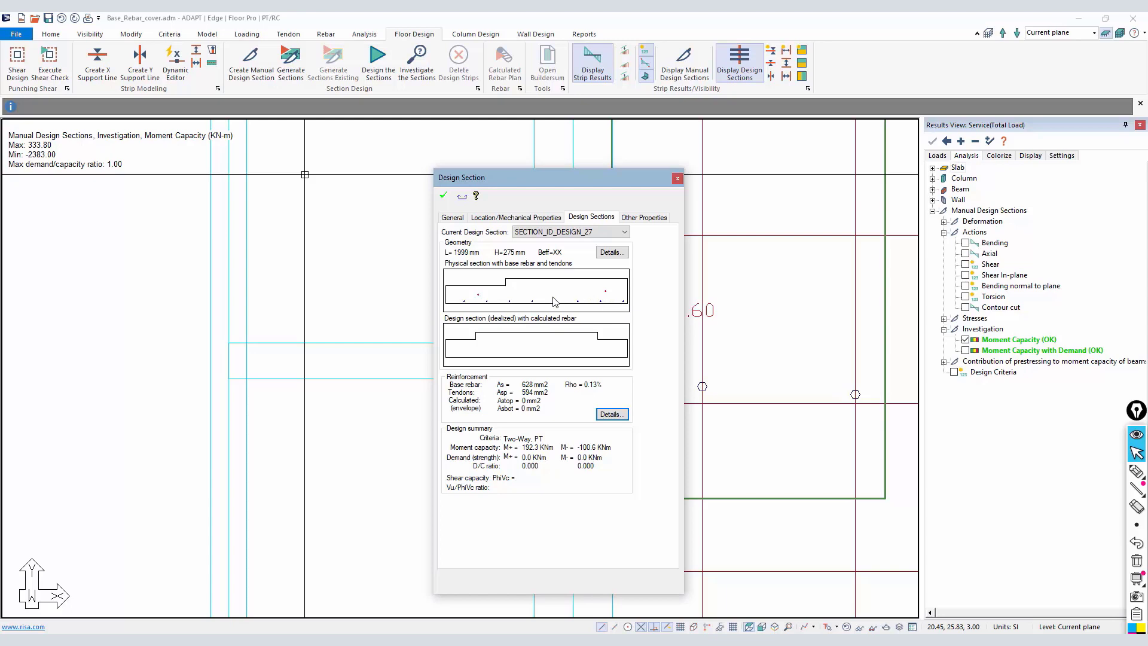
pyautogui.click(678, 180)
pyautogui.scroll(5, 528, 284)
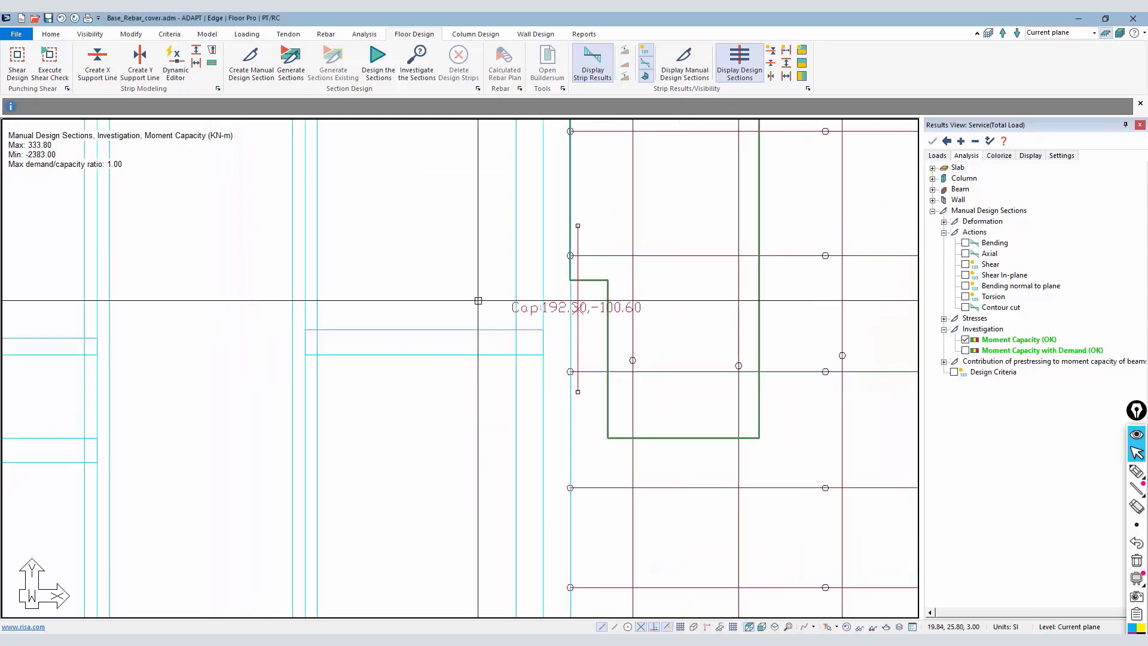
pyautogui.scroll(-2, 528, 284)
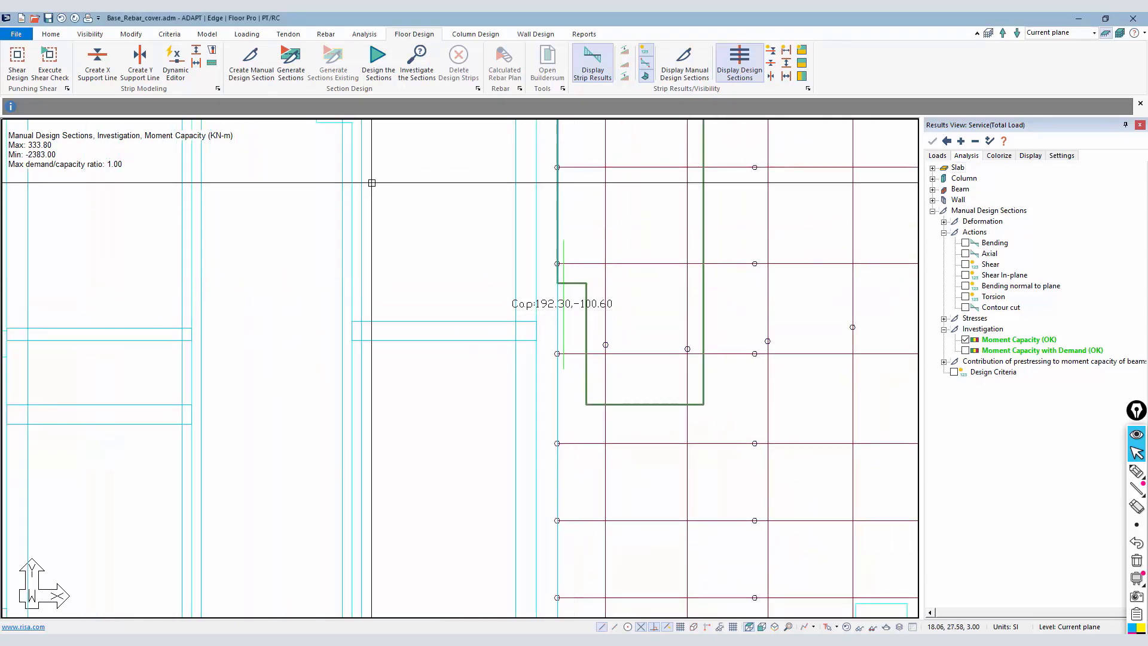
# Start a new distributed top rebar group using 12 mm bars
pyautogui.click(326, 34)
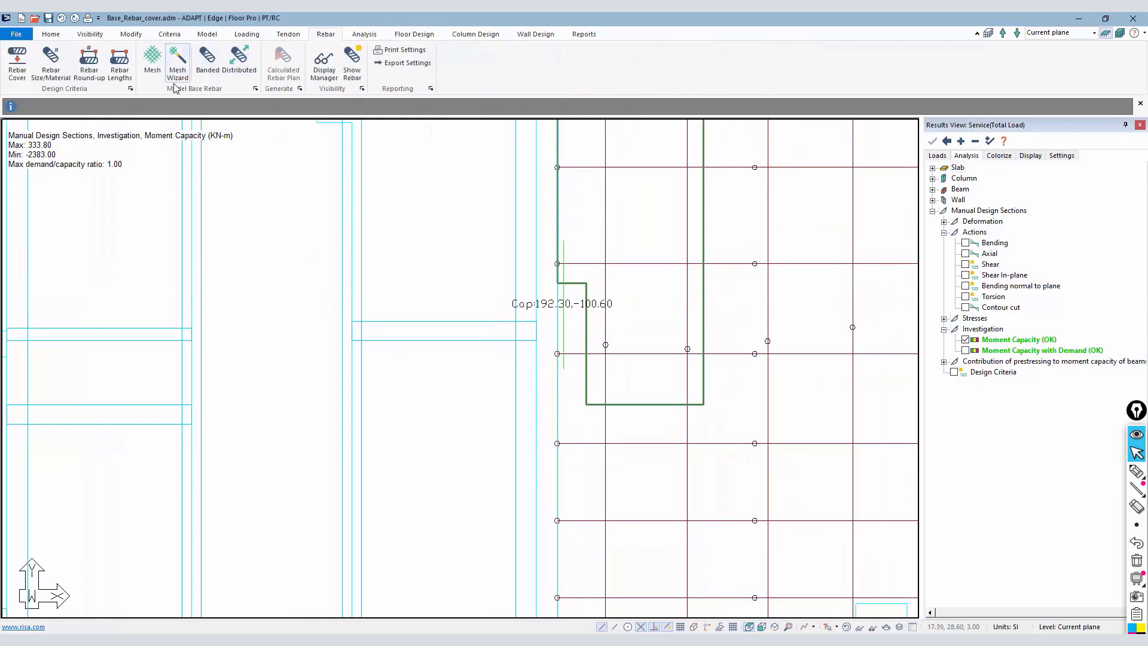
pyautogui.click(239, 60)
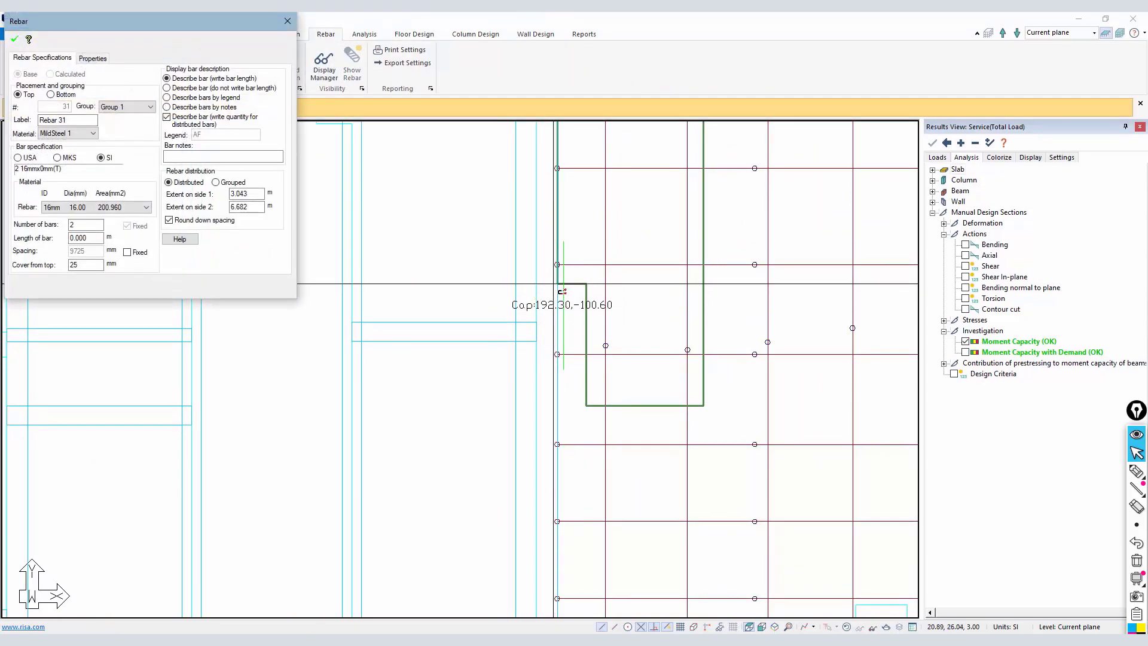
pyautogui.scroll(2, 556, 293)
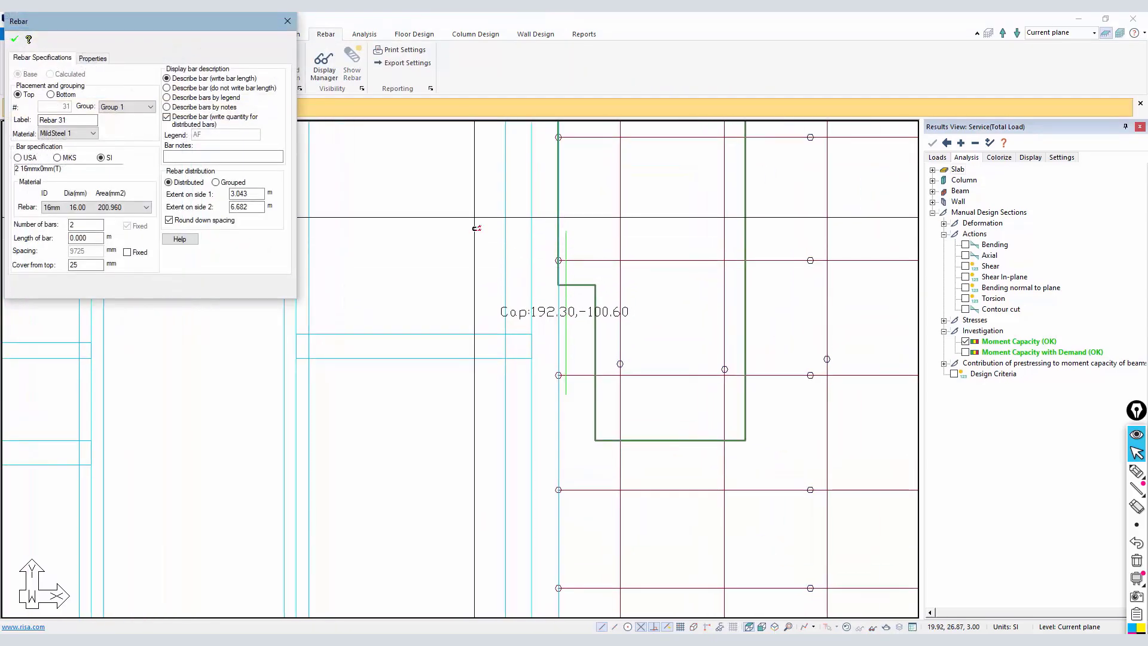
pyautogui.click(64, 207)
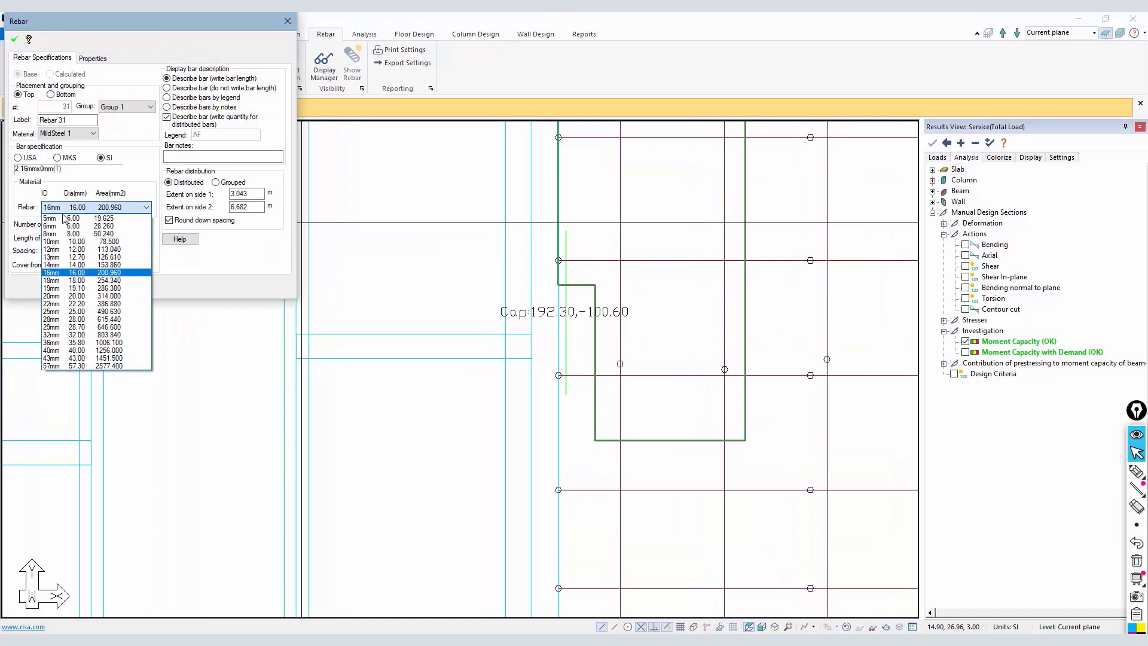
pyautogui.click(55, 249)
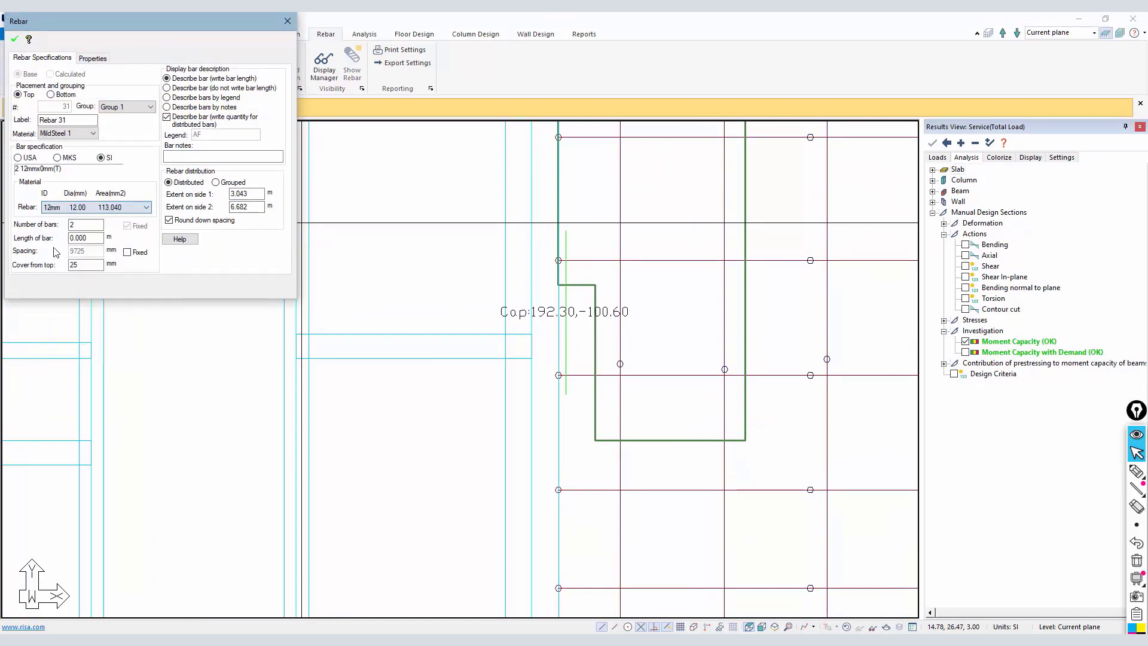
pyautogui.click(16, 40)
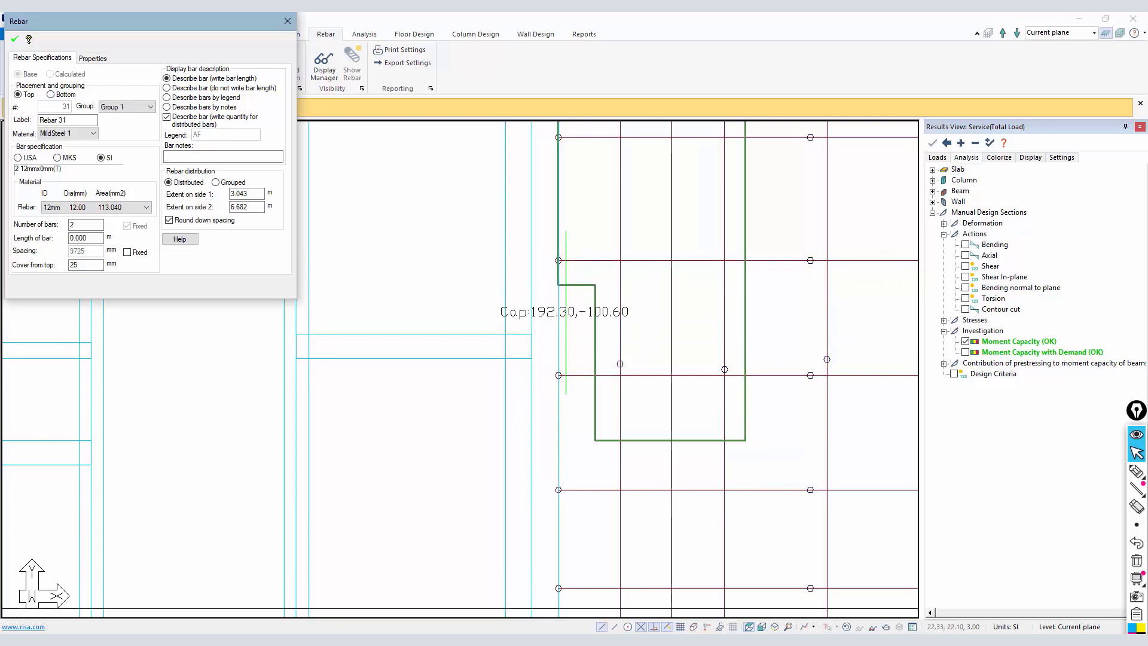
# Place the new bar across the wall support and mark its range start and end
pyautogui.click(557, 244)
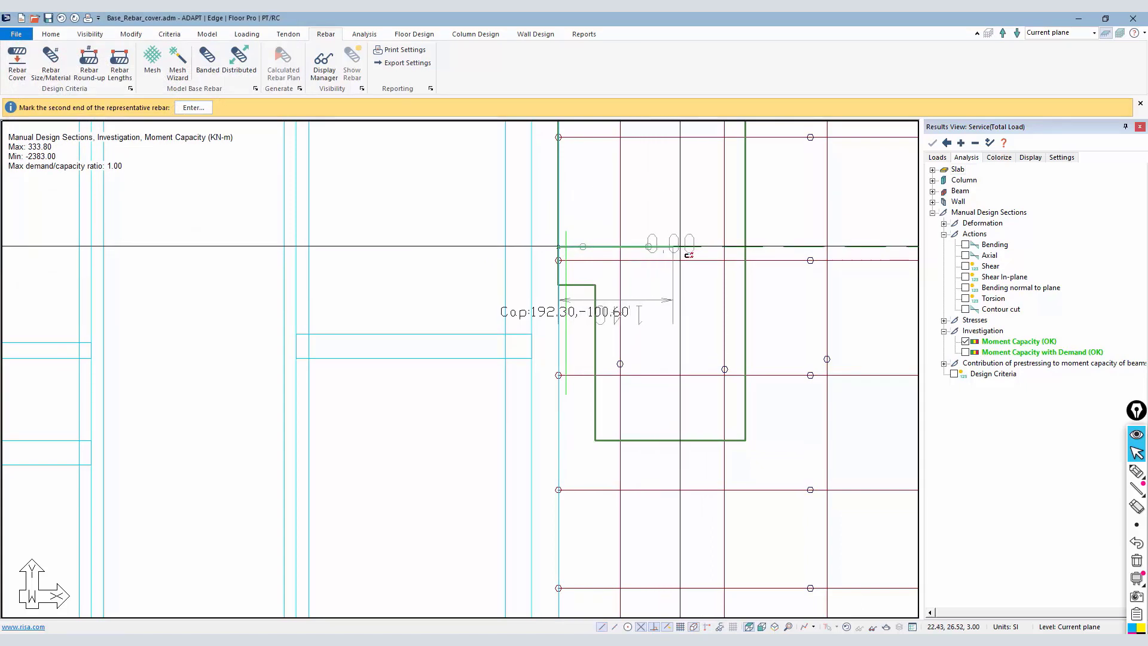
pyautogui.click(680, 246)
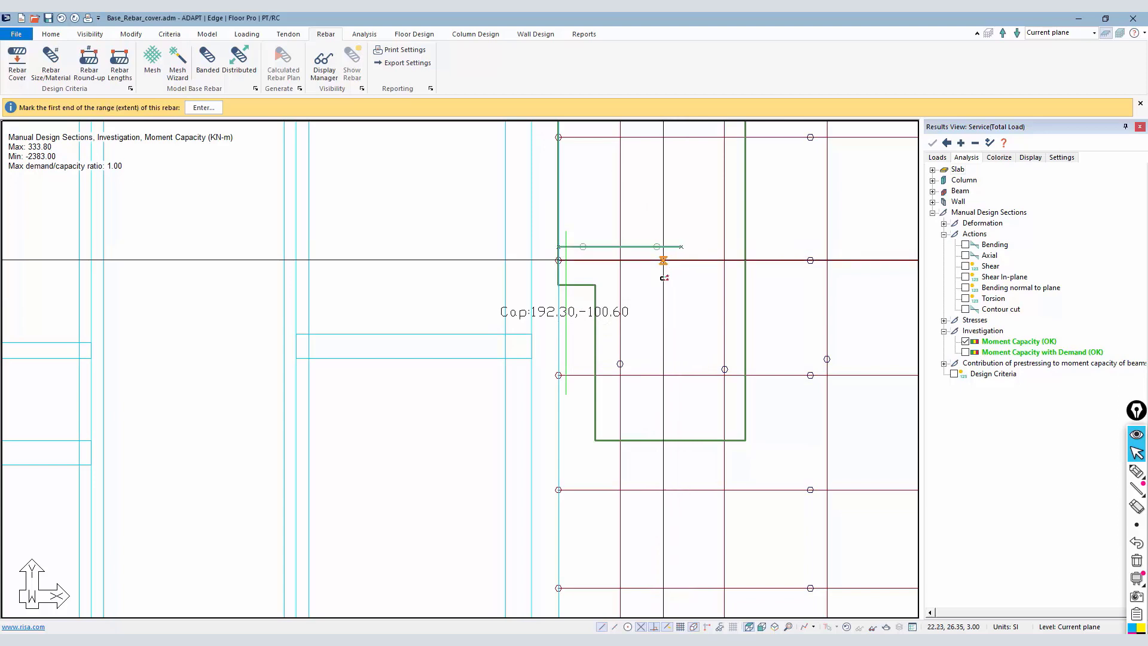
pyautogui.scroll(-1, 606, 322)
pyautogui.scroll(-2, 606, 322)
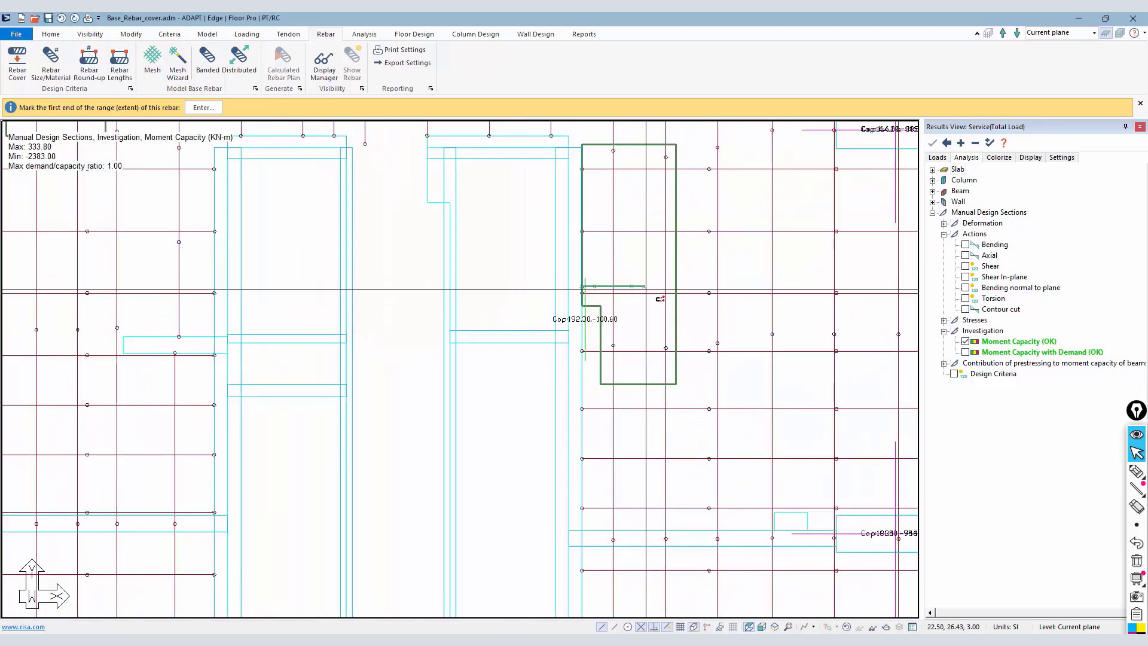
pyautogui.click(604, 147)
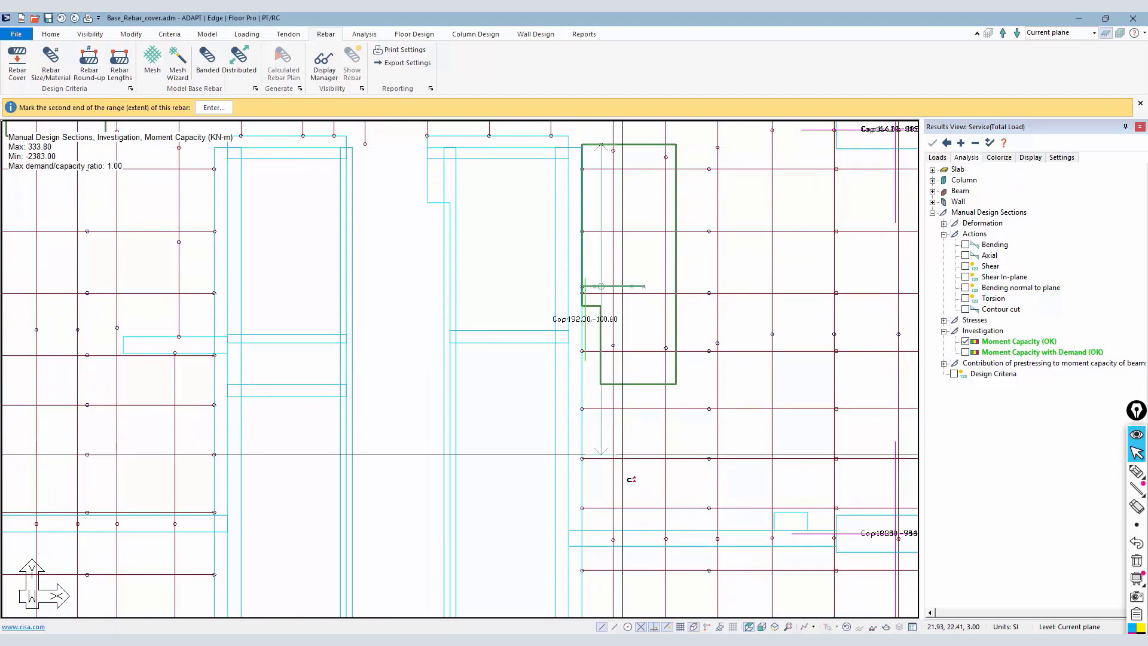
pyautogui.click(628, 534)
# Finish placing the new 12 mm top rebar
pyautogui.scroll(-1, 517, 362)
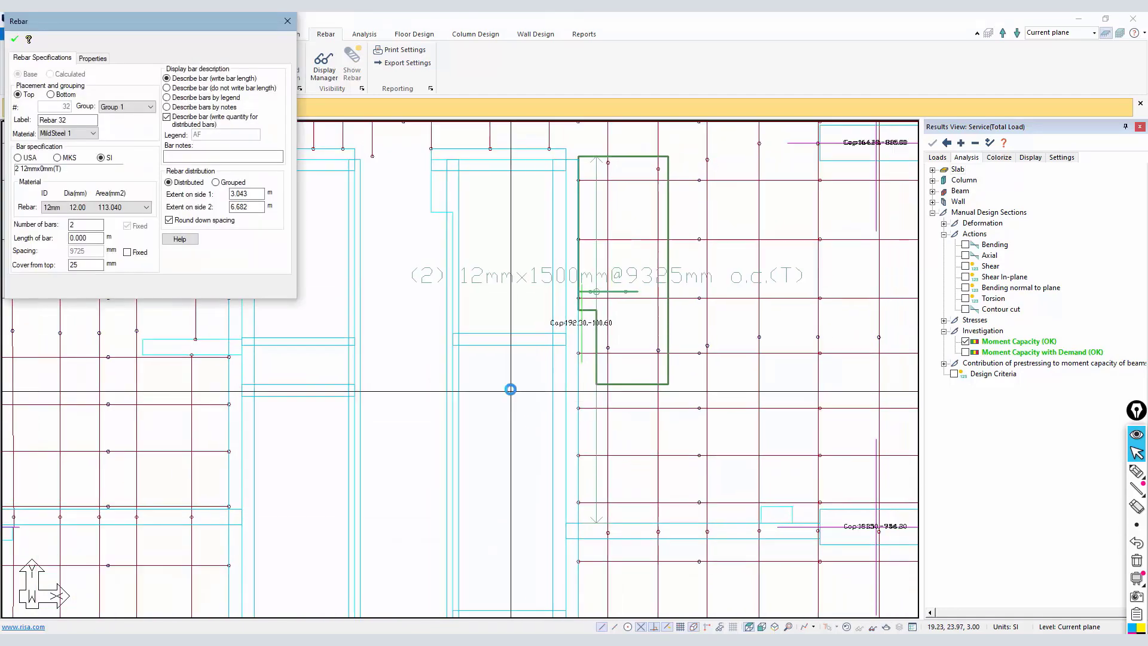
pyautogui.scroll(1, 517, 362)
pyautogui.scroll(1, 490, 314)
pyautogui.rightClick(490, 314)
pyautogui.click(504, 311)
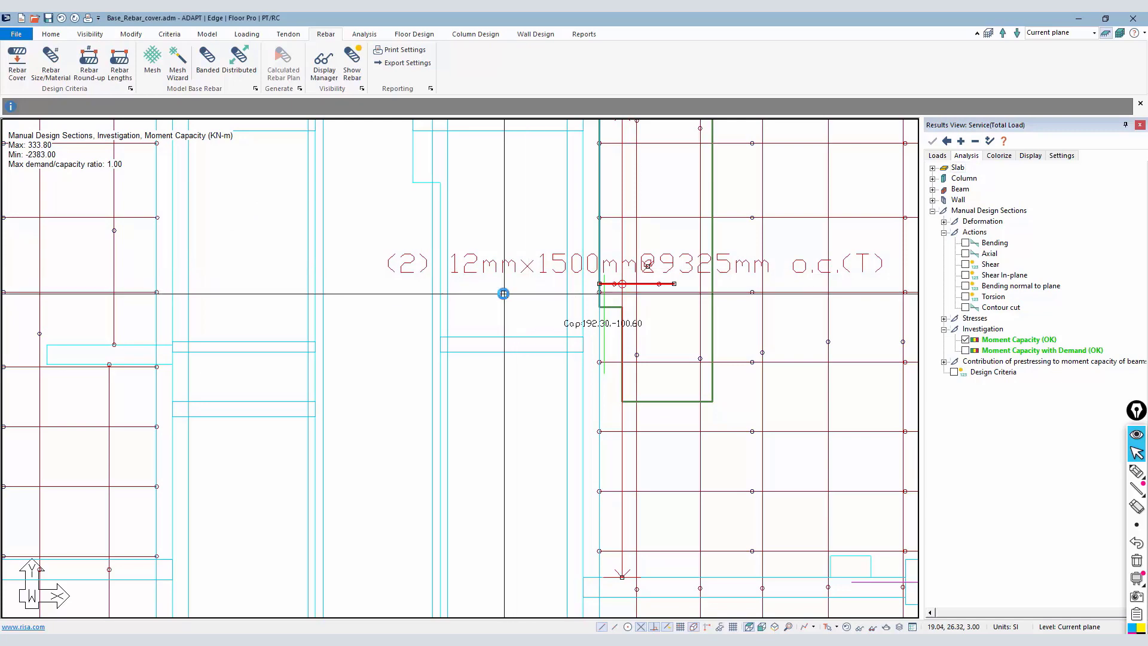
# Fix the rebar spacing at 150 mm, letting it become 64 bars of 1500 mm
pyautogui.doubleClick(497, 270)
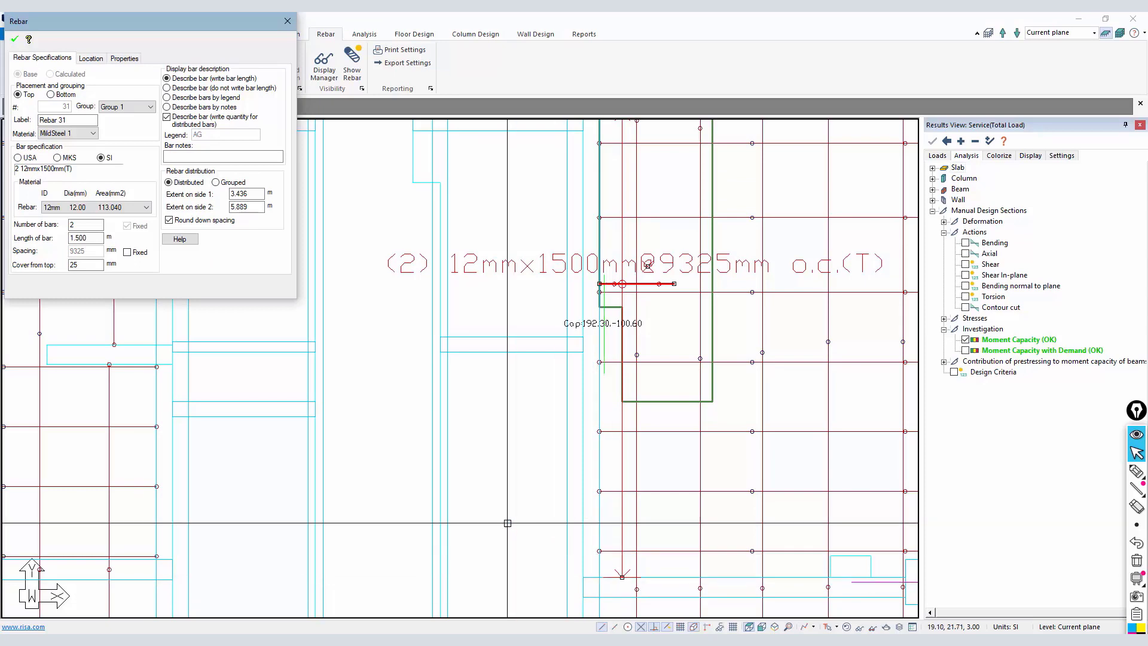
pyautogui.scroll(-1, 549, 450)
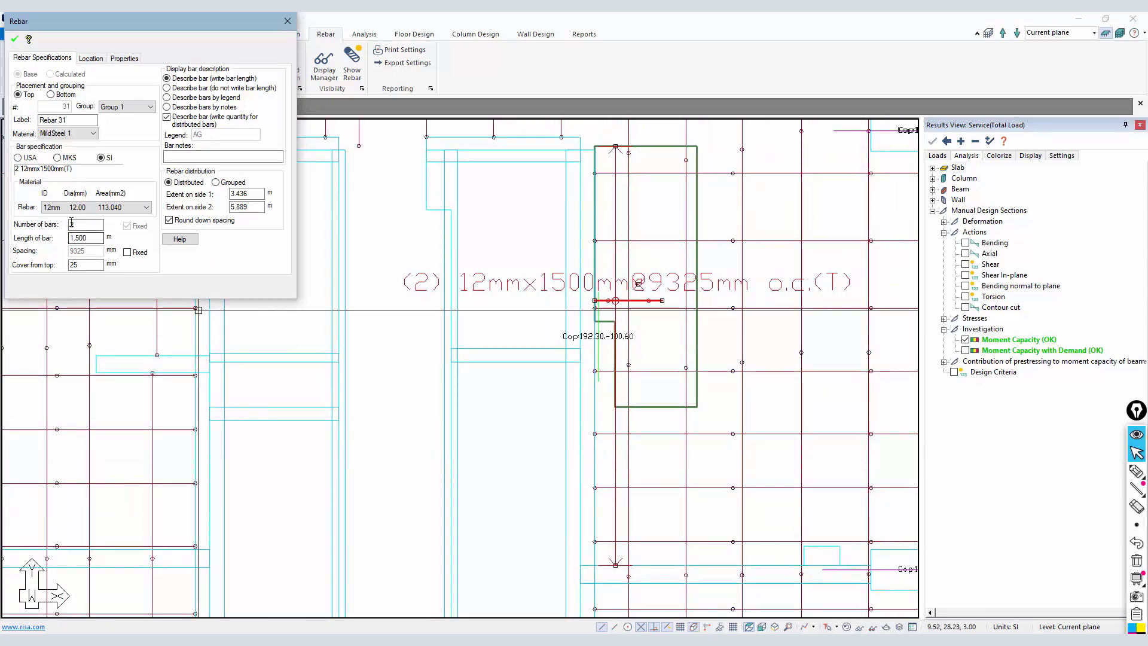
pyautogui.click(127, 251)
pyautogui.write('150')
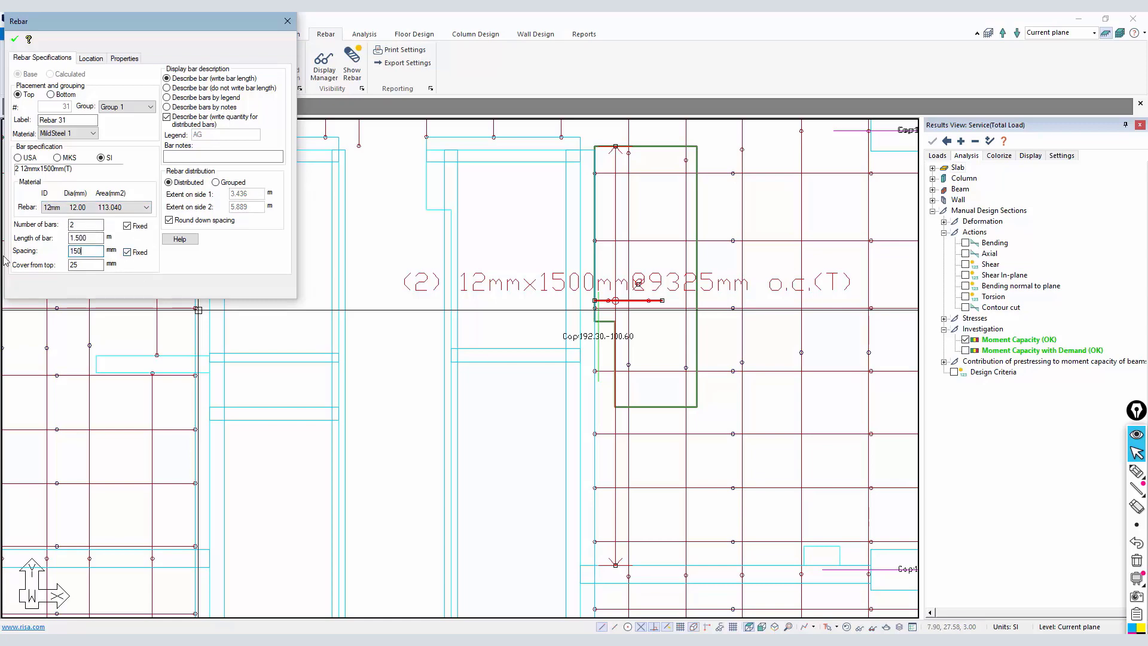
pyautogui.click(127, 228)
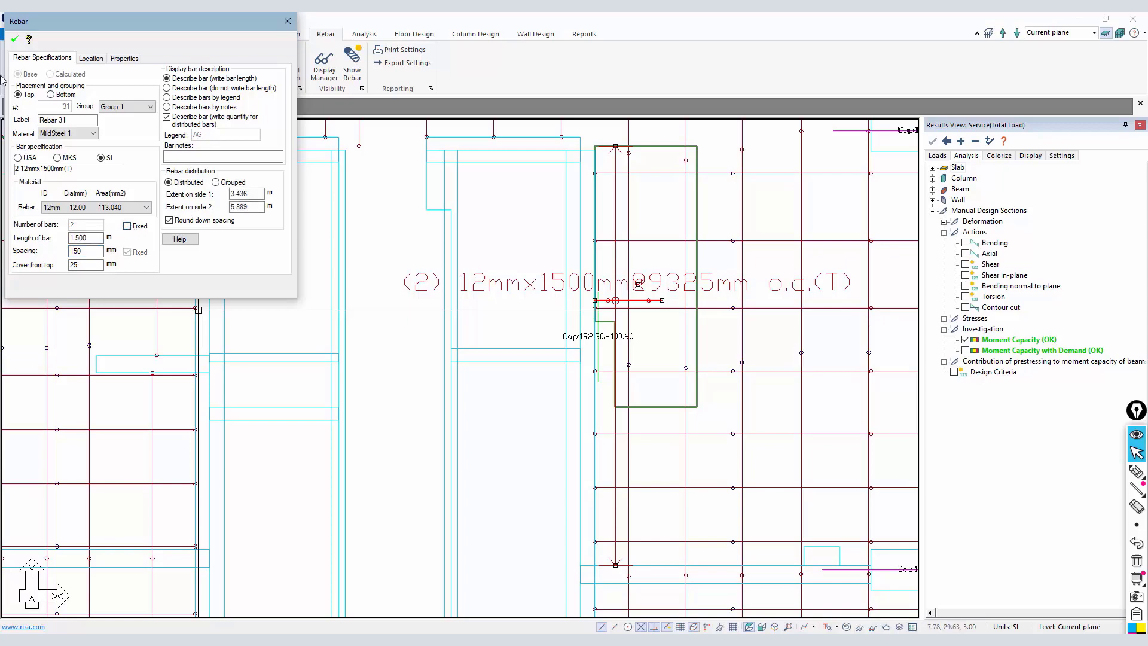
pyautogui.click(15, 40)
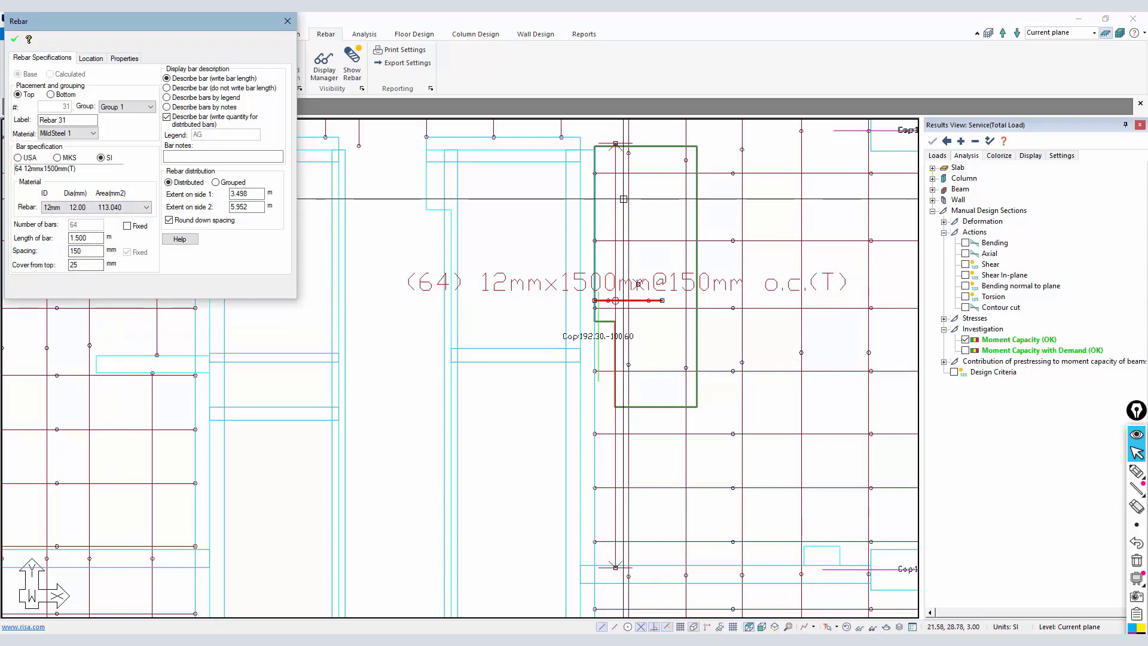
# Re-investigate the wall-support design section and save the results, giving Cap:192.40,-225.00
pyautogui.press('Escape')
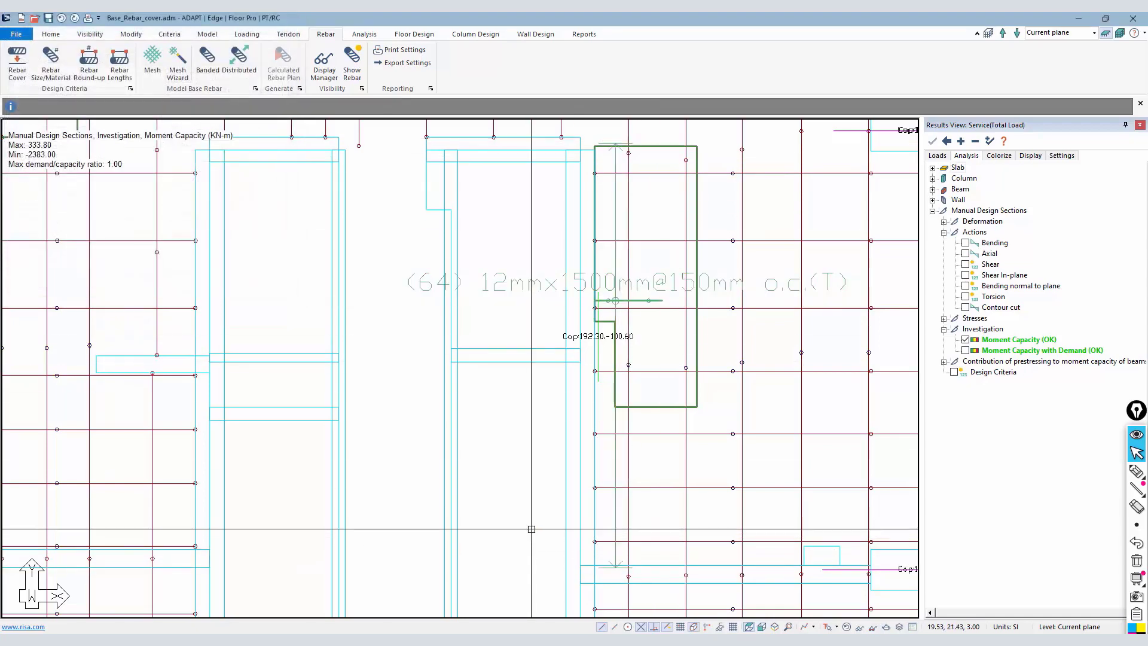
pyautogui.scroll(1, 586, 344)
pyautogui.click(602, 335)
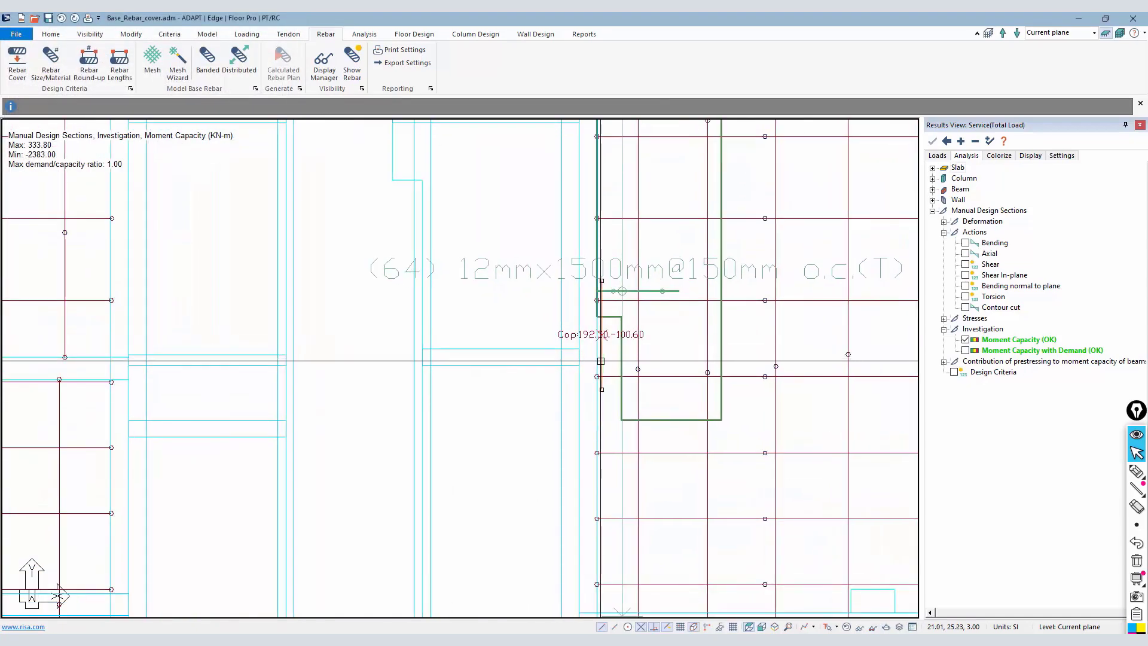
pyautogui.click(414, 34)
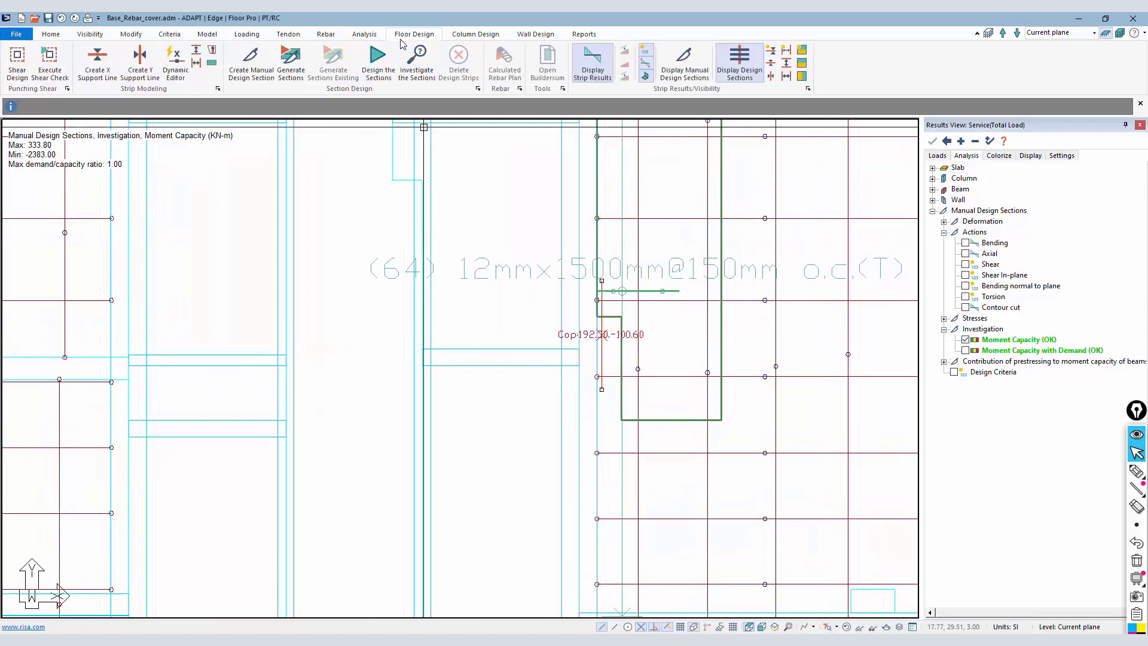
pyautogui.click(422, 71)
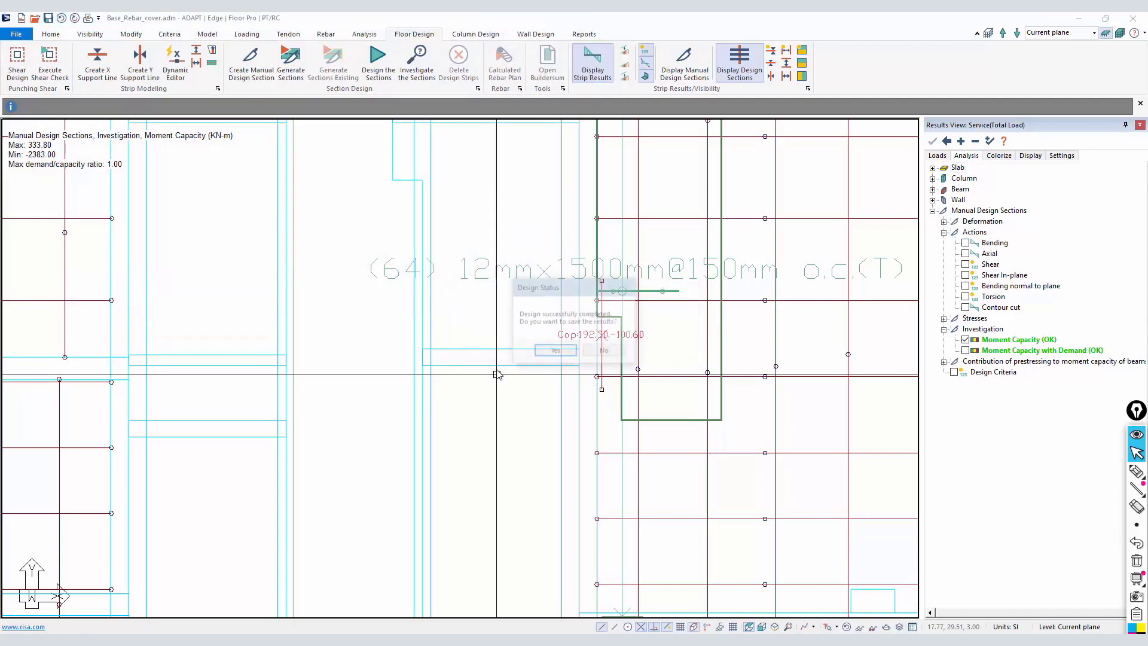
pyautogui.click(556, 352)
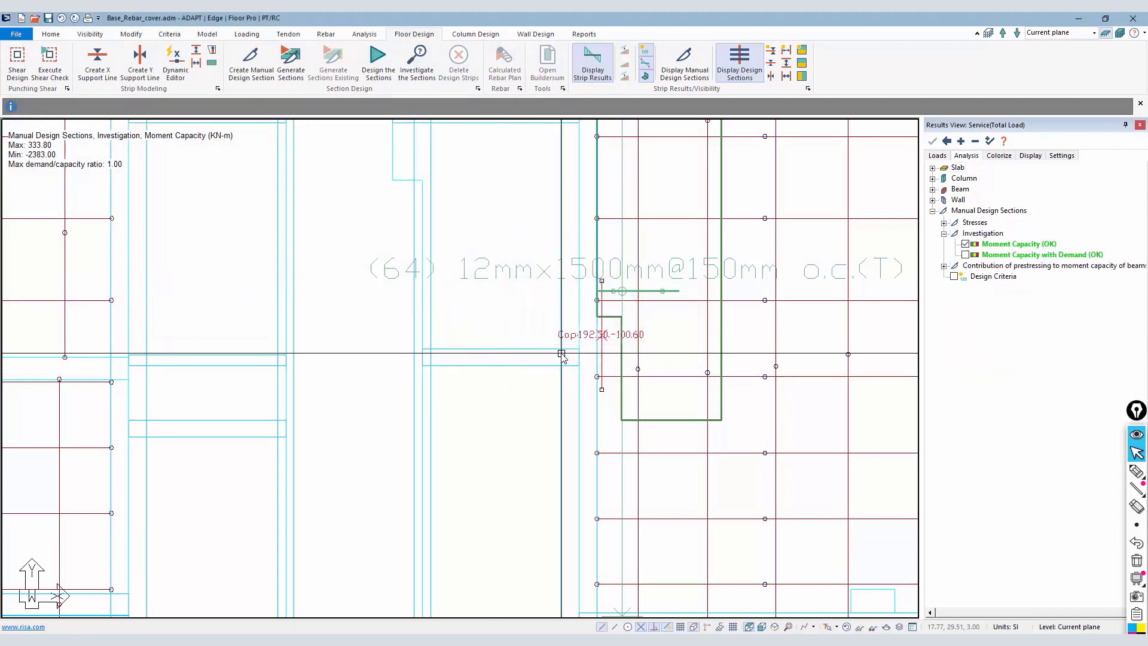
# Check the design section properties, the 64-bar rebar's top cover, and the slab region thickness
pyautogui.doubleClick(604, 362)
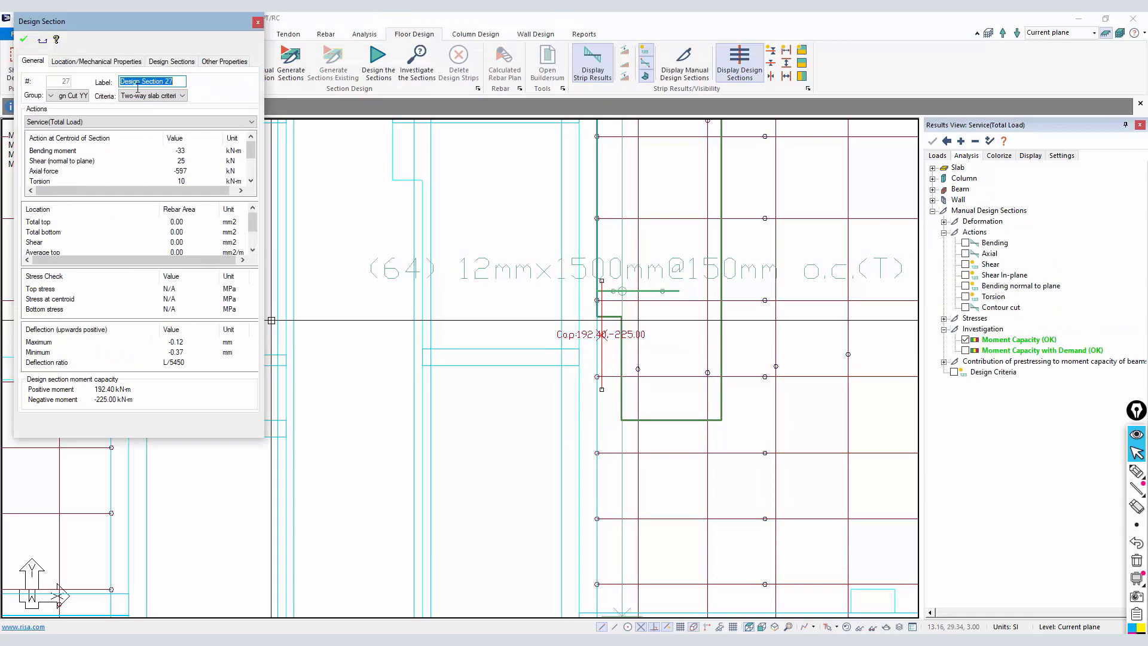
pyautogui.press('Escape')
pyautogui.doubleClick(481, 273)
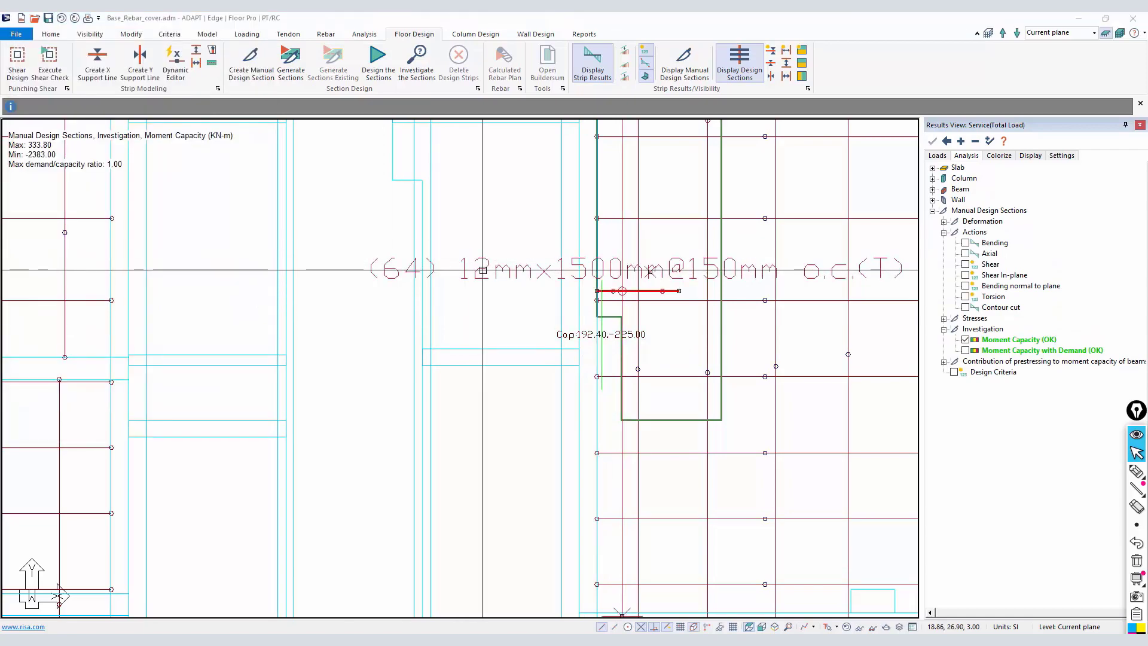
pyautogui.click(79, 265)
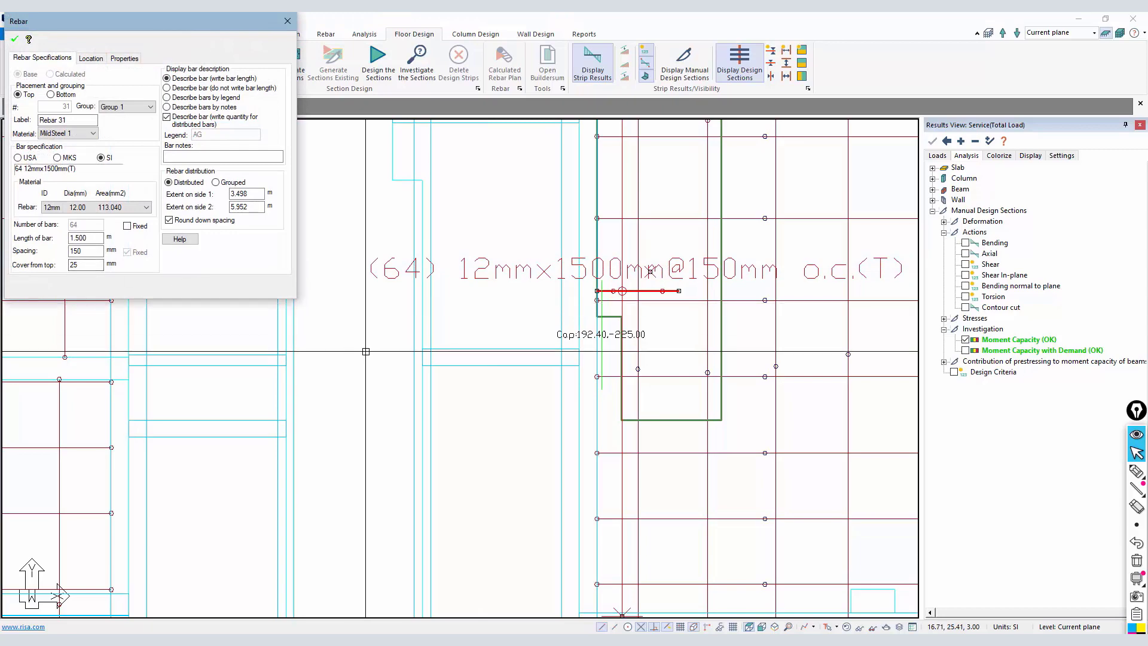
pyautogui.press('Escape')
pyautogui.scroll(-3, 506, 335)
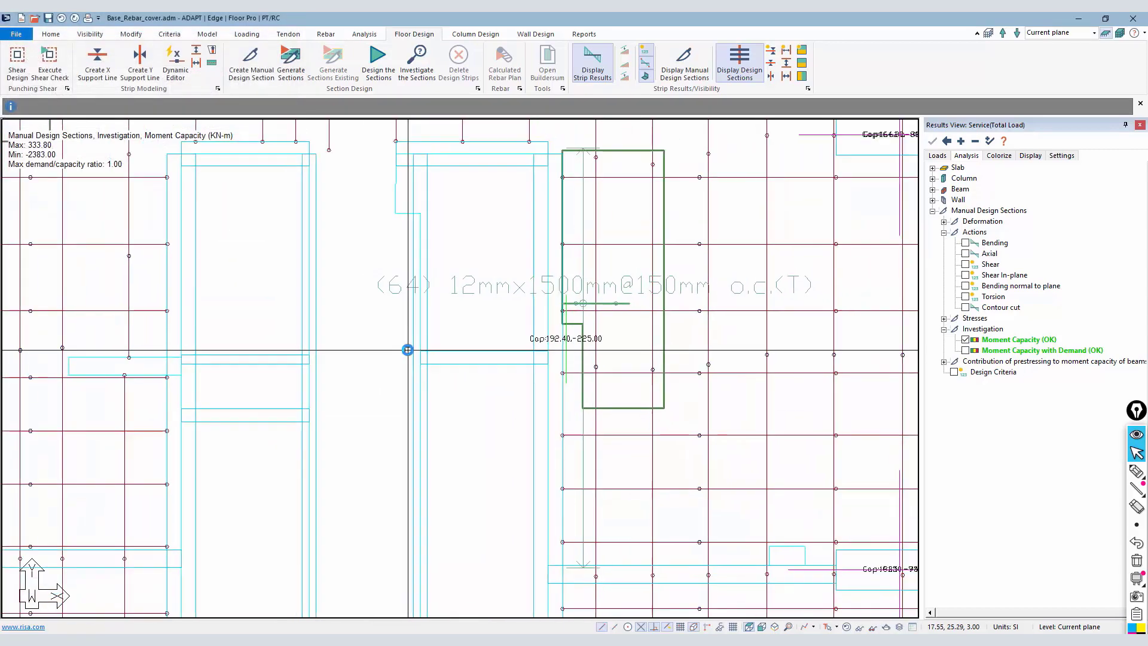
pyautogui.scroll(2, 507, 334)
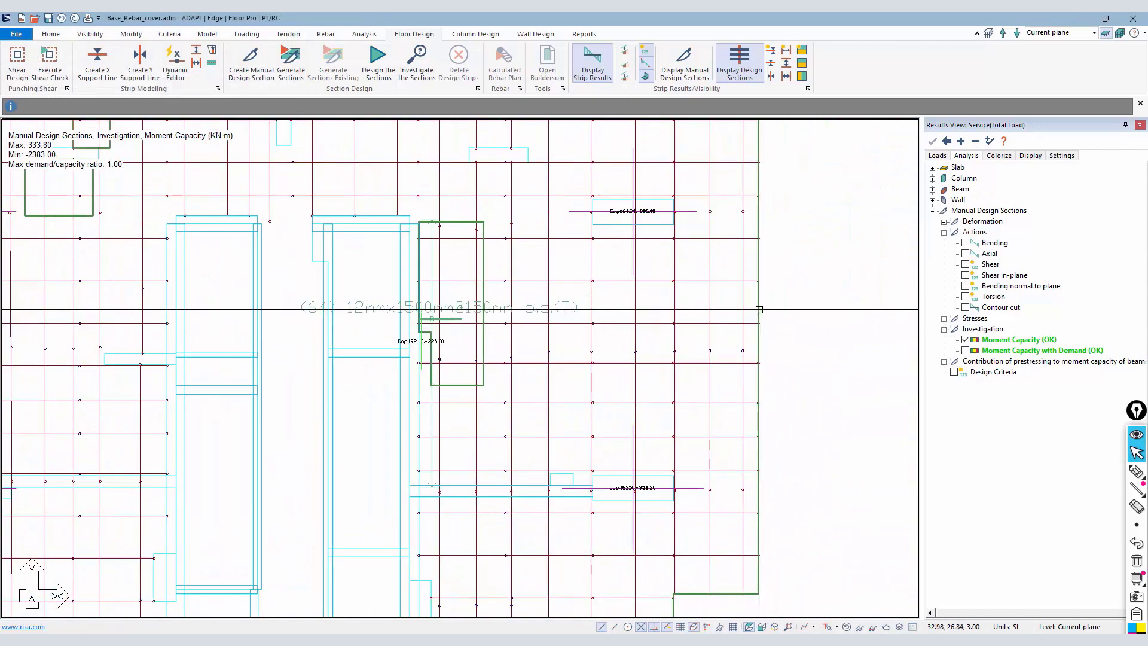
pyautogui.click(759, 309)
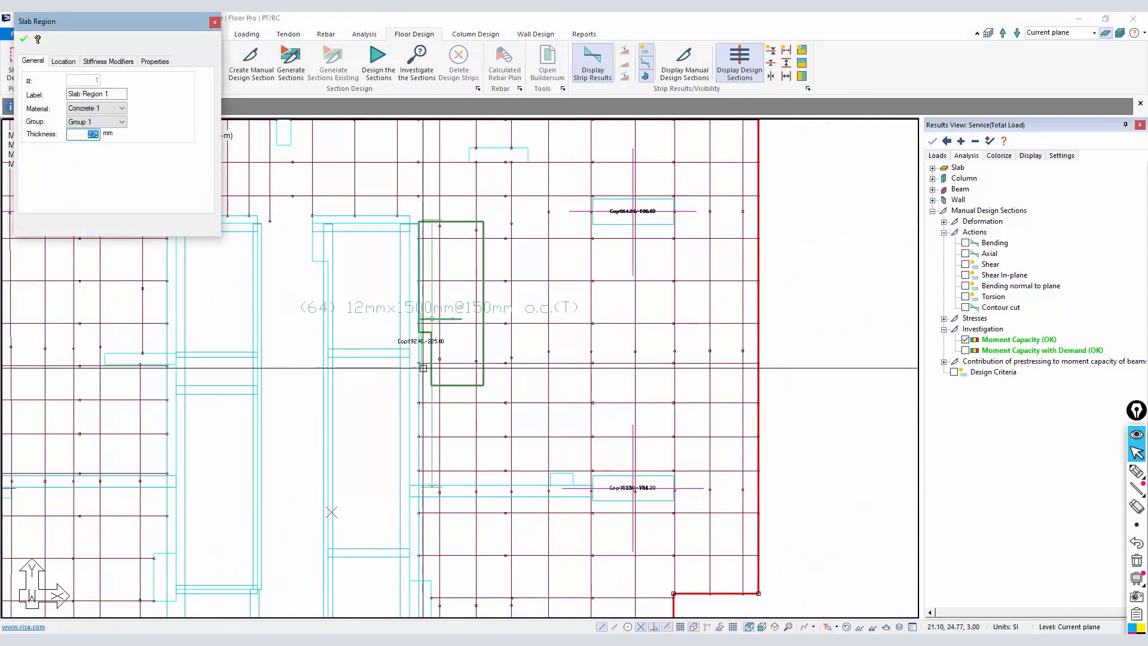
pyautogui.press('Escape')
pyautogui.scroll(4, 372, 330)
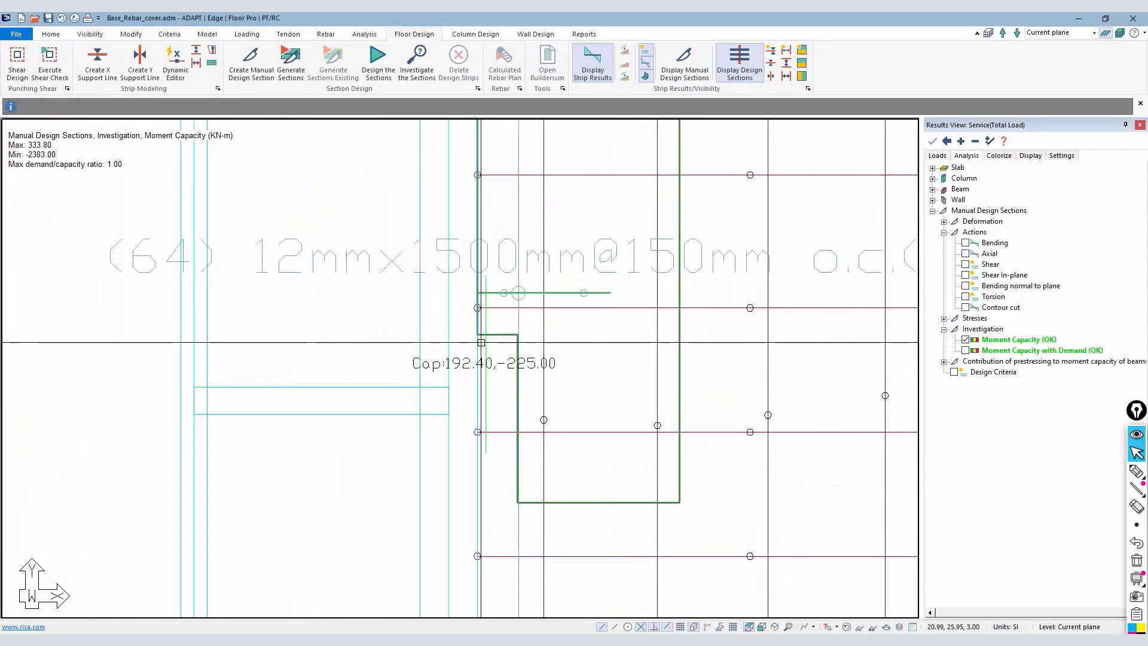
# Review the Cap:192.40 section's General and Design Sections summaries, then open Rebar 31's properties
pyautogui.click(485, 345)
pyautogui.click(163, 62)
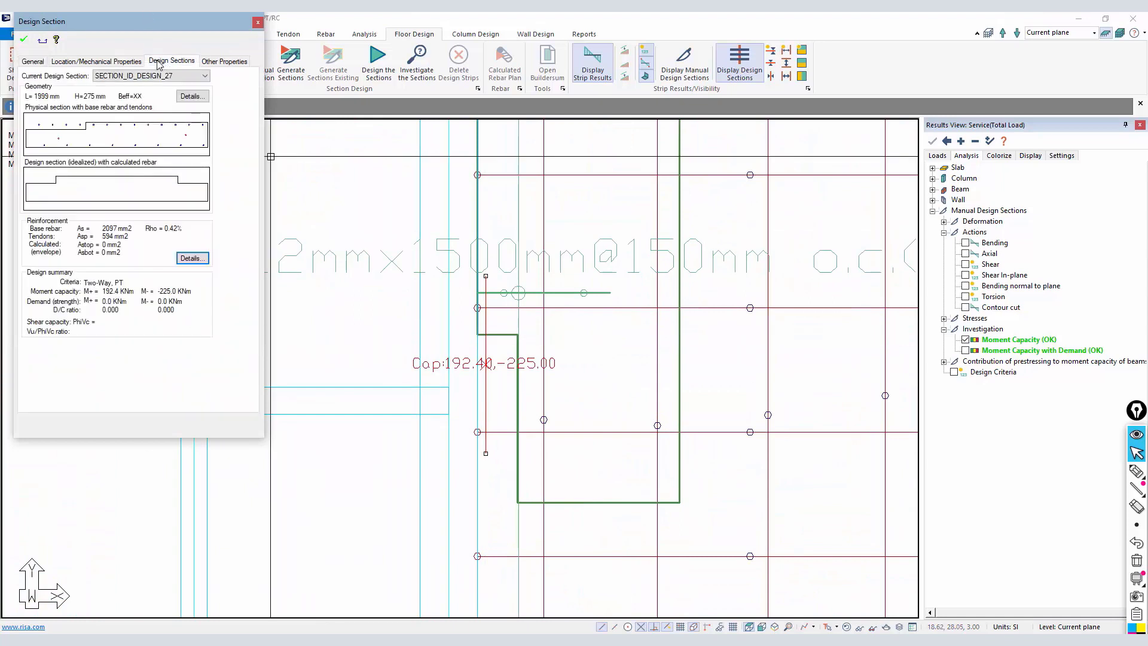
pyautogui.click(43, 63)
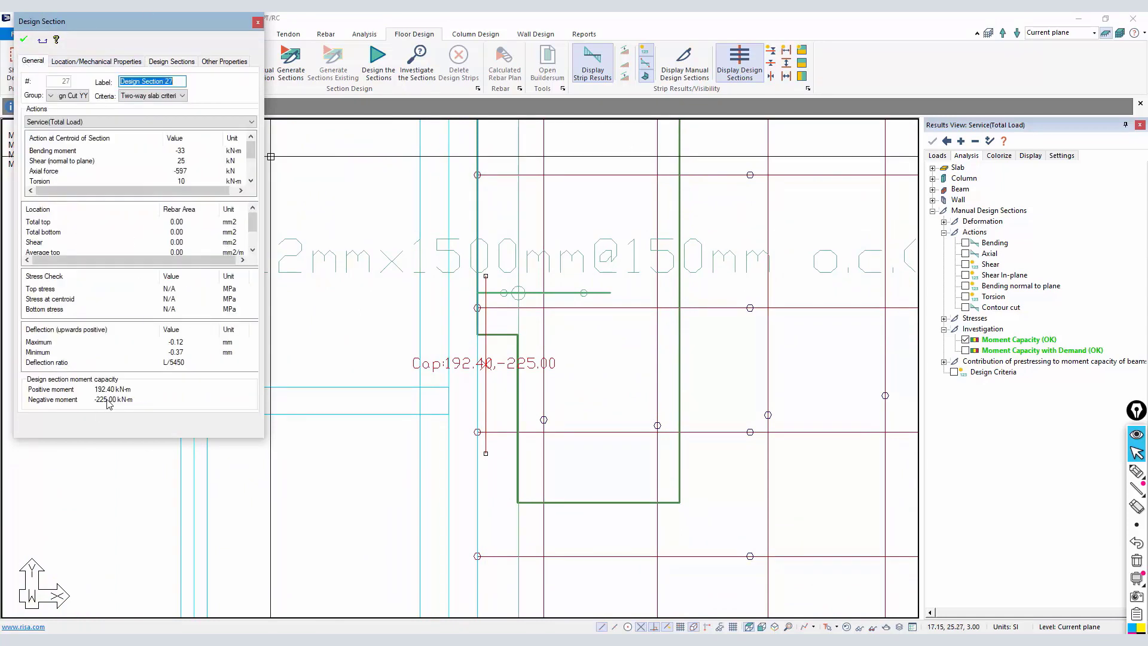
pyautogui.click(171, 61)
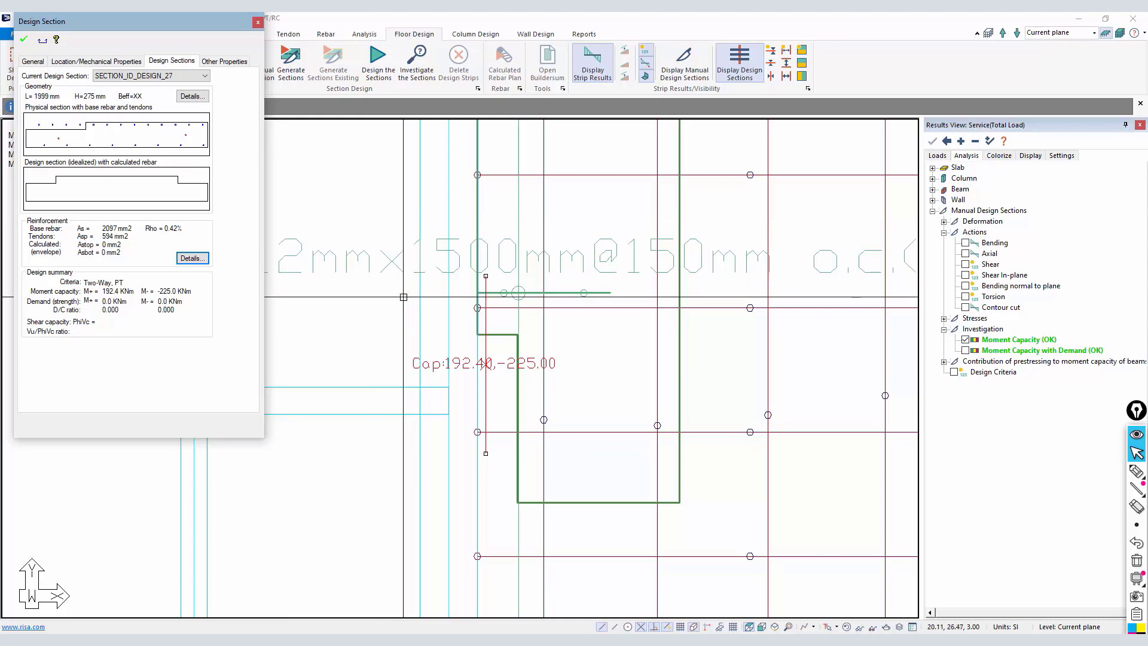
pyautogui.press('Escape')
pyautogui.doubleClick(564, 261)
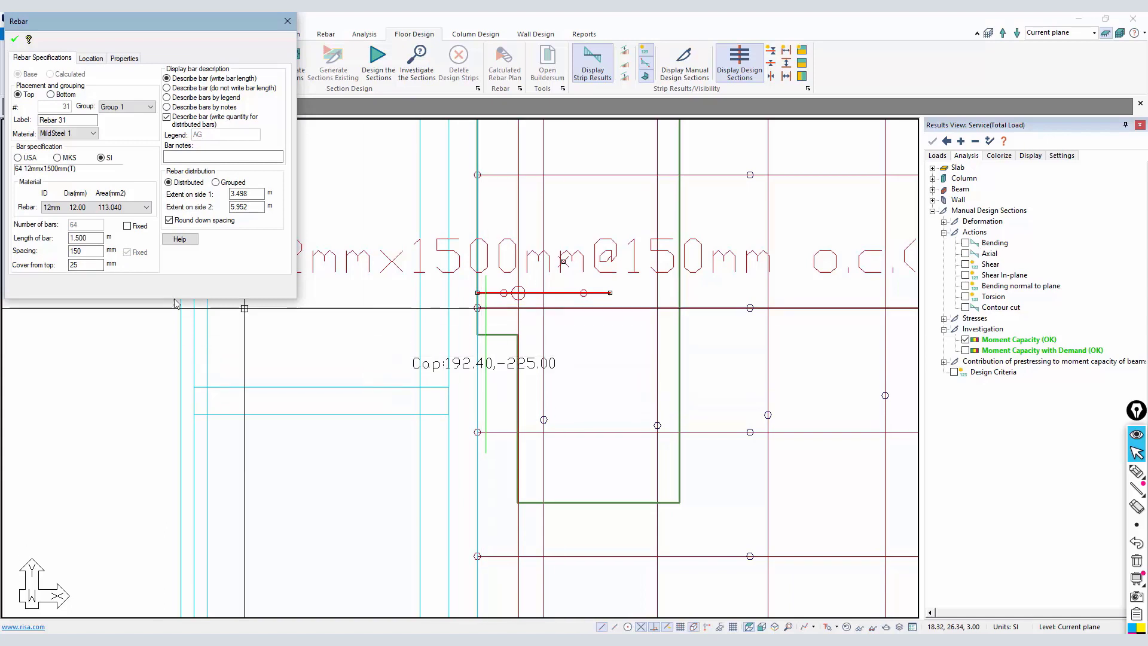
# Enter 12 as Rebar 31's cover from top and select the wall-support section for re-investigation
pyautogui.doubleClick(91, 267)
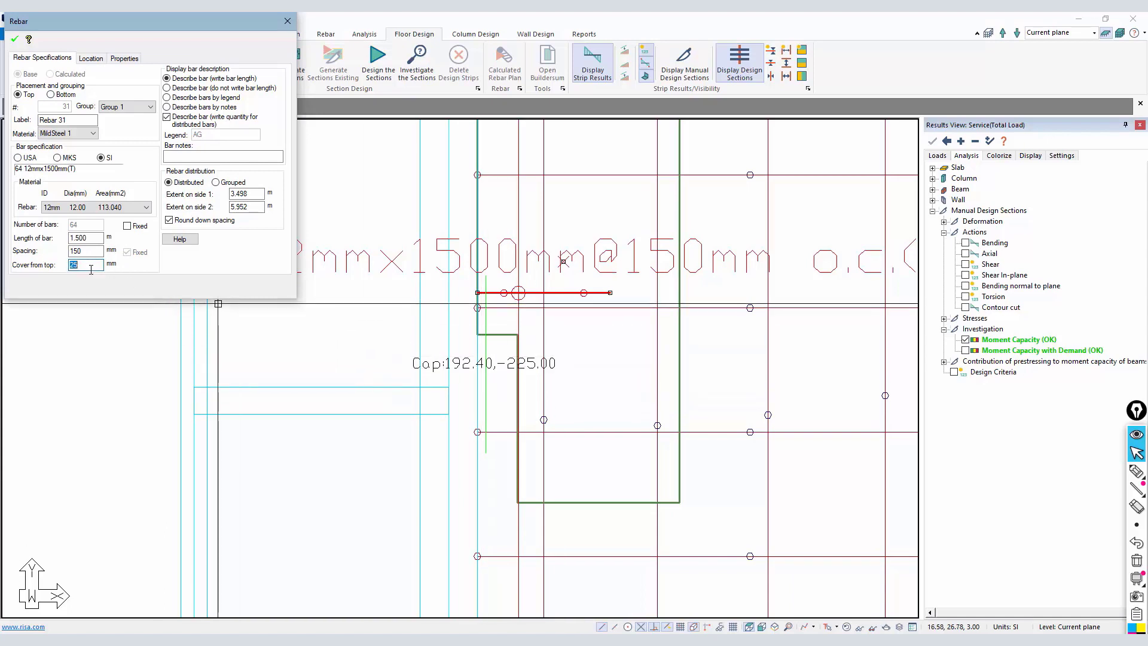
pyautogui.write('12')
pyautogui.click(17, 37)
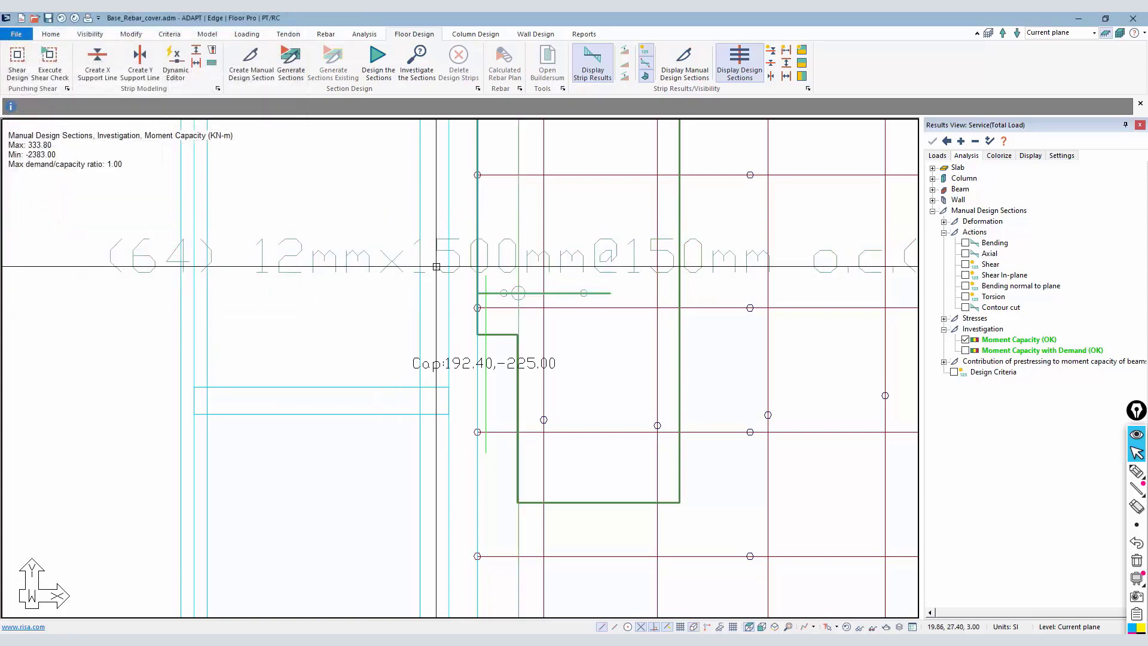
pyautogui.click(485, 279)
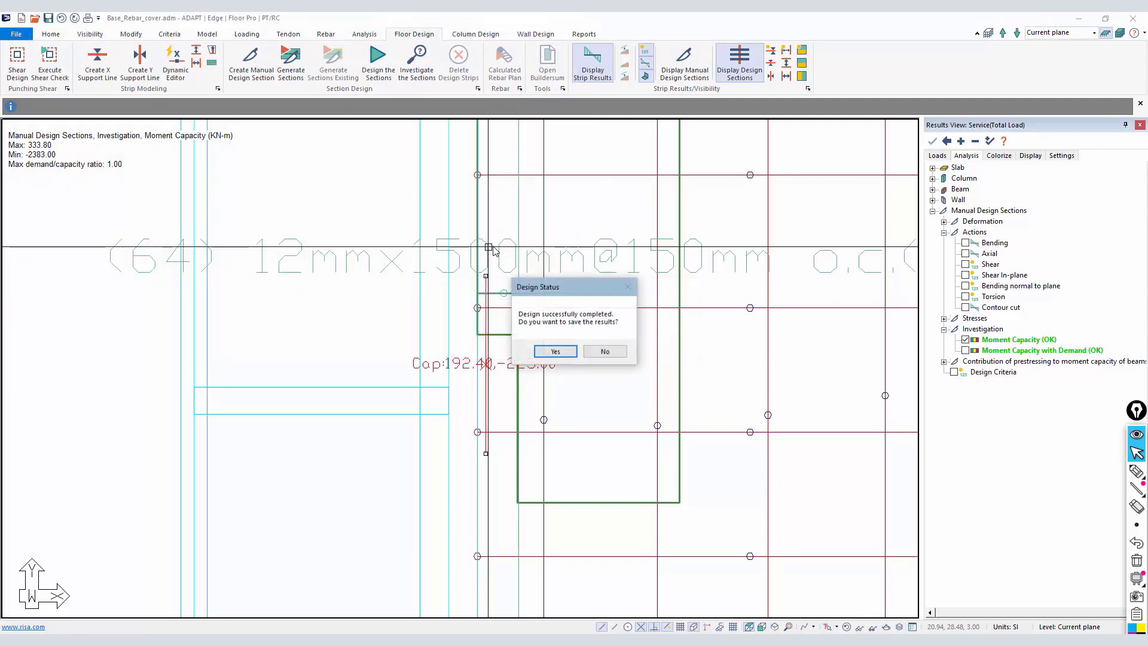
# Save the new design results and confirm the wall-support section capacity reads 239.70 and -180.90
pyautogui.click(555, 351)
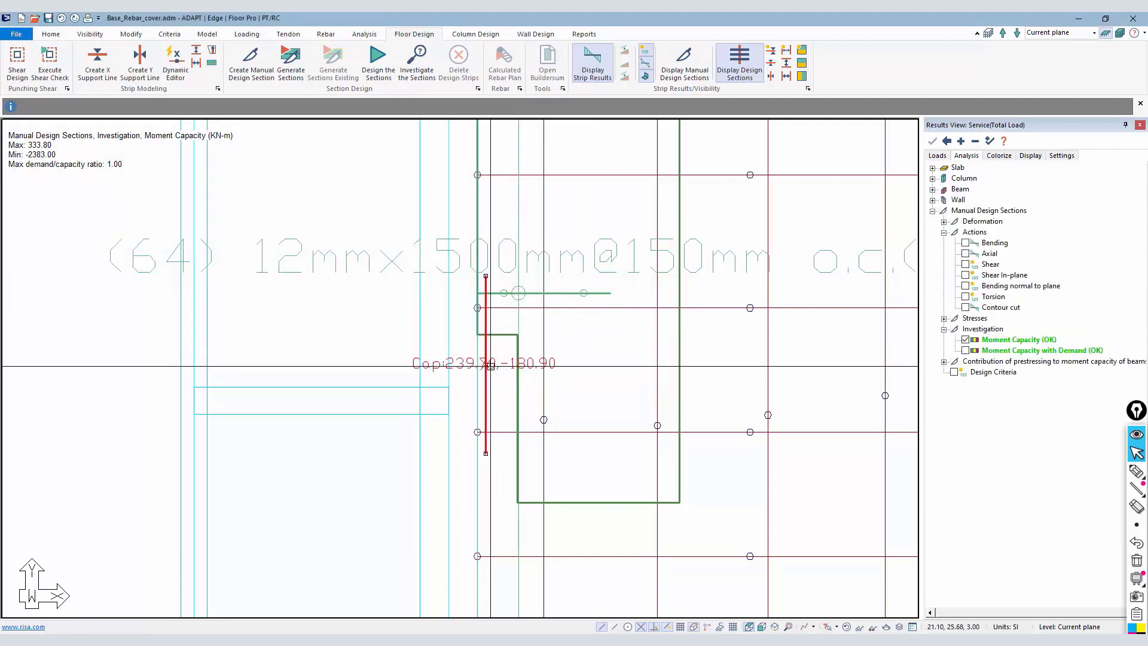
pyautogui.doubleClick(486, 346)
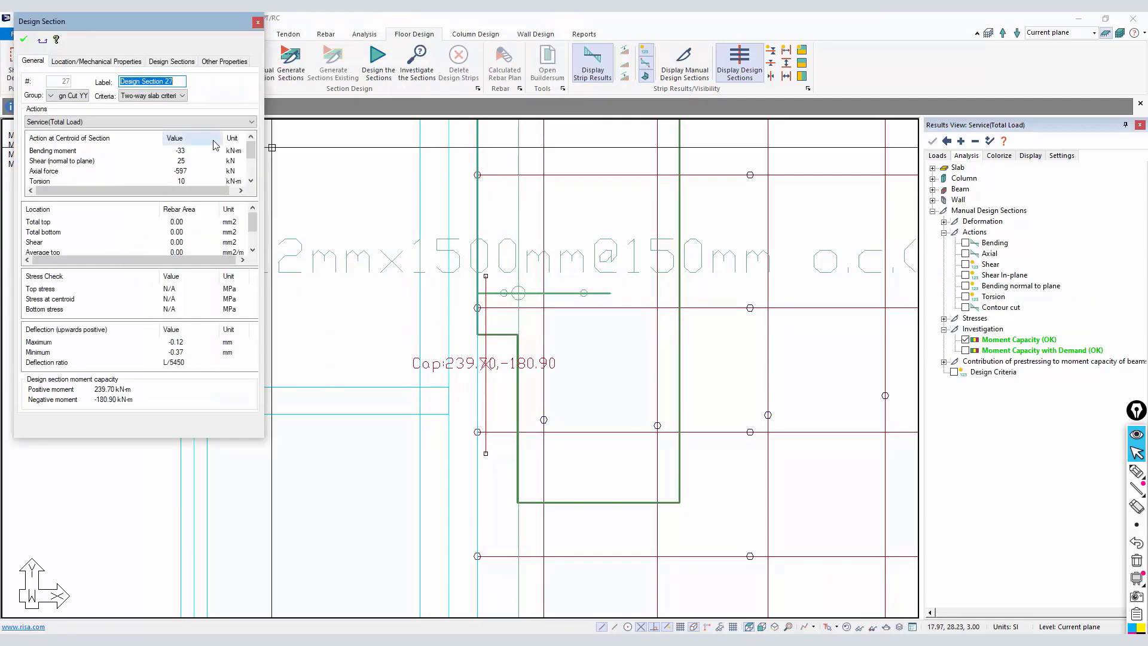
pyautogui.click(171, 62)
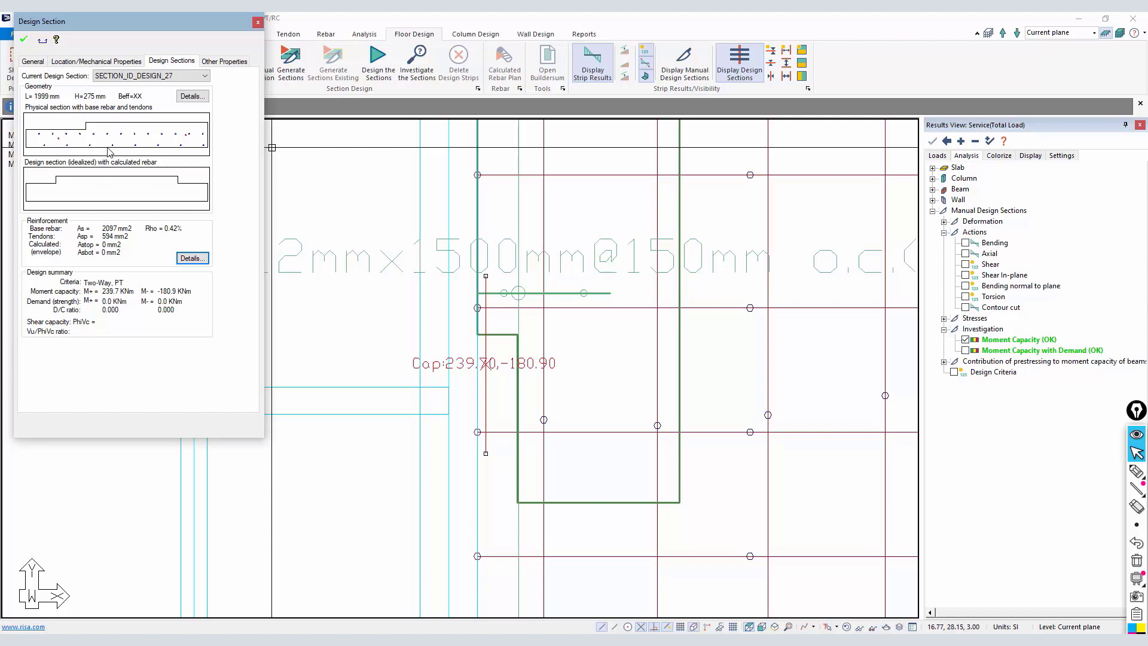
pyautogui.click(33, 62)
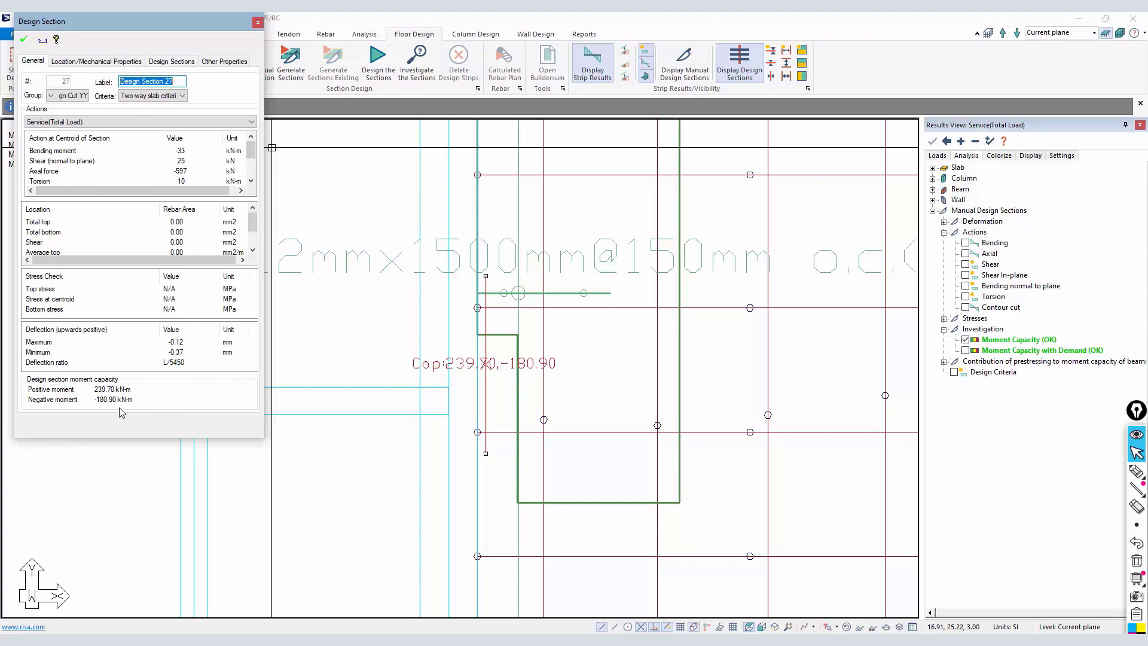
pyautogui.click(26, 41)
pyautogui.scroll(-3, 553, 393)
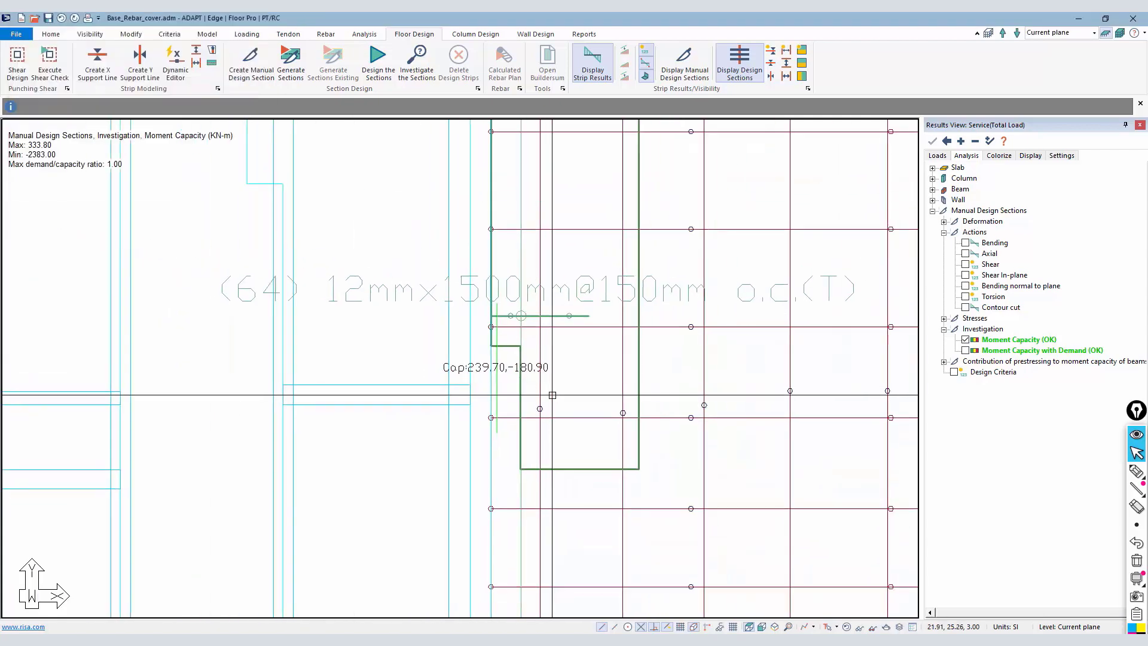
pyautogui.moveTo(553, 392); pyautogui.dragTo(540, 361)
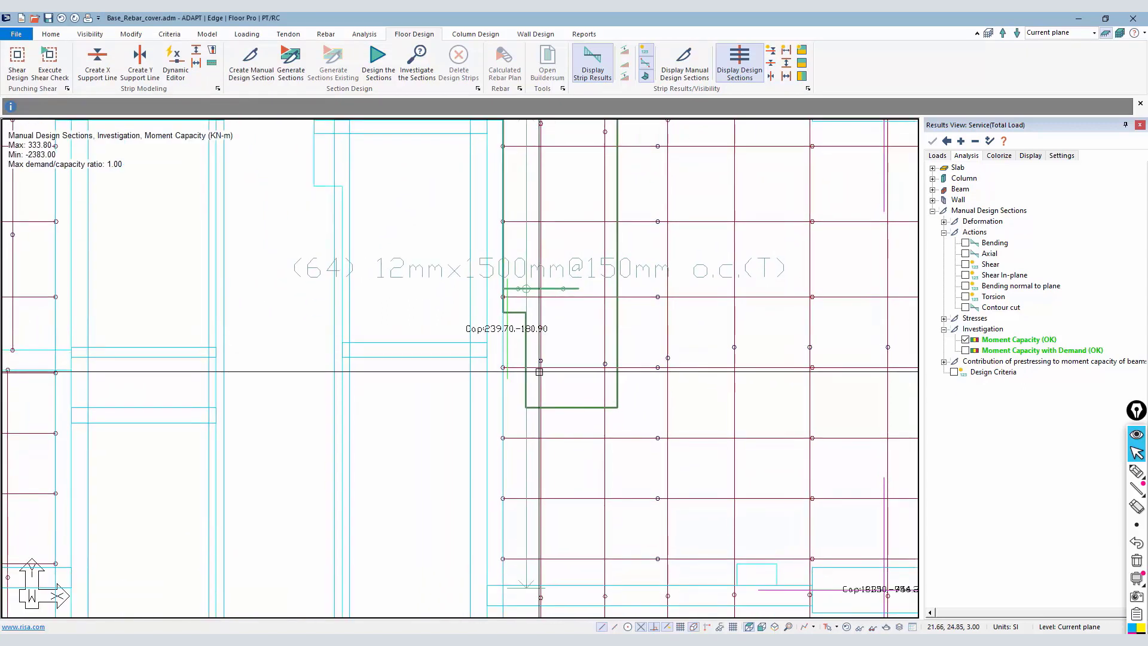
pyautogui.click(526, 288)
pyautogui.scroll(-2, 519, 216)
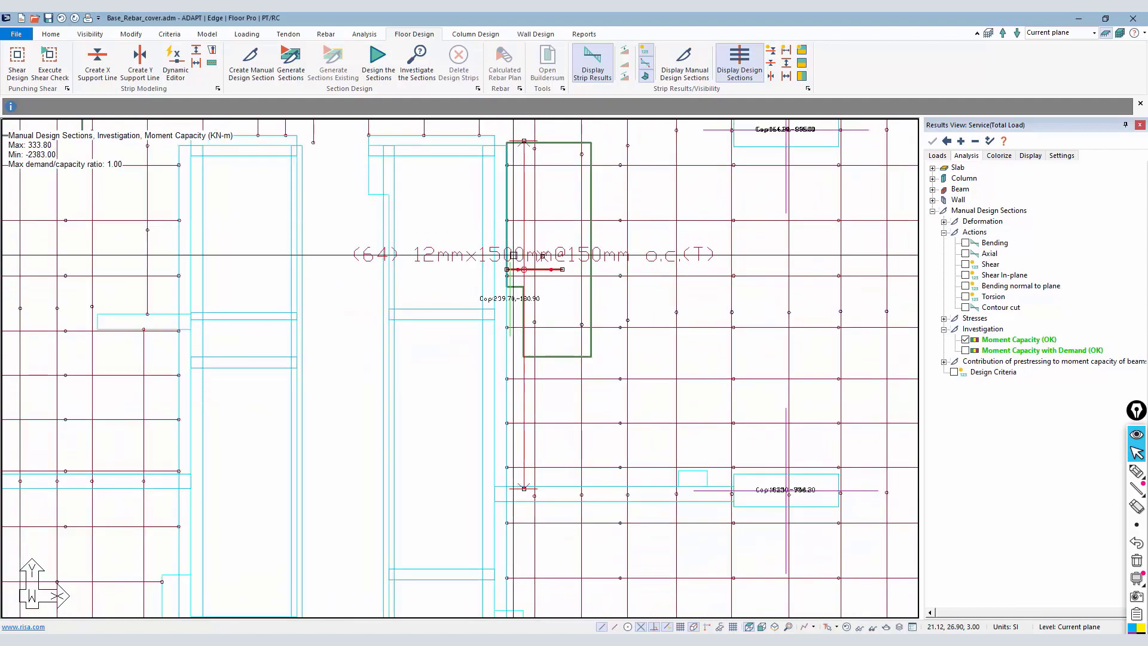
pyautogui.click(524, 487)
pyautogui.scroll(2, 520, 284)
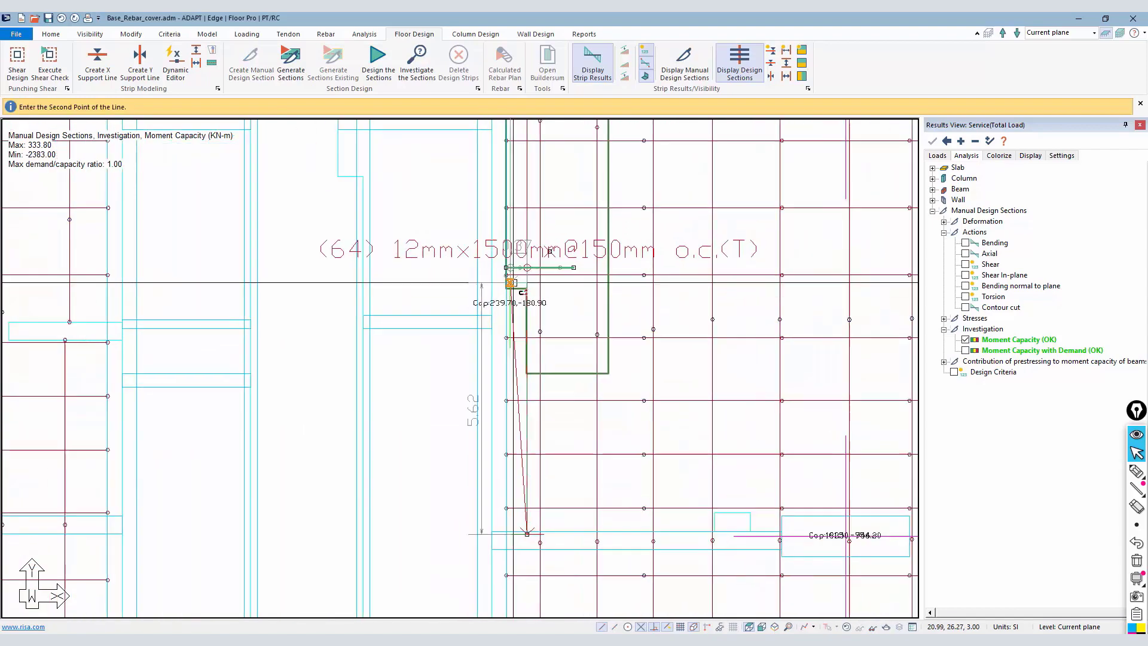
pyautogui.click(527, 288)
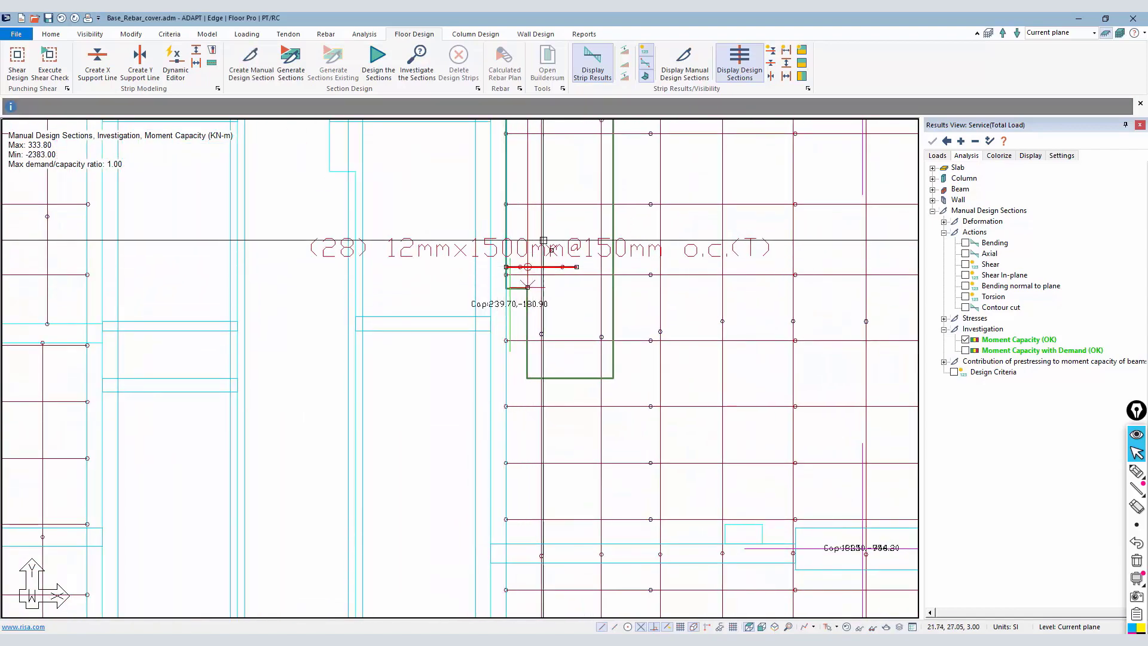
# Deselect the bar group and hide the tendons from the plan
pyautogui.scroll(-2, 532, 293)
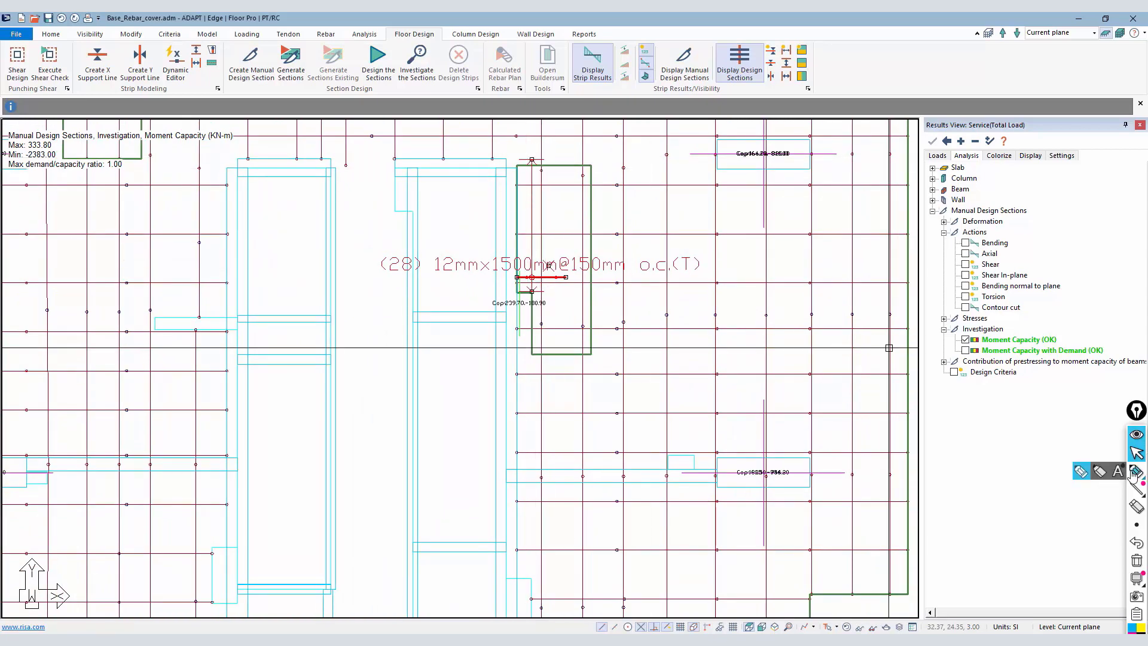
pyautogui.click(285, 37)
pyautogui.click(426, 78)
pyautogui.click(409, 62)
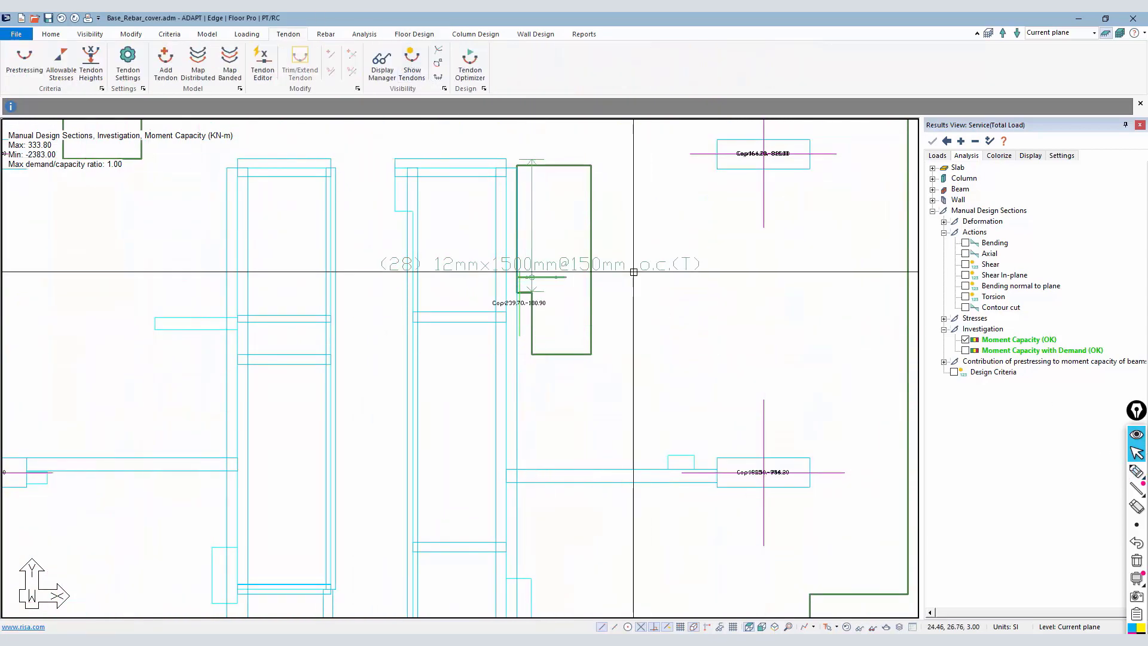
# Highlight the bar along the wall and the area below its hook, then clear the highlights
pyautogui.click(1137, 470)
pyautogui.moveTo(516, 159)
pyautogui.mouseDown()
pyautogui.moveTo(551, 161)
pyautogui.moveTo(530, 171)
pyautogui.moveTo(524, 293)
pyautogui.moveTo(568, 298)
pyautogui.mouseUp()
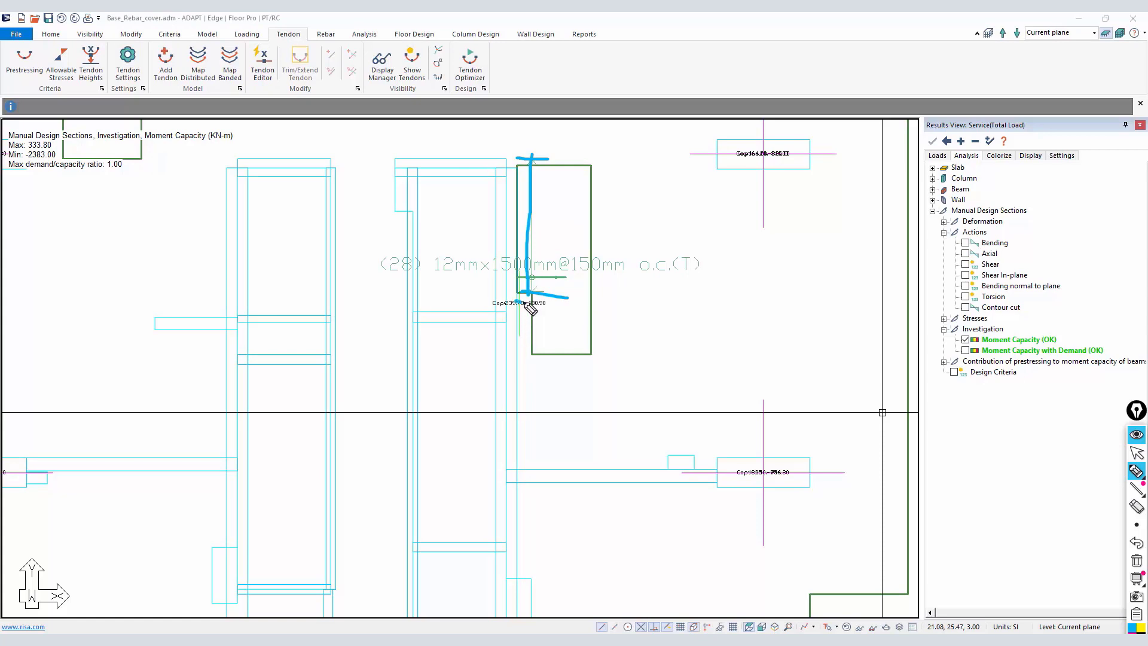
pyautogui.moveTo(515, 306)
pyautogui.mouseDown()
pyautogui.moveTo(537, 306)
pyautogui.moveTo(520, 318)
pyautogui.moveTo(532, 318)
pyautogui.moveTo(579, 306)
pyautogui.moveTo(575, 322)
pyautogui.mouseUp()
pyautogui.click(1134, 561)
pyautogui.click(1136, 452)
pyautogui.scroll(2, 514, 323)
pyautogui.scroll(2, 515, 341)
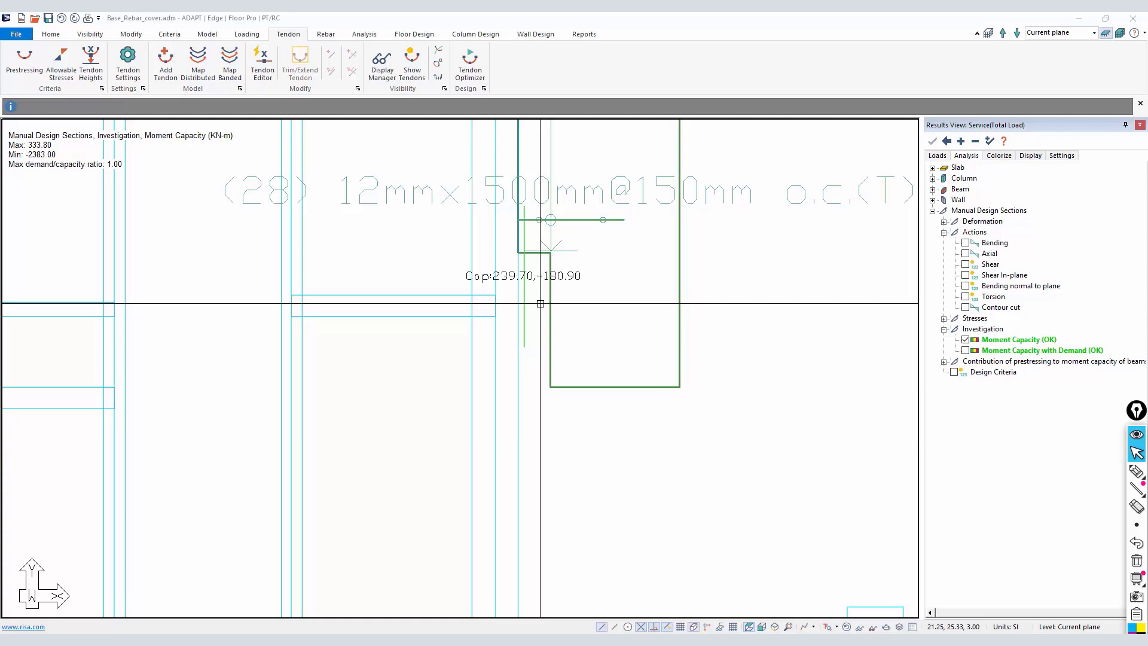
# Draw a new distributed top bar group at the wall support, with its bar and distribution range
pyautogui.click(326, 35)
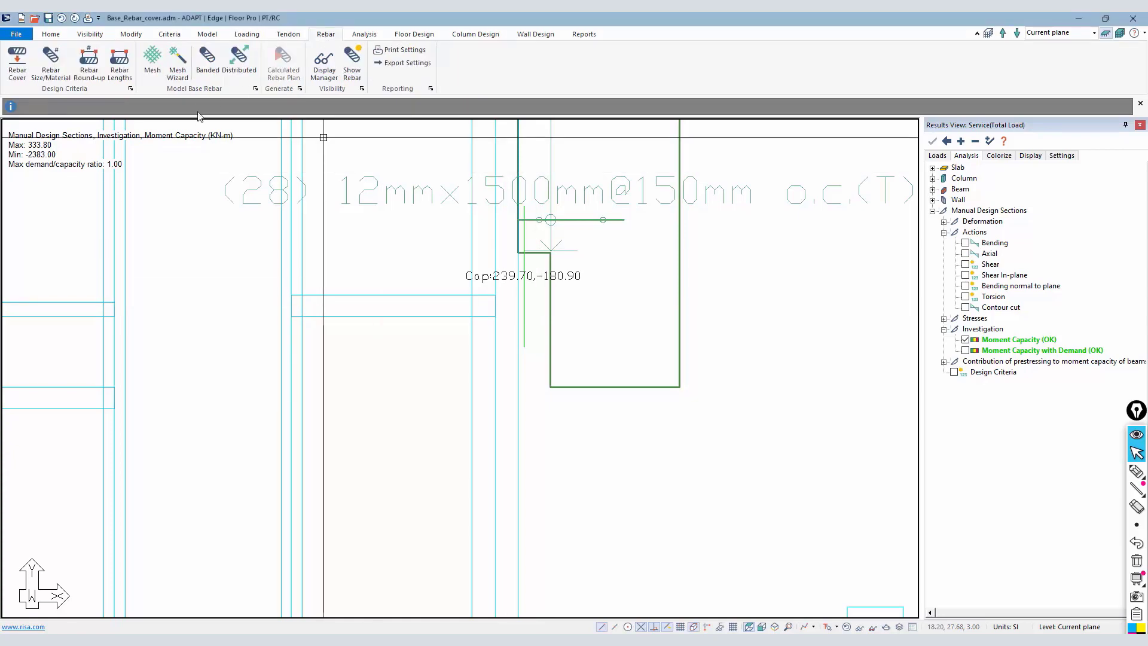
pyautogui.click(239, 60)
pyautogui.scroll(1, 524, 326)
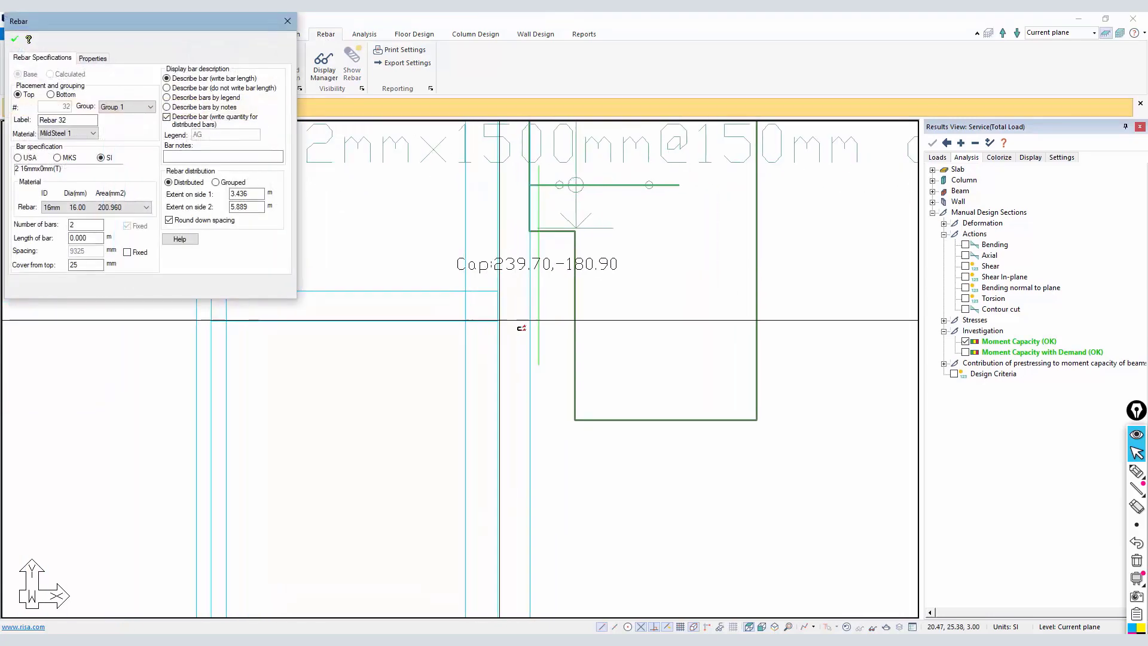
pyautogui.click(529, 301)
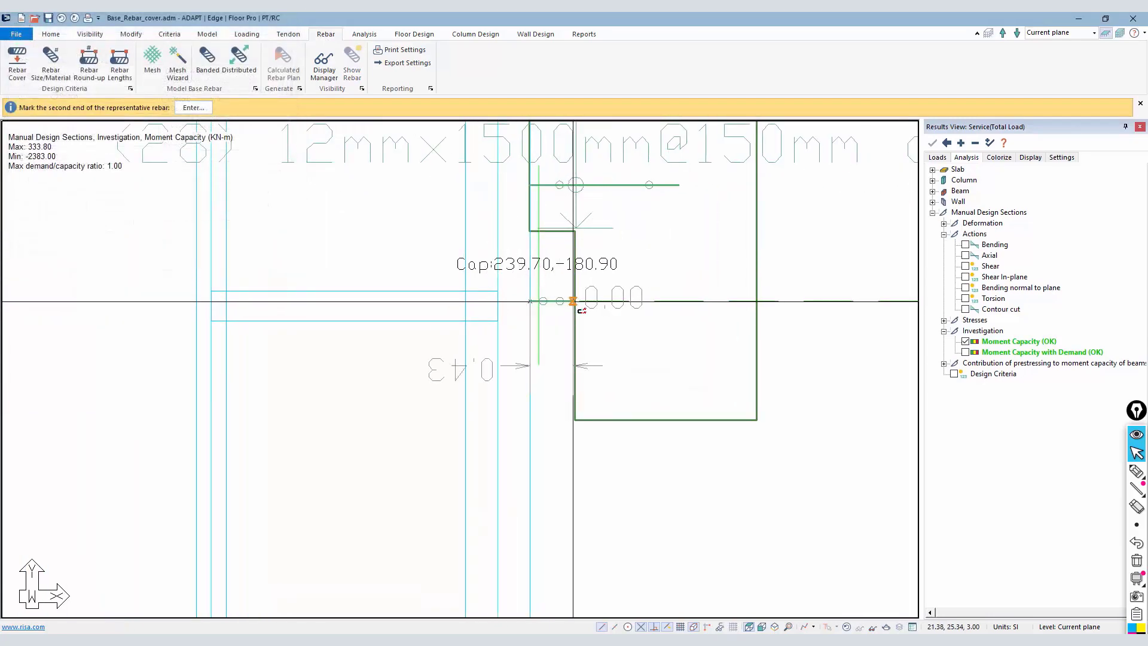
pyautogui.click(573, 301)
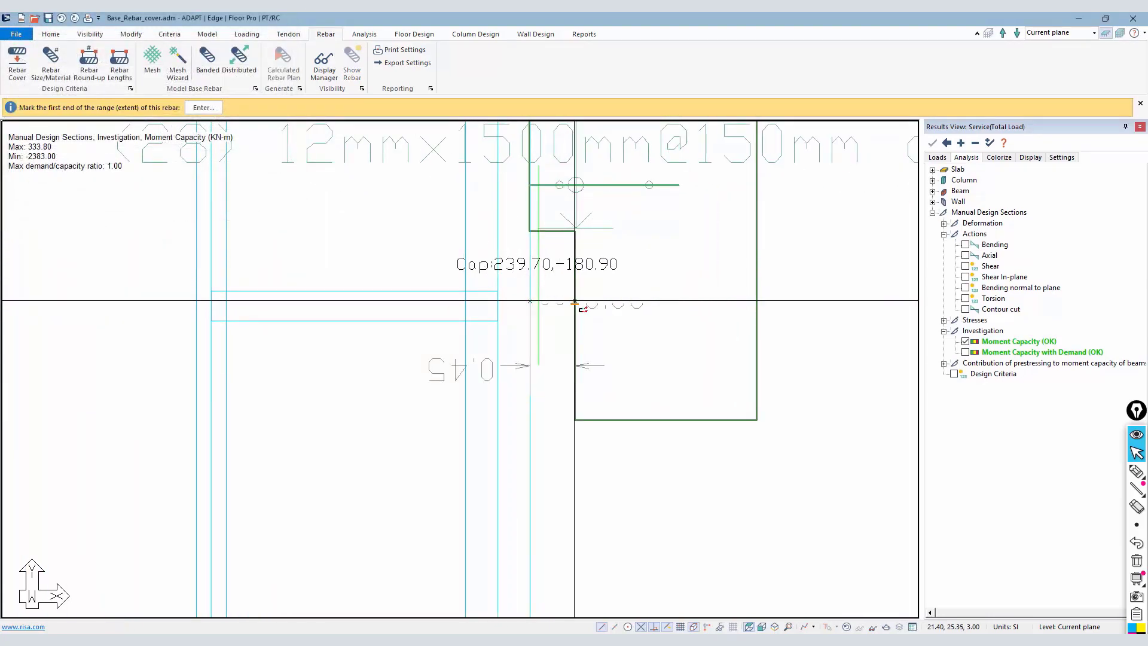
pyautogui.click(552, 233)
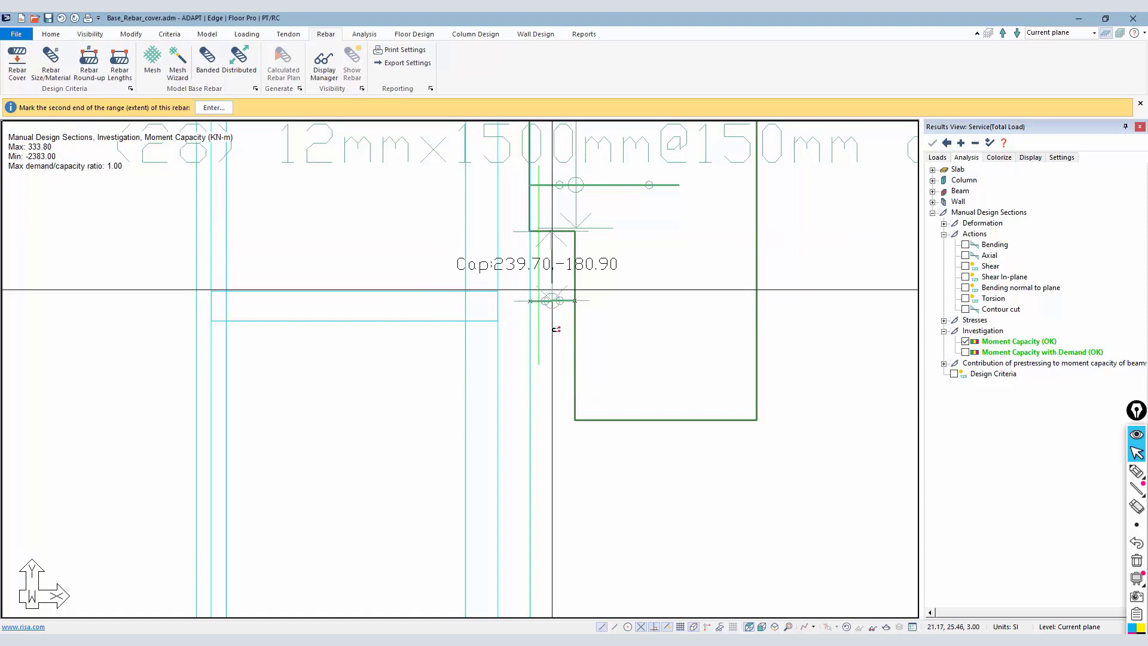
pyautogui.click(551, 428)
pyautogui.scroll(-2, 521, 352)
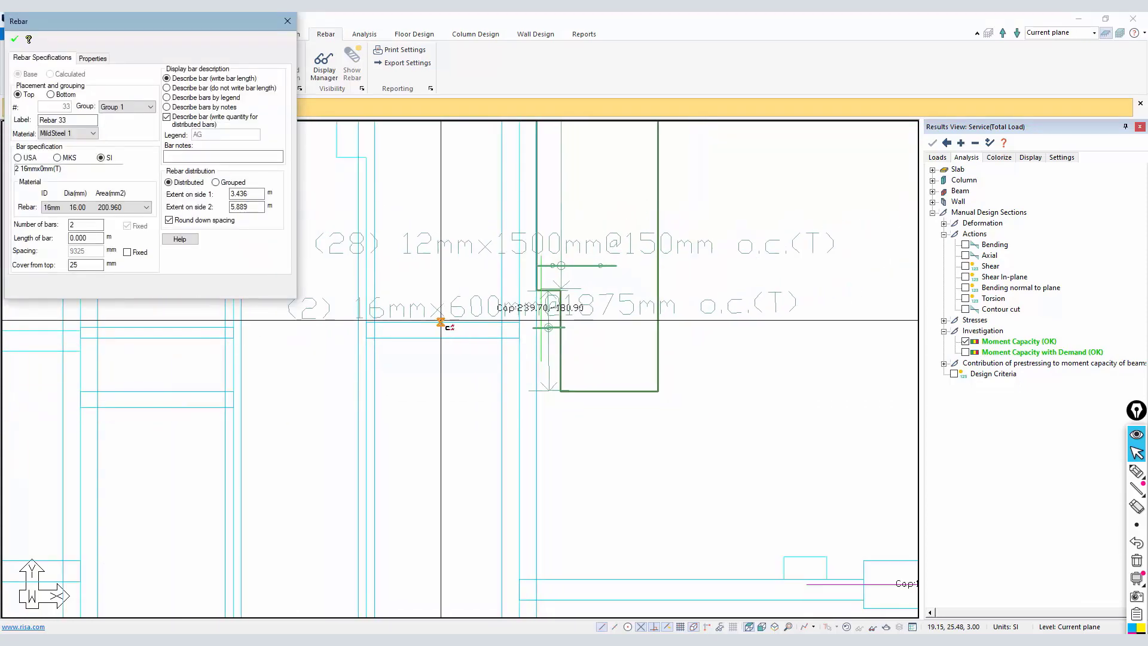
pyautogui.rightClick(468, 291)
pyautogui.click(474, 291)
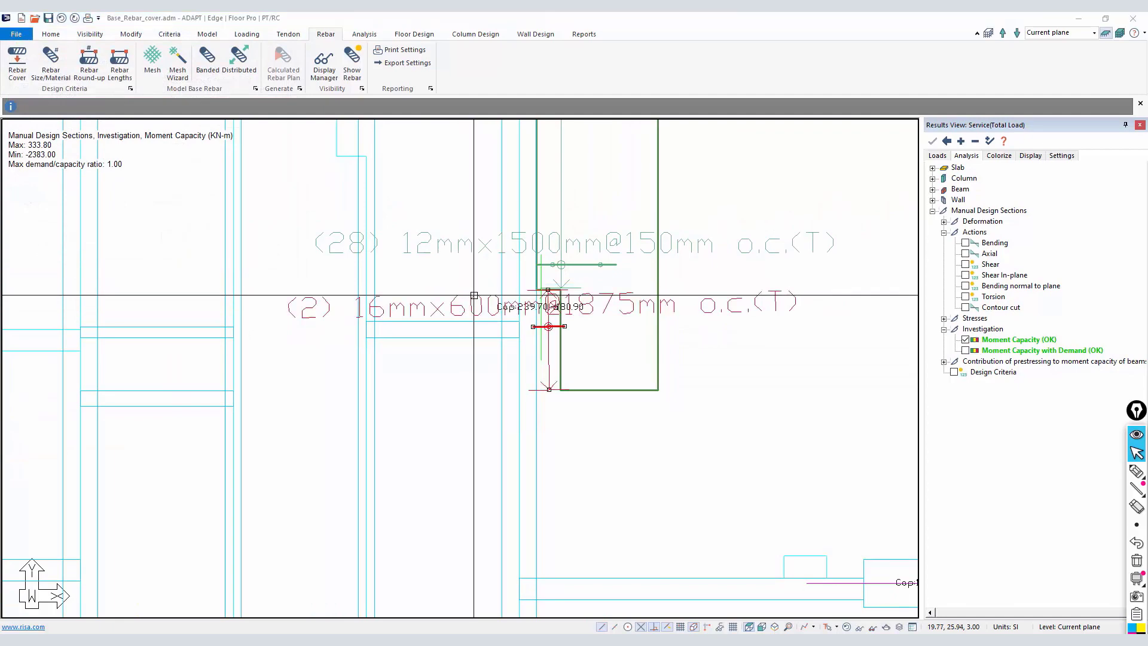
# Set the new group to 12 mm bars at fixed 150 mm spacing, giving 14 bars
pyautogui.doubleClick(474, 295)
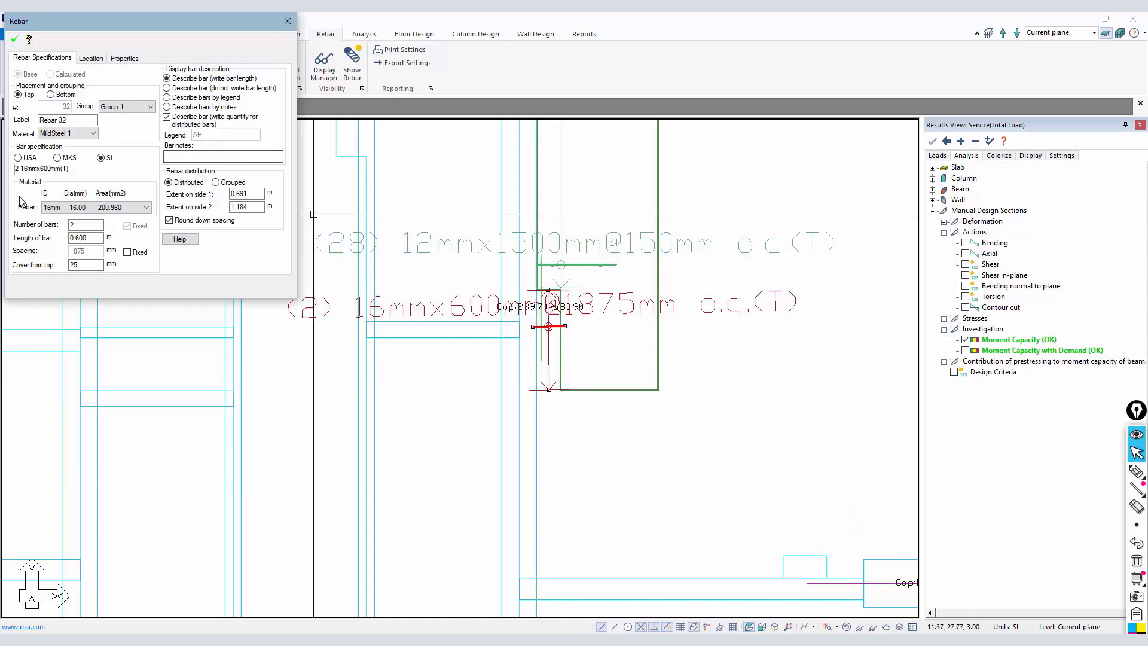
pyautogui.click(60, 207)
pyautogui.click(54, 254)
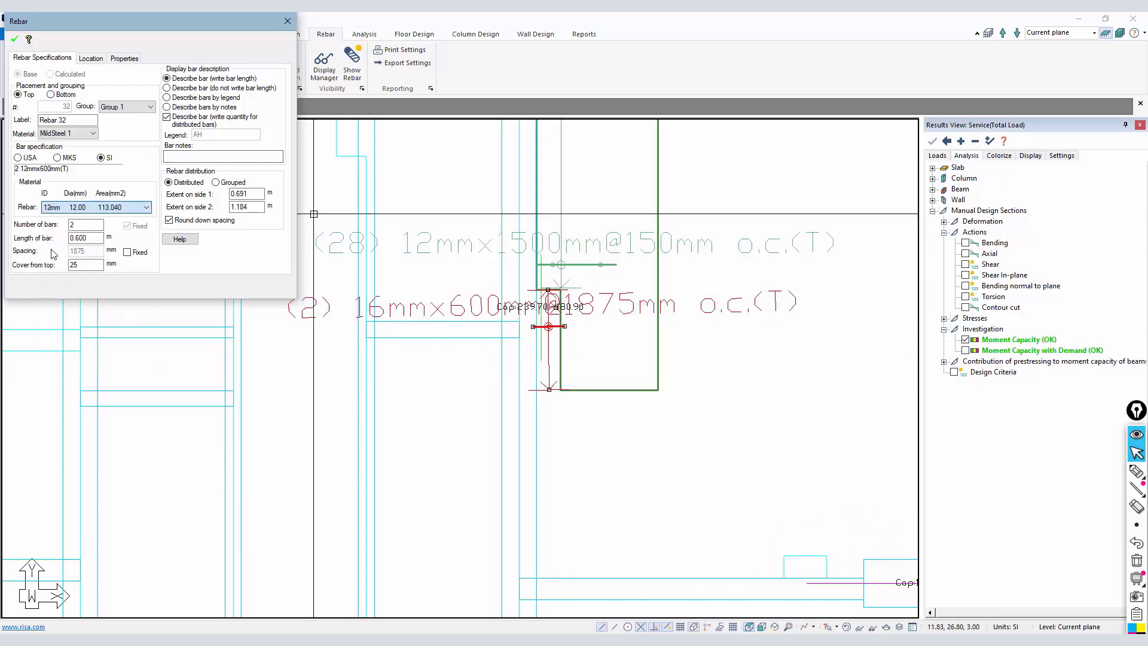
pyautogui.click(127, 252)
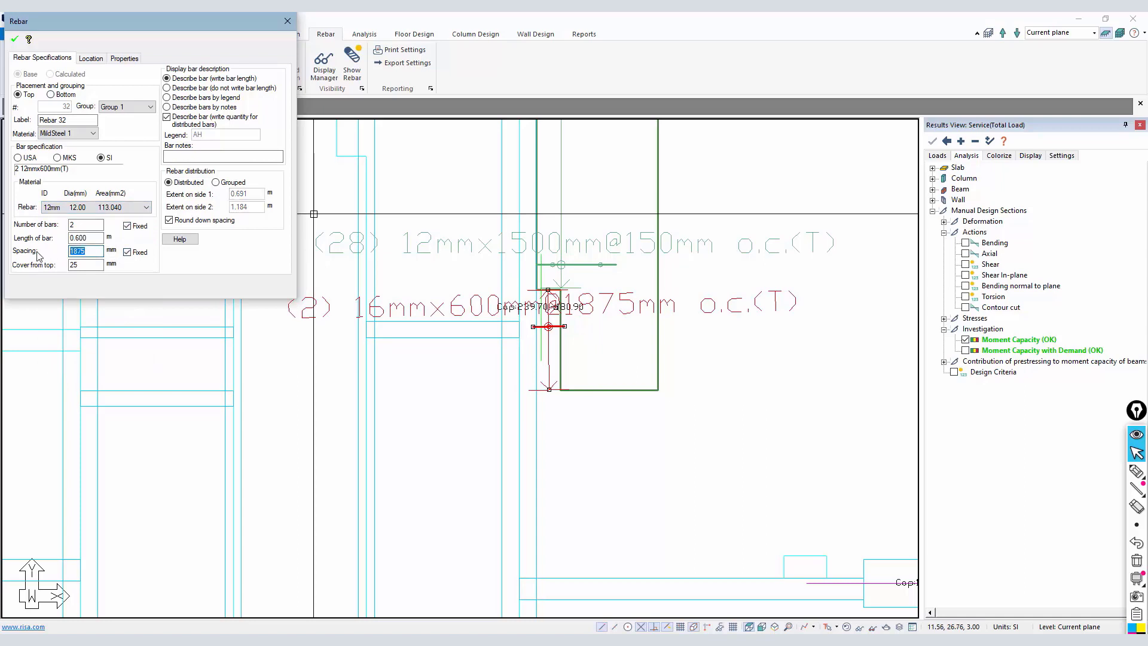
pyautogui.click(127, 227)
pyautogui.click(14, 39)
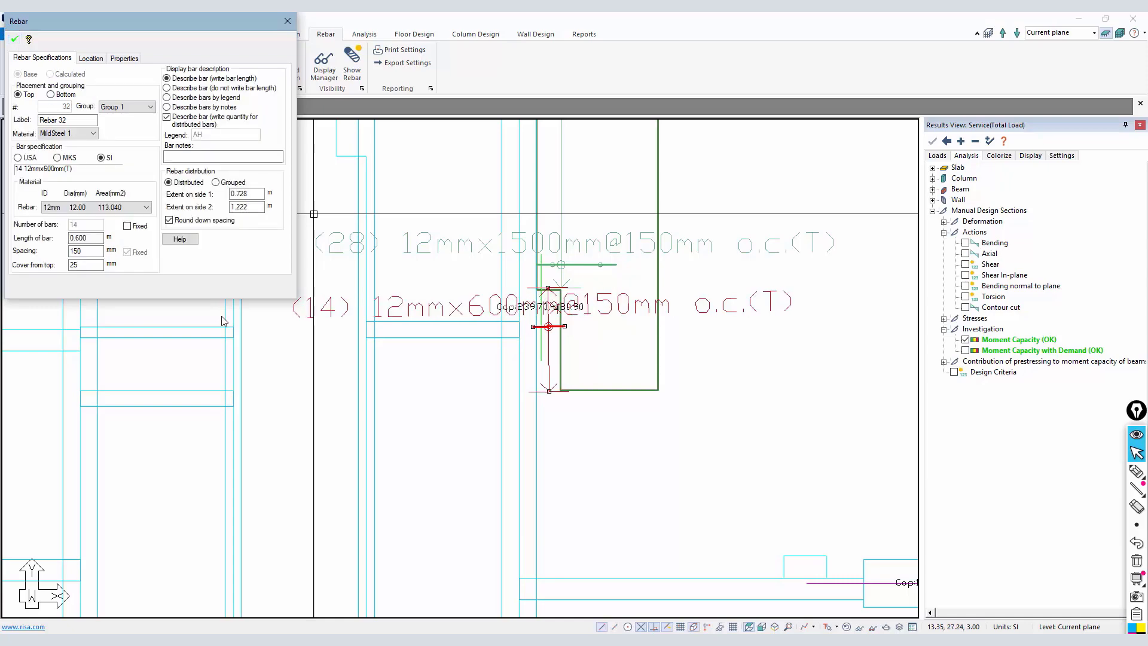
pyautogui.click(459, 405)
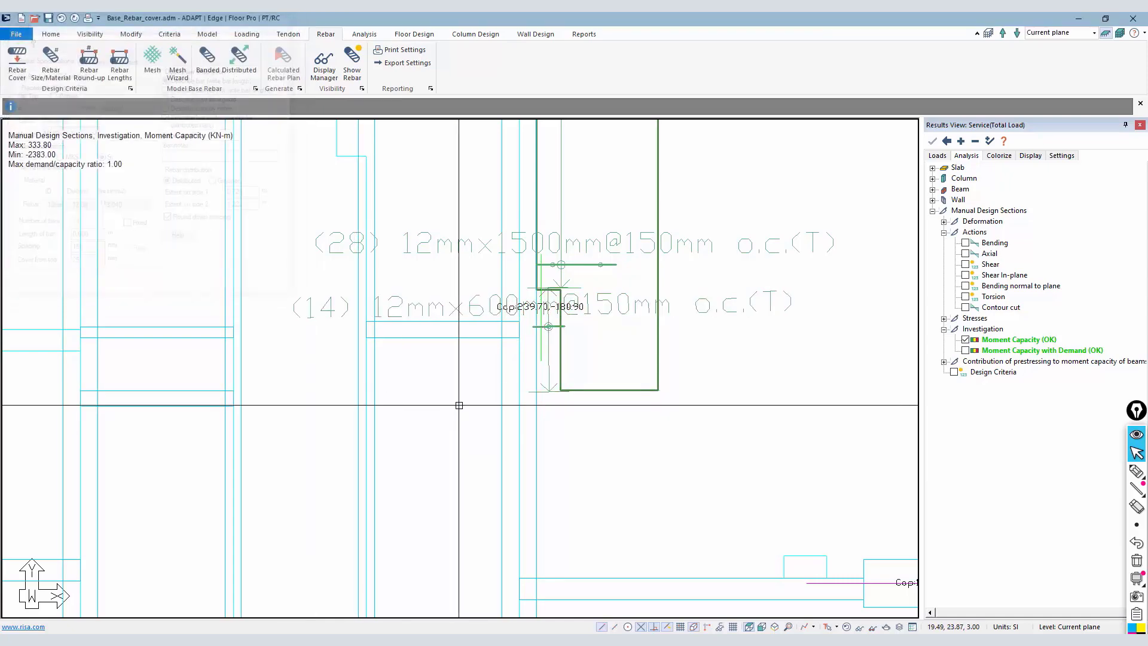
pyautogui.click(540, 341)
# Run Design the Sections under Floor Design and accept the prompt
pyautogui.click(414, 34)
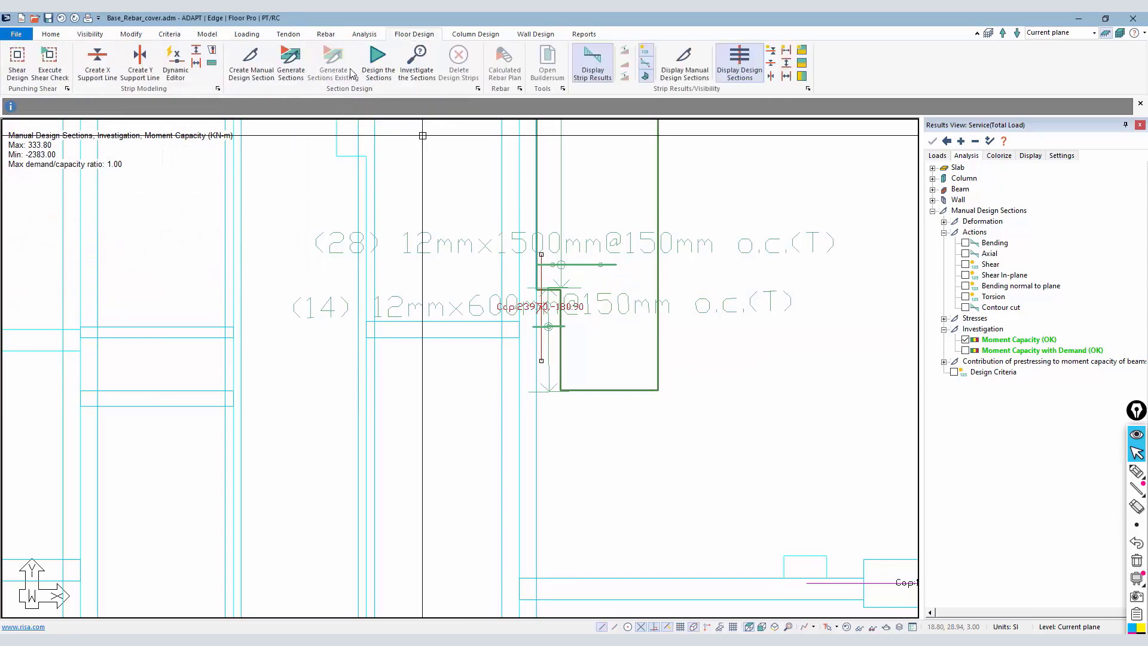
pyautogui.click(378, 59)
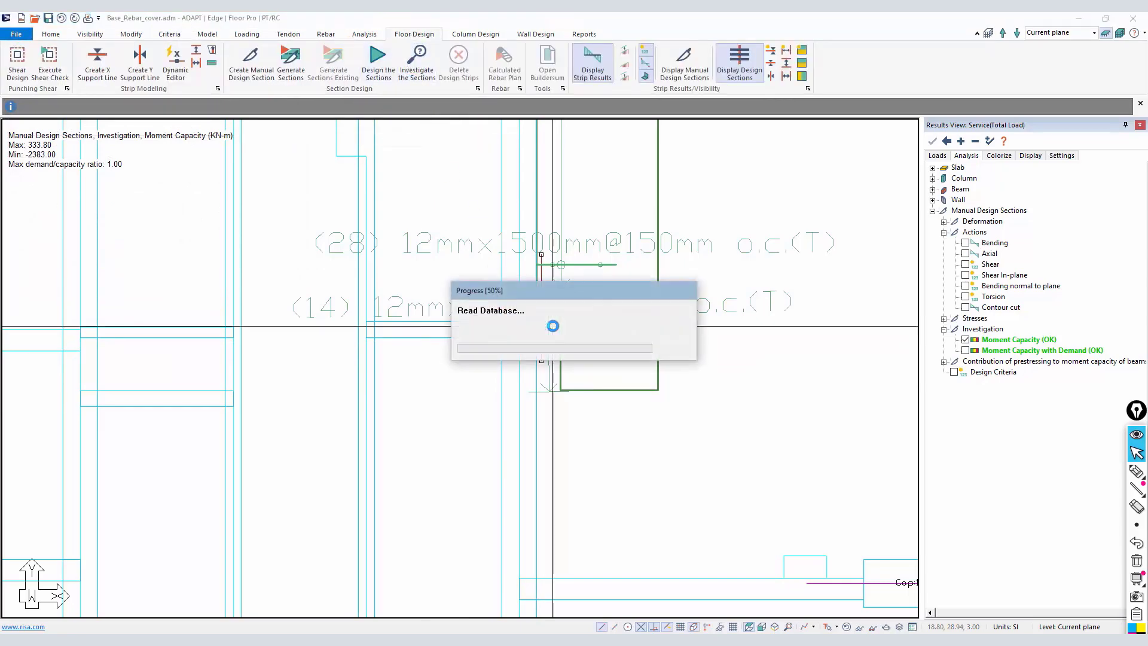
pyautogui.click(553, 351)
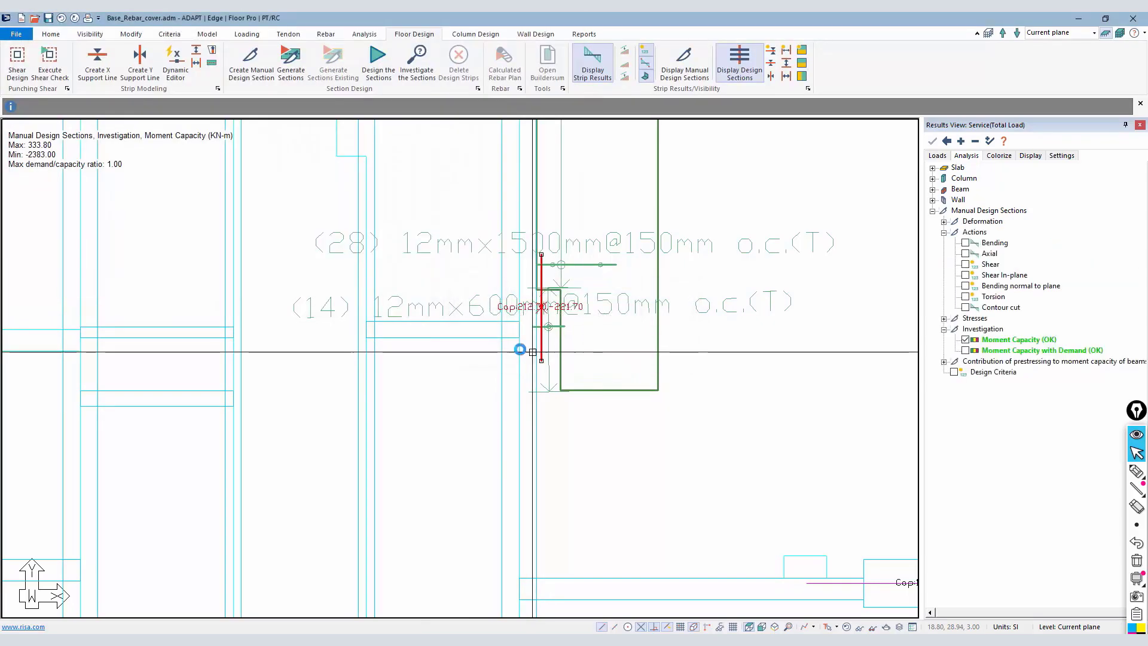
# Open the wall section's properties to read capacity 212.30 and -221.70 kN-m
pyautogui.scroll(1, 544, 278)
pyautogui.doubleClick(546, 275)
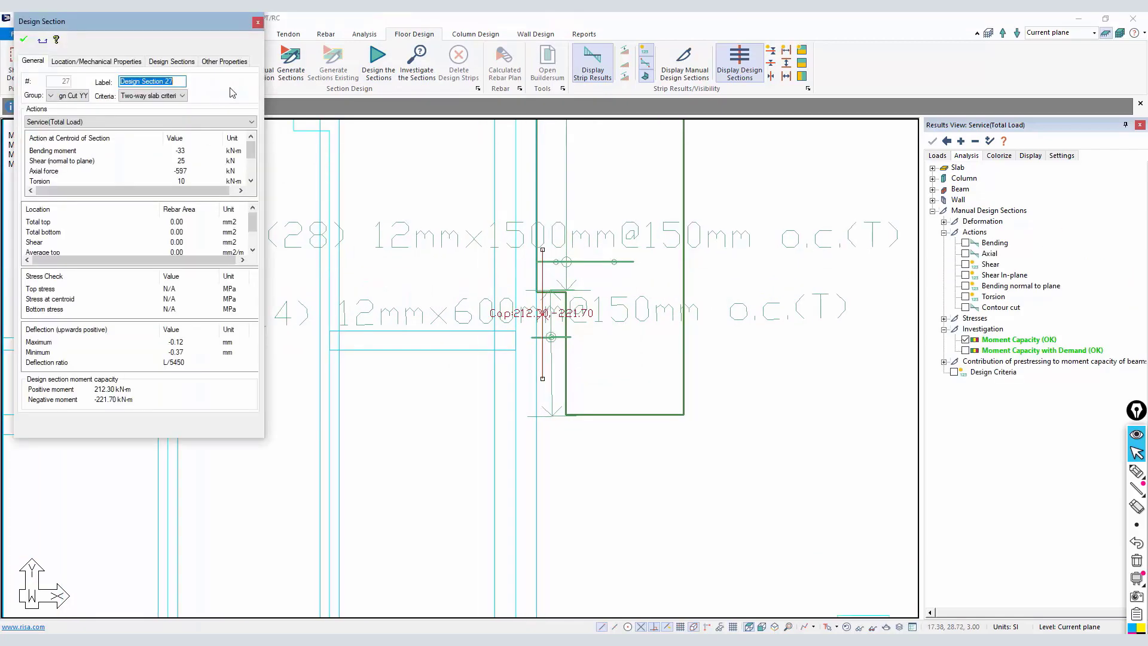
pyautogui.click(179, 61)
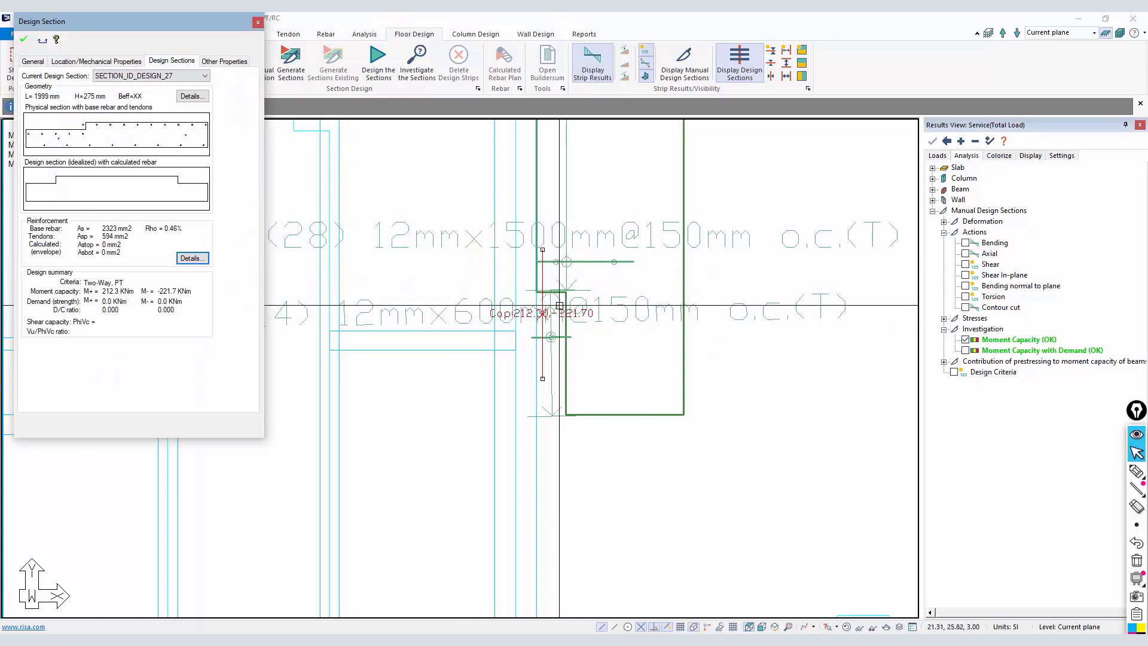
pyautogui.scroll(1, 552, 332)
pyautogui.scroll(-1, 552, 332)
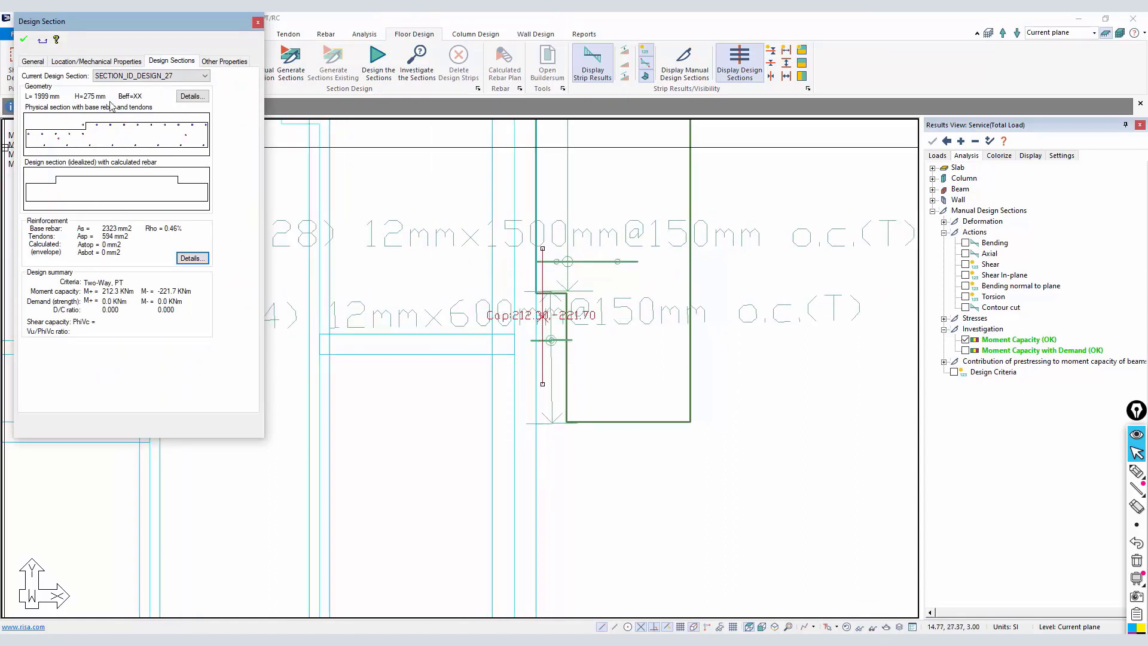
pyautogui.click(34, 61)
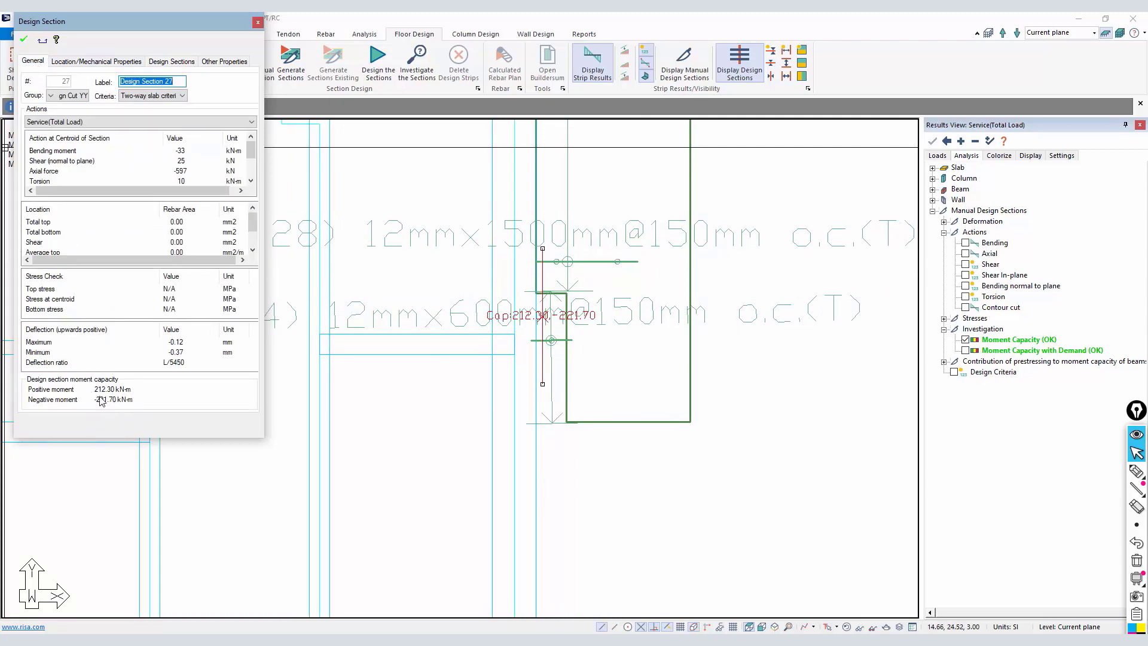
pyautogui.click(174, 63)
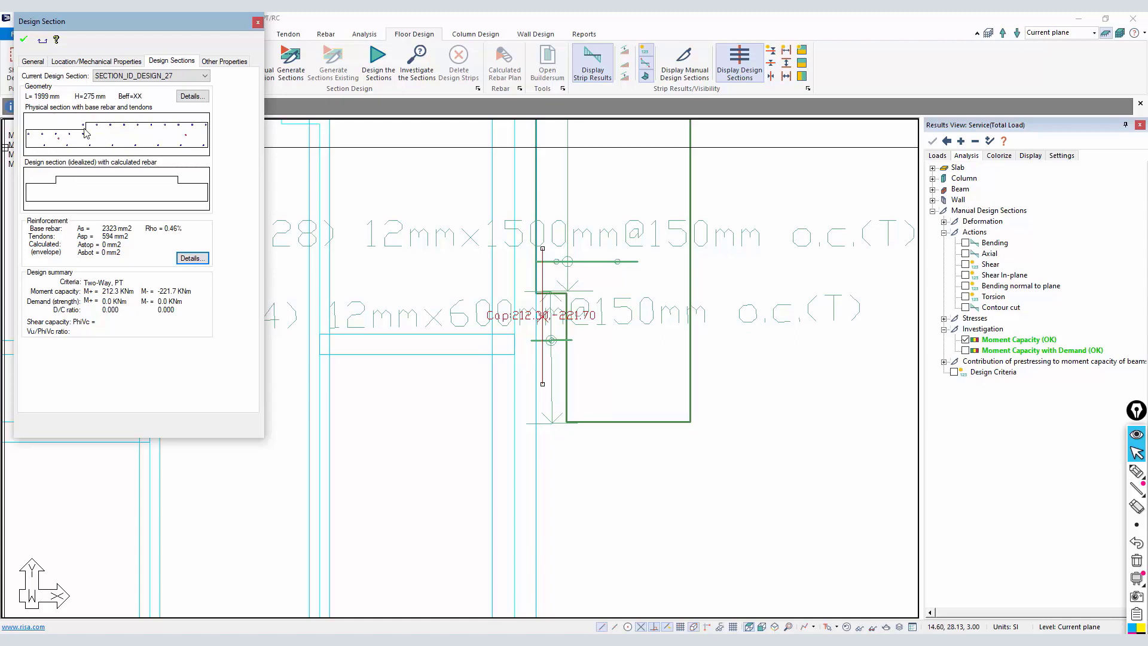
pyautogui.scroll(-5, 543, 340)
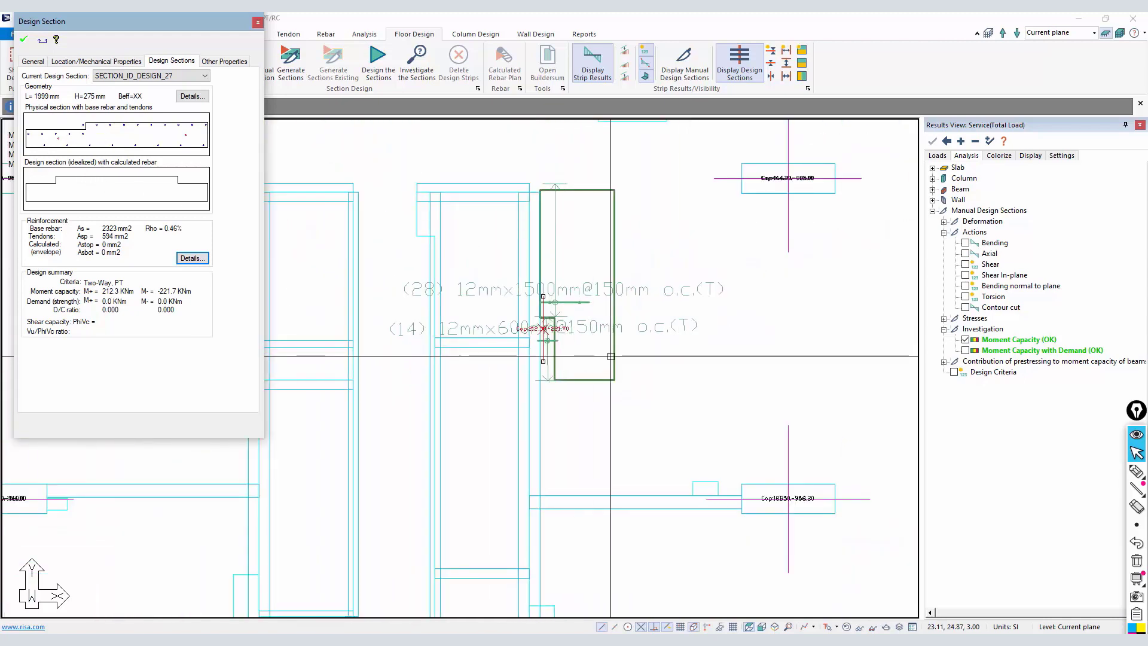